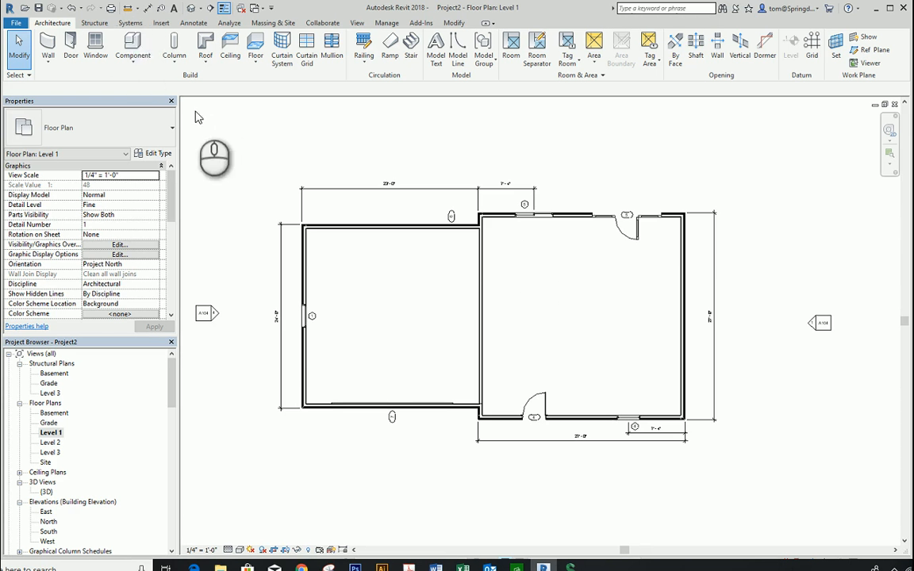
# Step: Start placing an architectural wall on the Level 1 plan and dismiss the save reminder without saving
pyautogui.scroll(3, 616, 325)
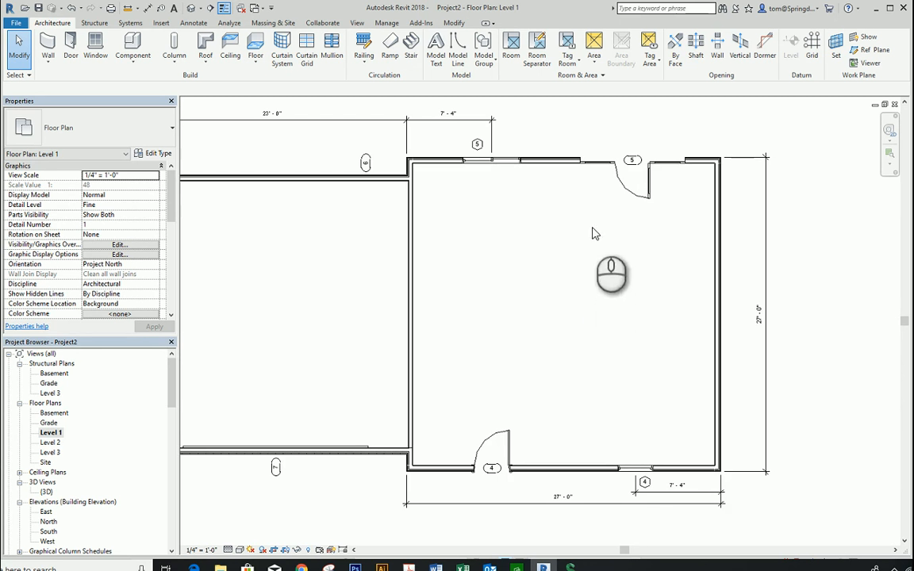
pyautogui.click(53, 62)
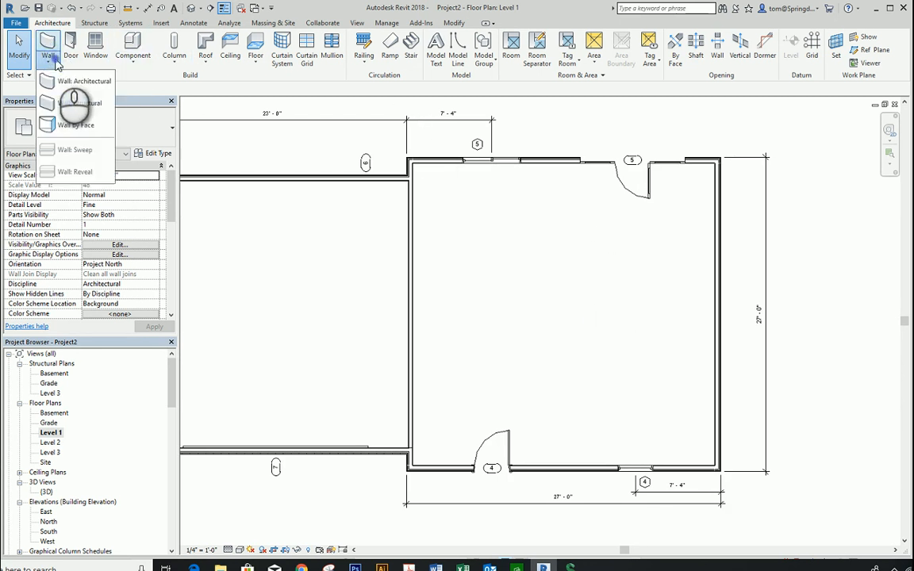
pyautogui.click(76, 85)
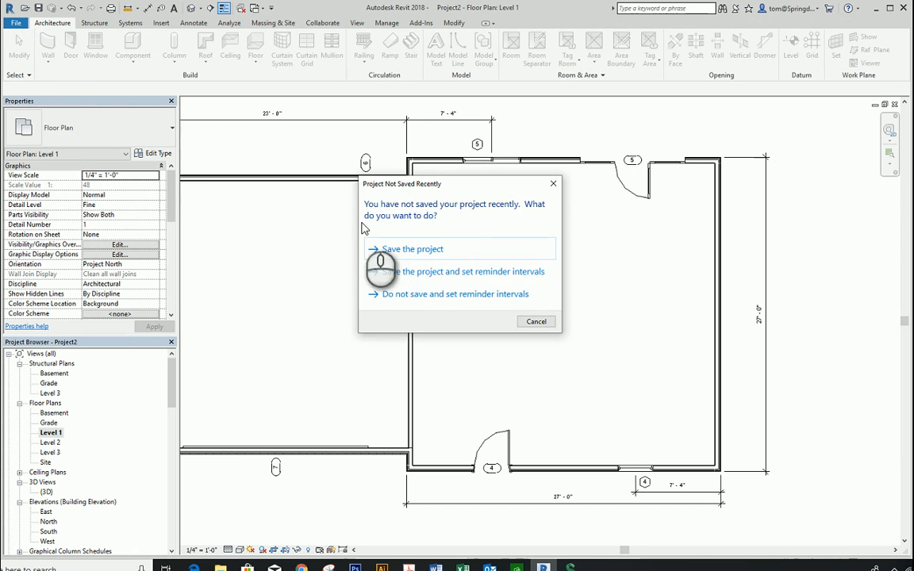
pyautogui.click(536, 321)
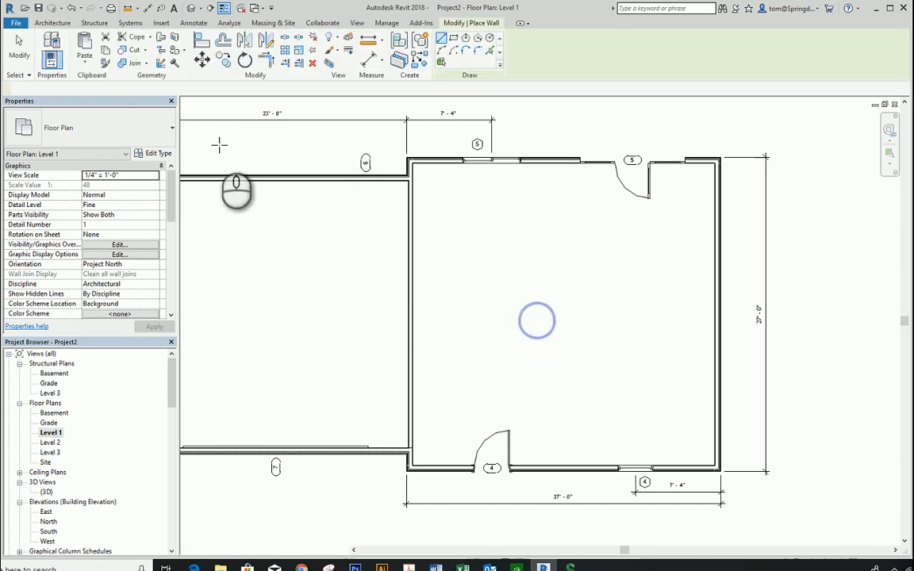
# Step: Save the project under the file name WINTHROP PROJECT TUTORIAL in the Winthrop House folder
pyautogui.click(15, 23)
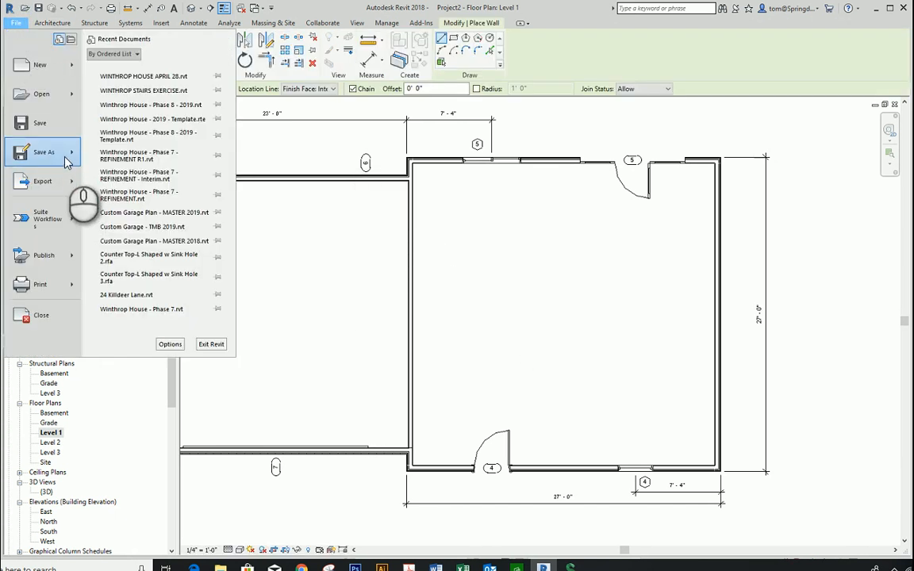
pyautogui.moveTo(68, 151)
pyautogui.click(157, 79)
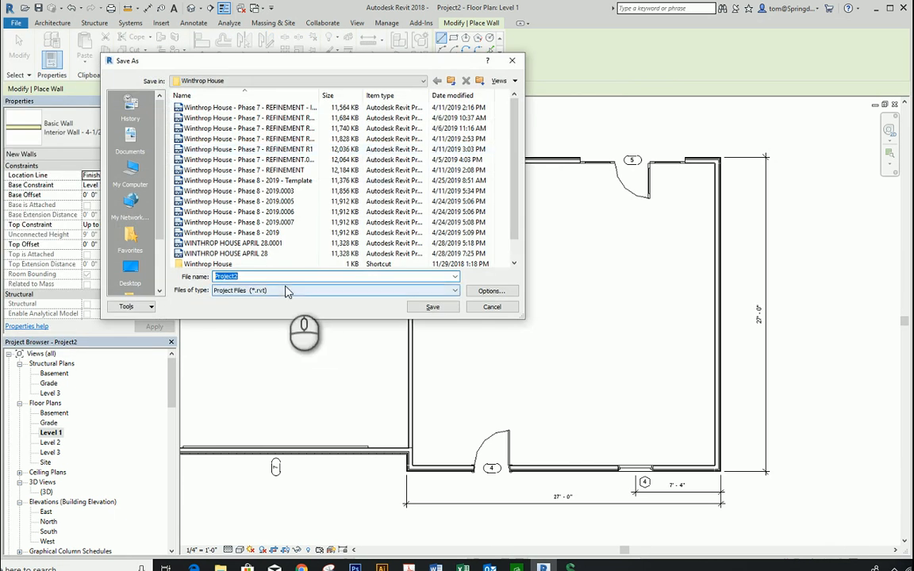
pyautogui.write('WINTHROP HOU')
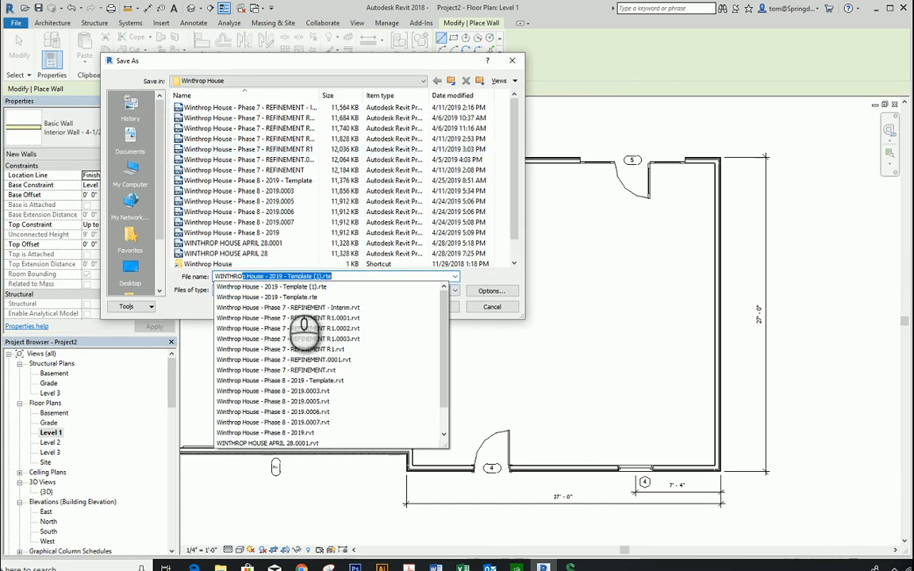
pyautogui.press('BackSpace')
pyautogui.press('BackSpace')
pyautogui.press('BackSpace')
pyautogui.press('BackSpace')
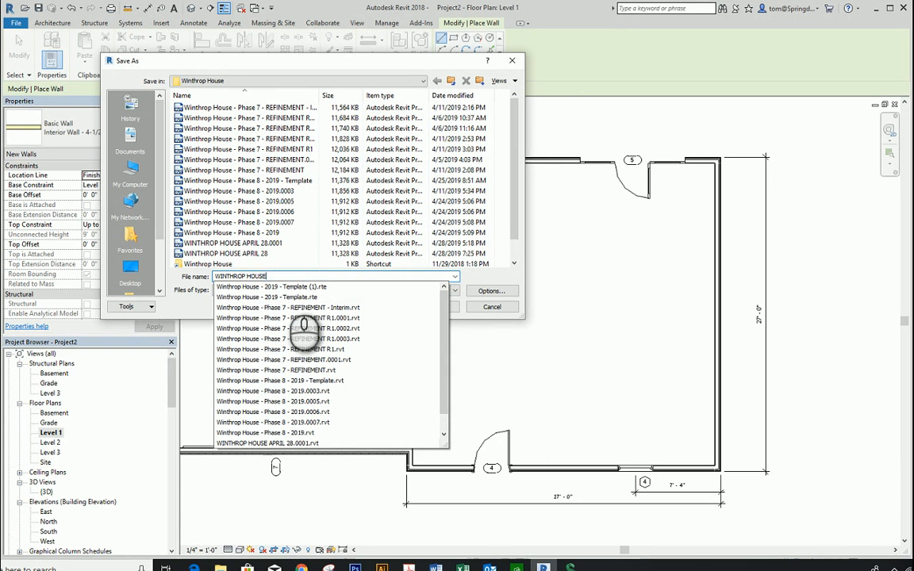
pyautogui.write('PR')
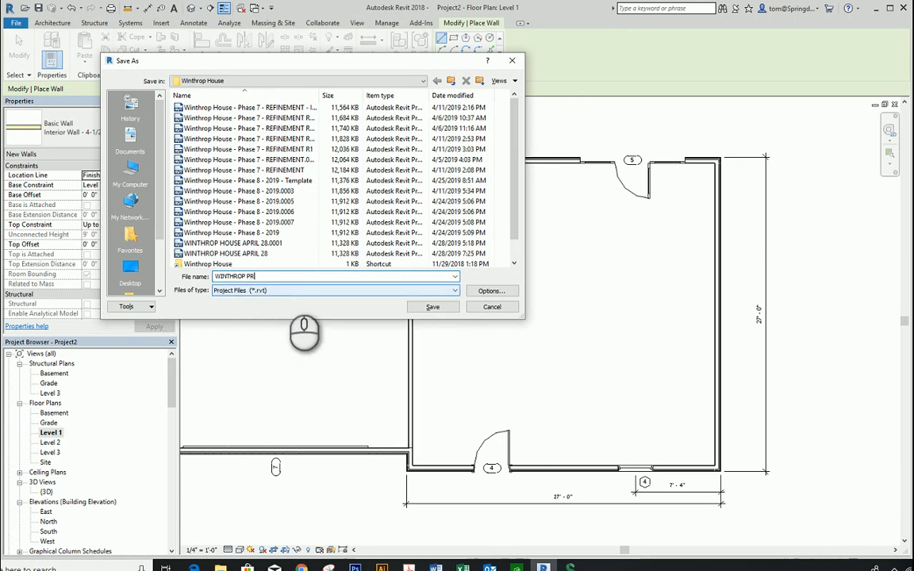
pyautogui.write('OJECT')
pyautogui.write(' AP')
pyautogui.write('TUTO')
pyautogui.write('RIAL')
pyautogui.press('Return')
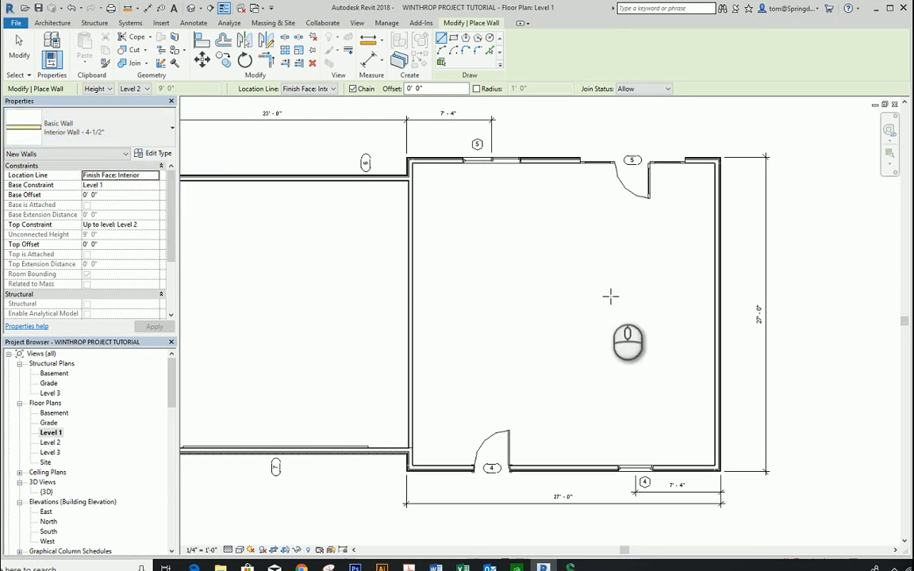
# Step: Draw a horizontal Interior Wall - 4-1/2" about 25'-11" long across the middle of the main room, between its side walls
pyautogui.click(714, 315)
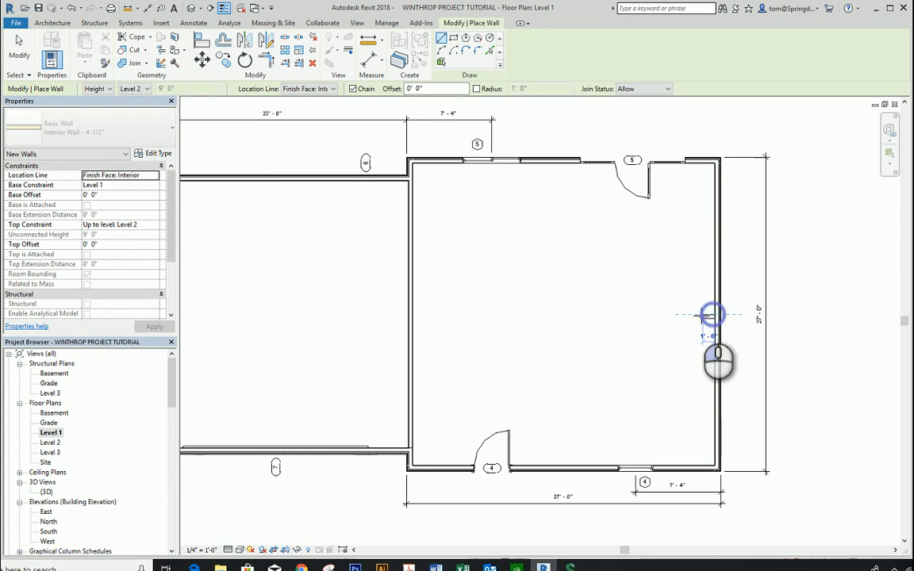
pyautogui.click(411, 315)
pyautogui.press('Escape')
pyautogui.press('Escape')
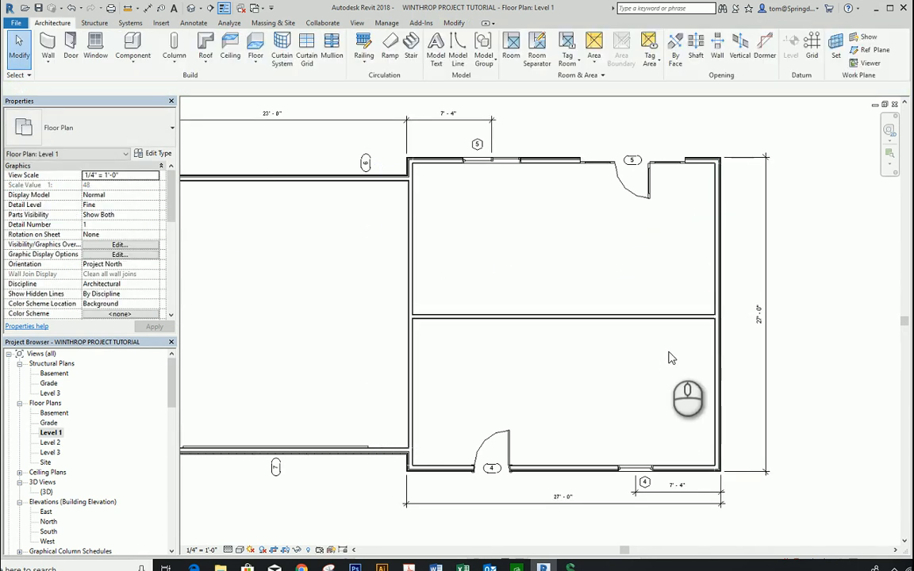
# Step: Set the distance between the new horizontal partition and the front exterior wall to 12'-9"
pyautogui.click(692, 322)
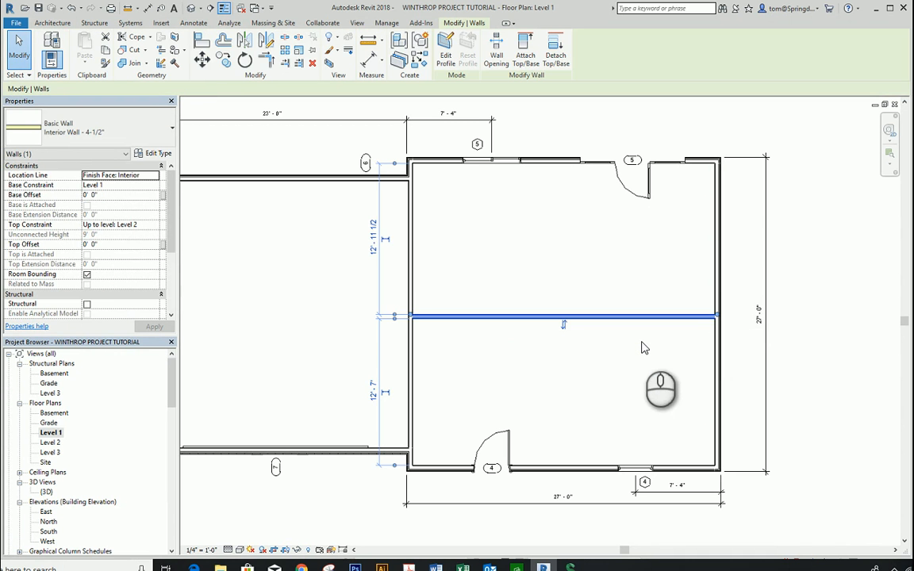
pyautogui.scroll(1, 400, 383)
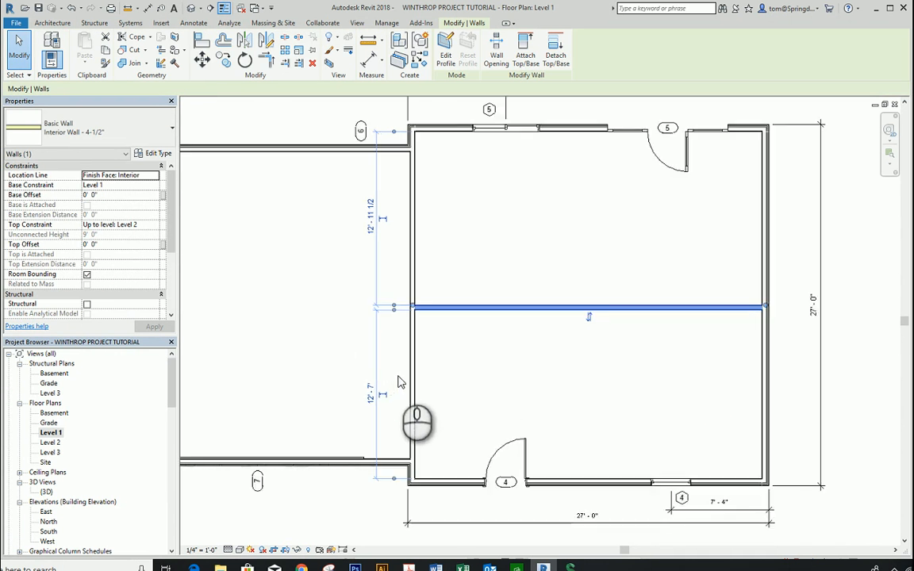
pyautogui.moveTo(399, 381); pyautogui.dragTo(425, 311, button='middle')
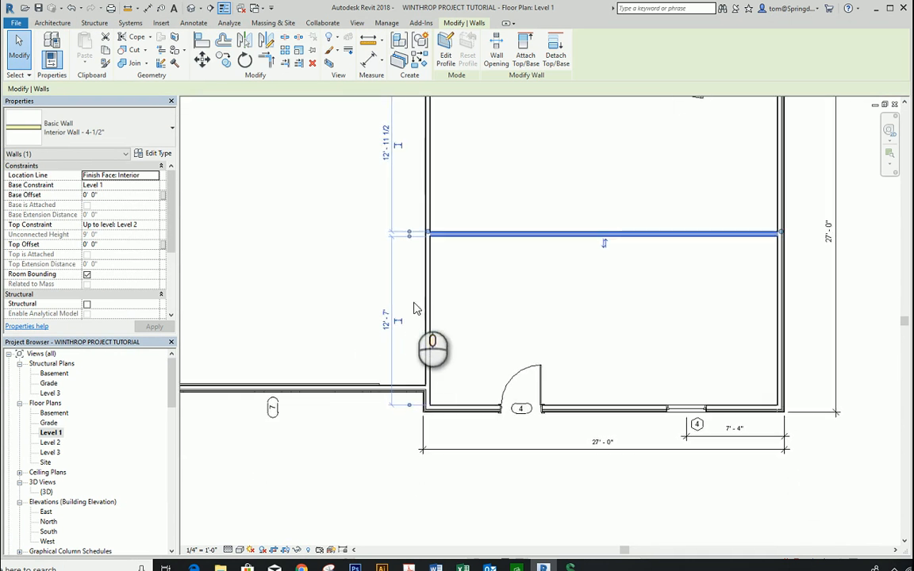
pyautogui.click(387, 319)
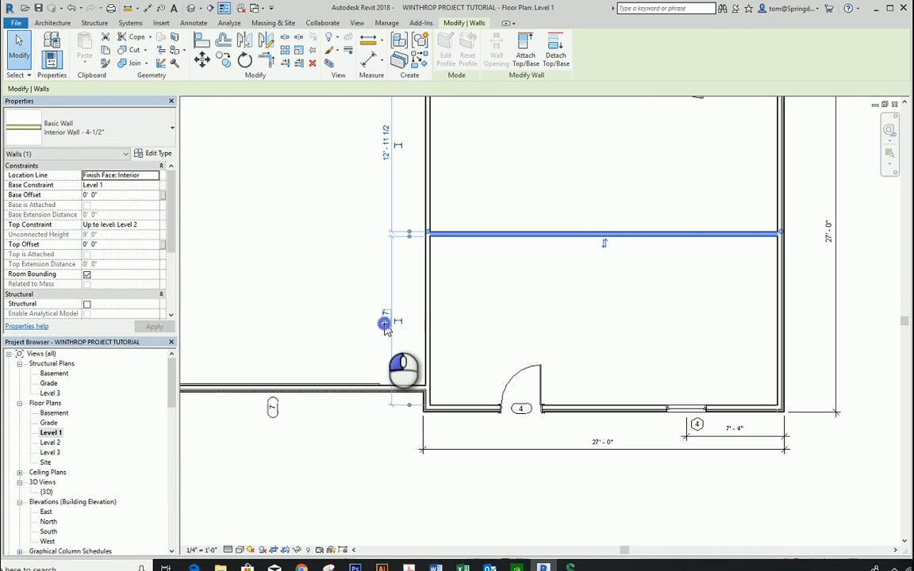
pyautogui.write('12')
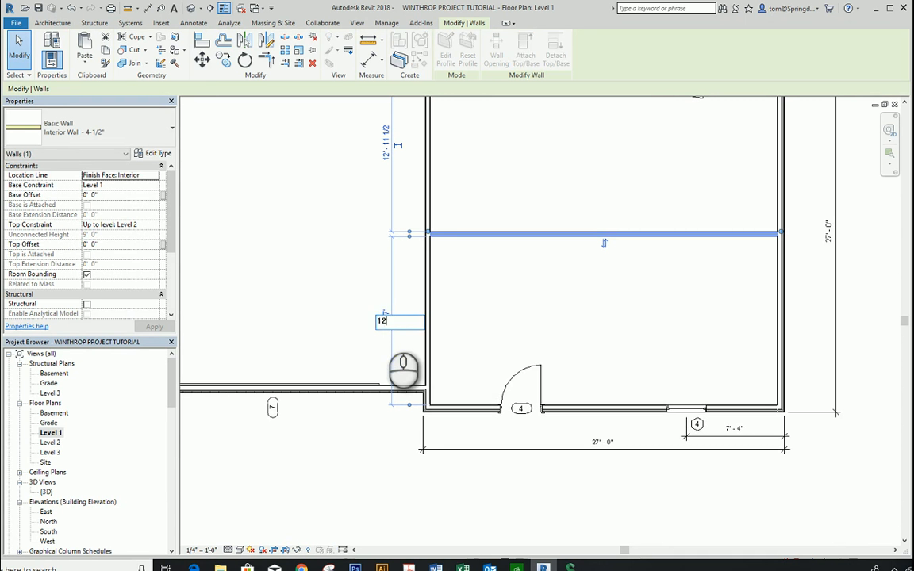
pyautogui.write("'9")
pyautogui.press('Return')
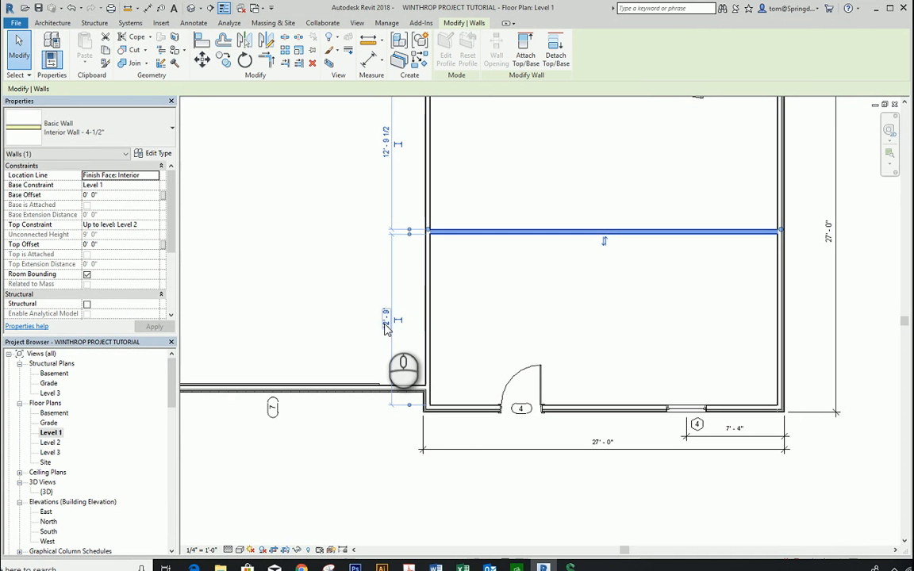
# Step: Make the partition's 12'-9" temporary dimension permanent and move it inside the front room, near the right exterior wall
pyautogui.click(399, 319)
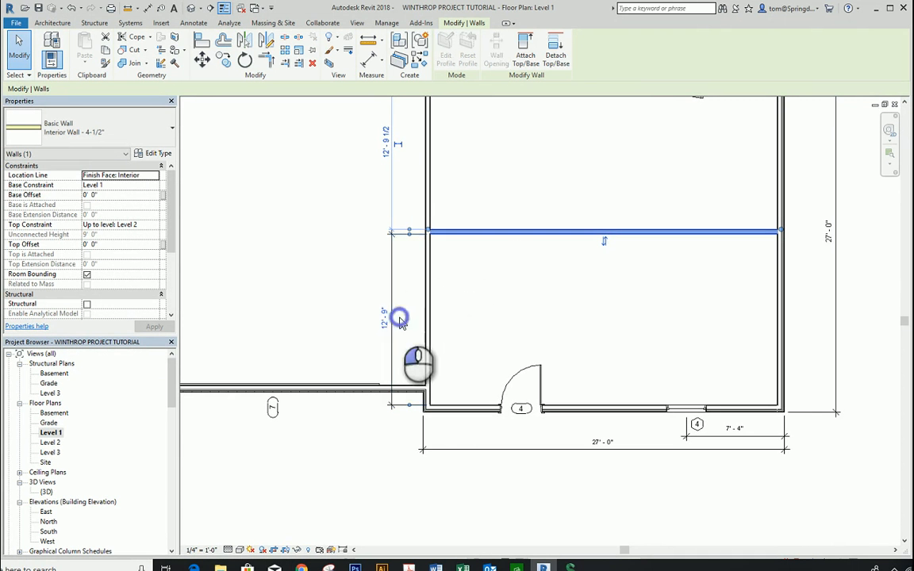
pyautogui.click(514, 312)
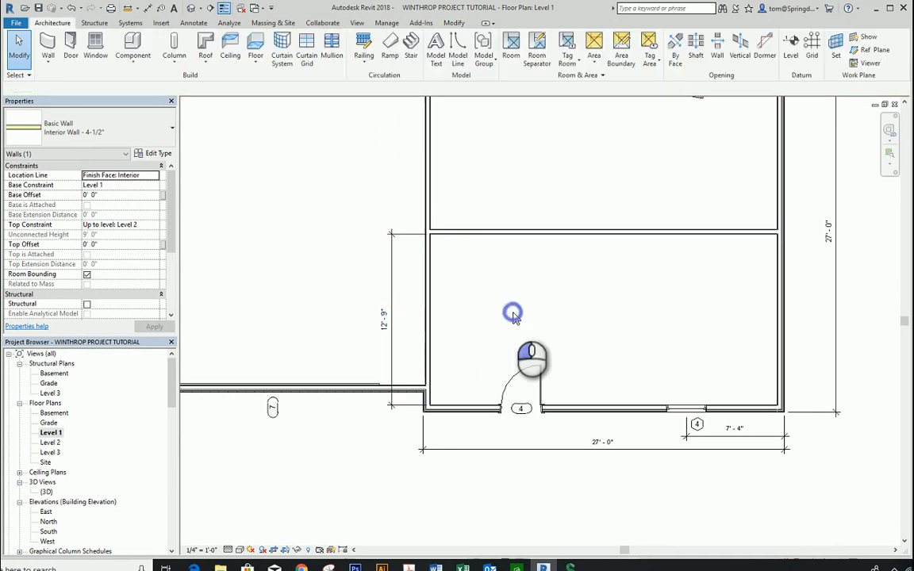
pyautogui.click(387, 317)
pyautogui.moveTo(395, 305); pyautogui.dragTo(718, 329)
pyautogui.click(712, 349)
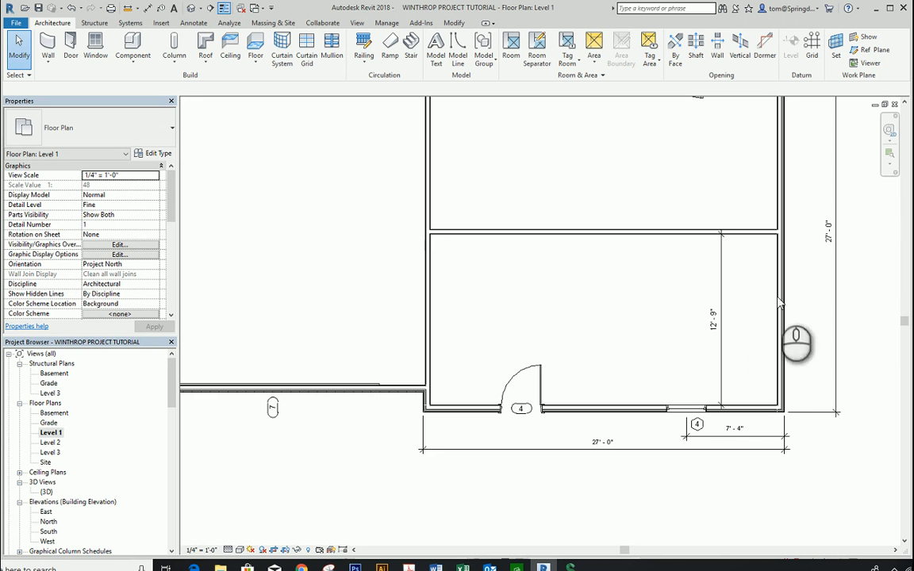
# Step: Draw a vertical Interior Wall - 4-1/2" about 15'-6" long from the front exterior wall up past the horizontal partition
pyautogui.scroll(-1, 673, 144)
pyautogui.moveTo(673, 144); pyautogui.dragTo(639, 210, button='middle')
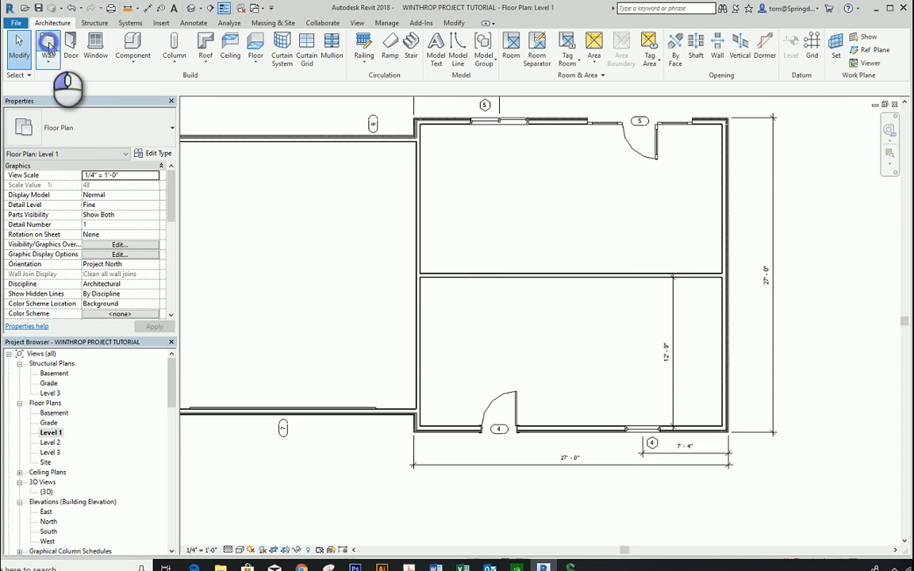
pyautogui.click(49, 41)
pyautogui.click(78, 127)
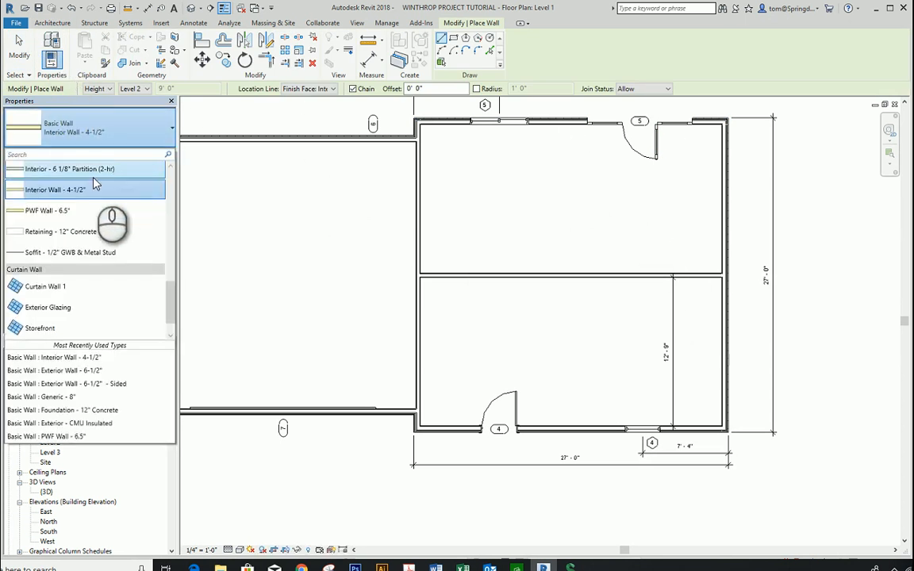
pyautogui.click(92, 189)
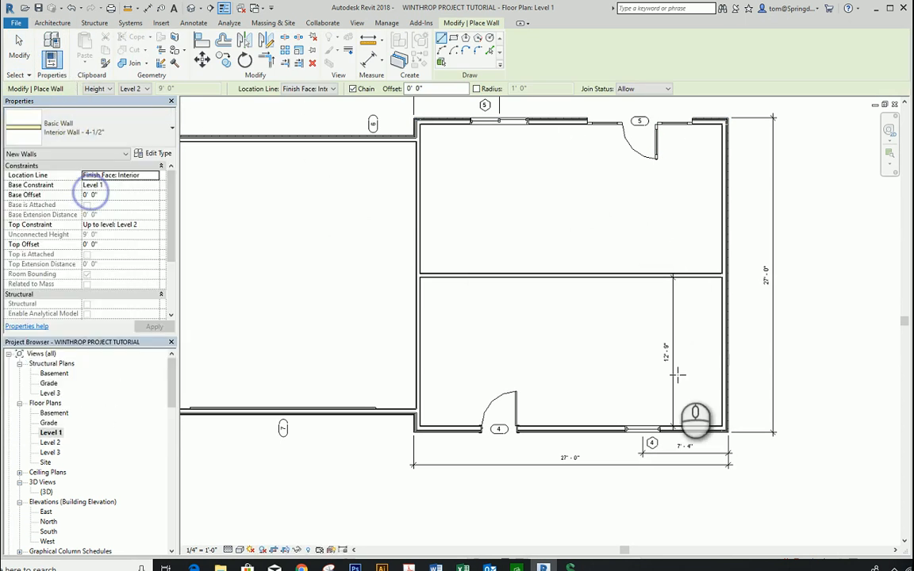
pyautogui.click(602, 429)
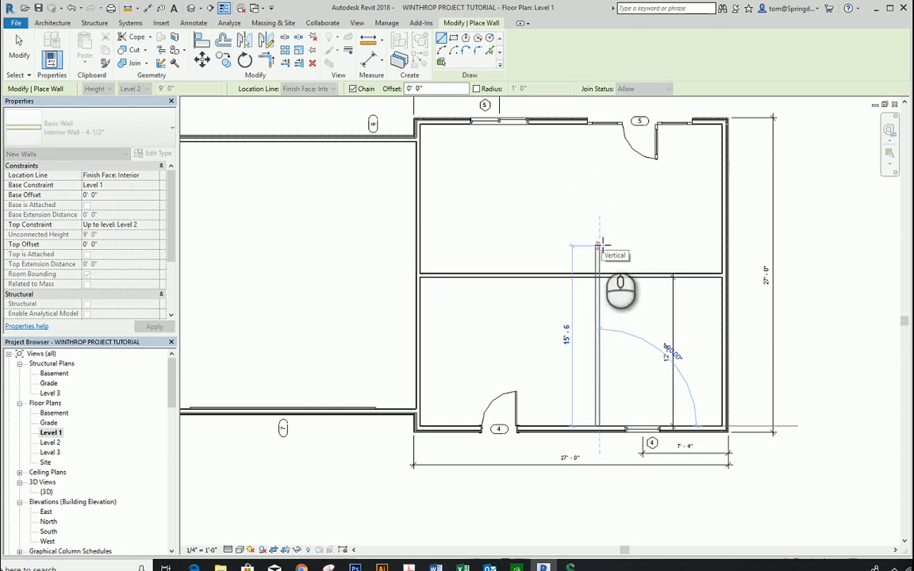
pyautogui.click(602, 246)
pyautogui.press('Escape')
pyautogui.press('Escape')
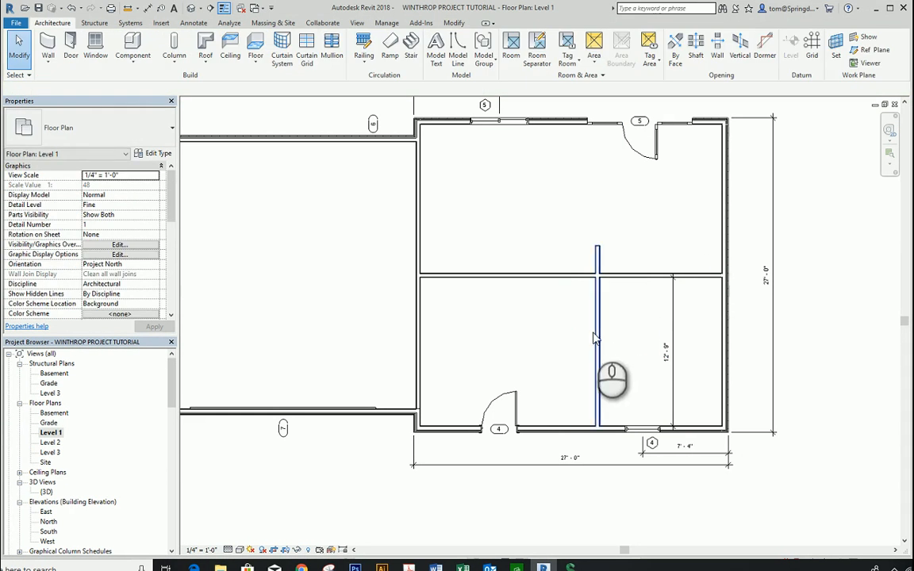
# Step: Set the distance between the vertical partition and the right exterior wall to 13'-10"
pyautogui.click(599, 333)
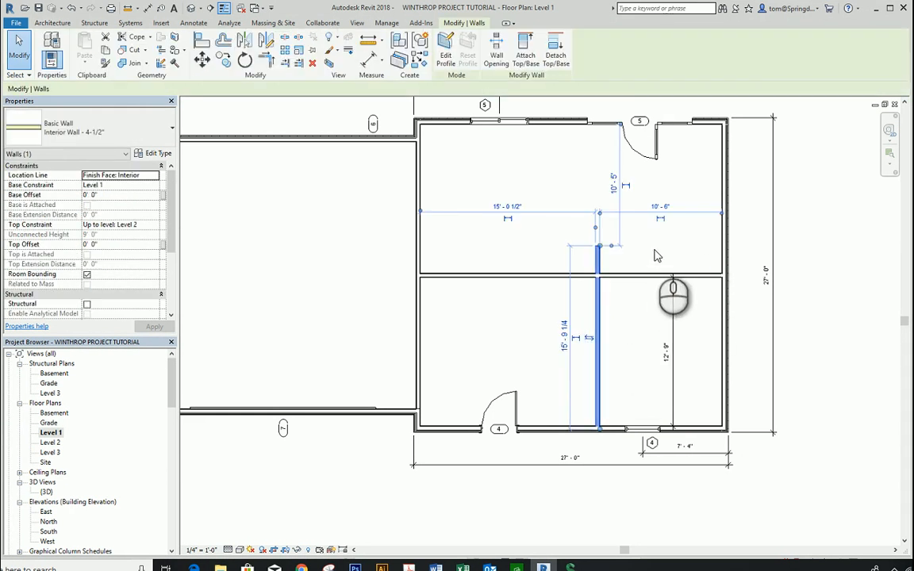
pyautogui.scroll(1, 655, 255)
pyautogui.scroll(1, 656, 255)
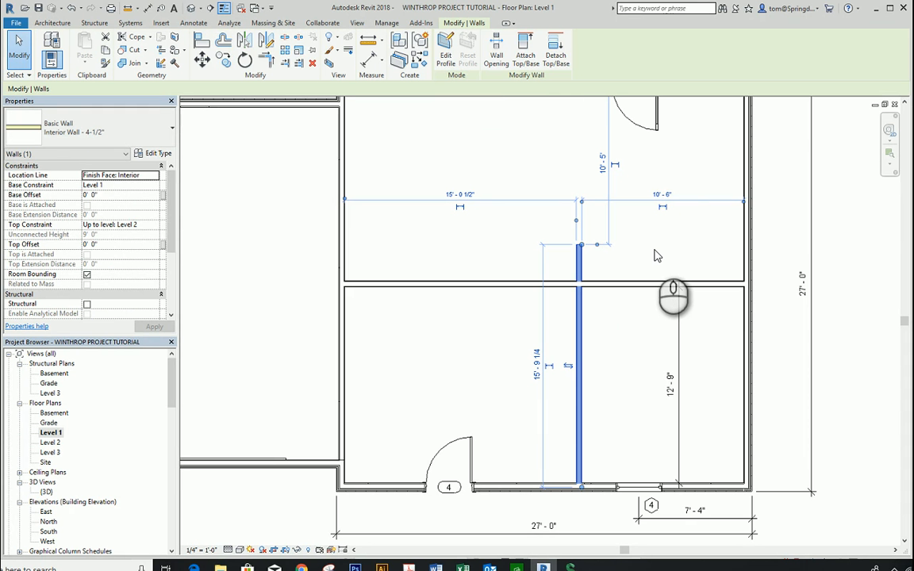
pyautogui.click(659, 193)
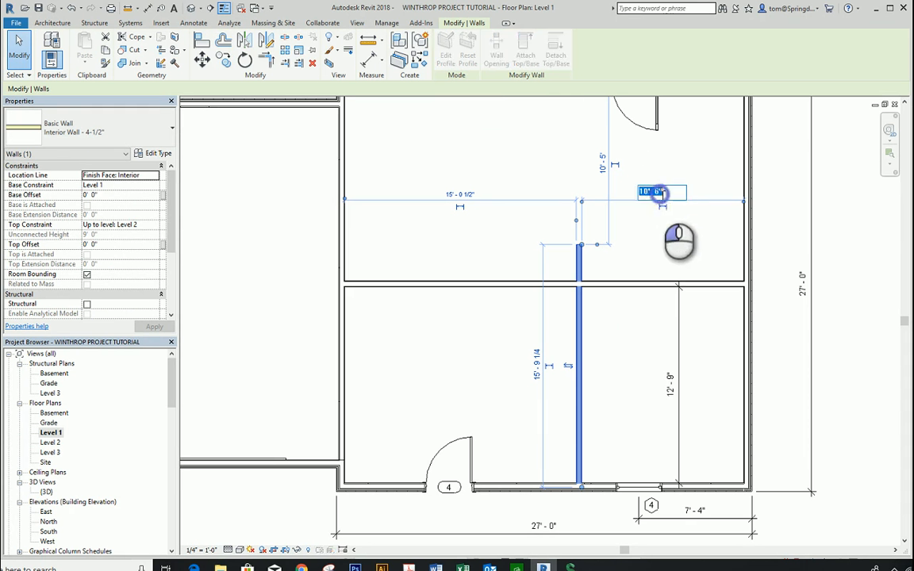
pyautogui.write("13'")
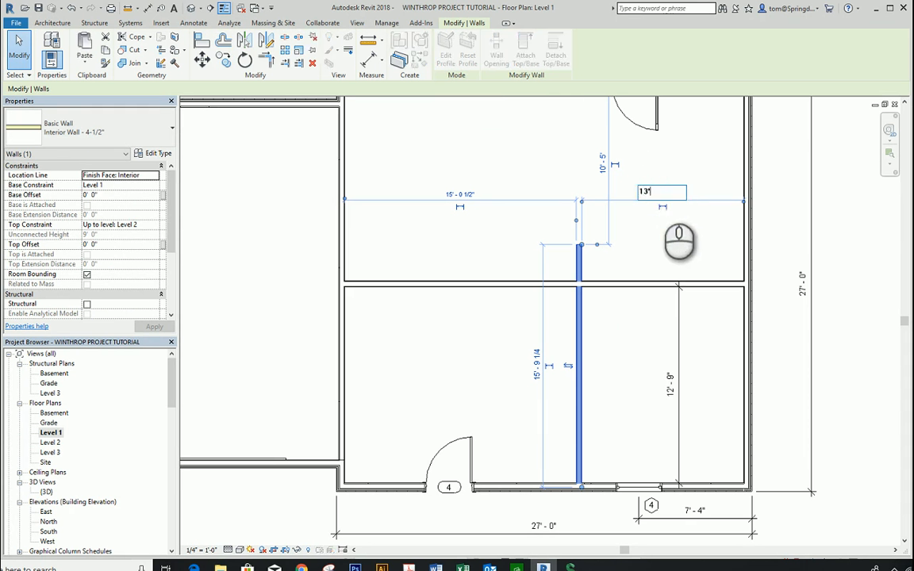
pyautogui.write('10.')
pyautogui.press('Return')
pyautogui.click(565, 345)
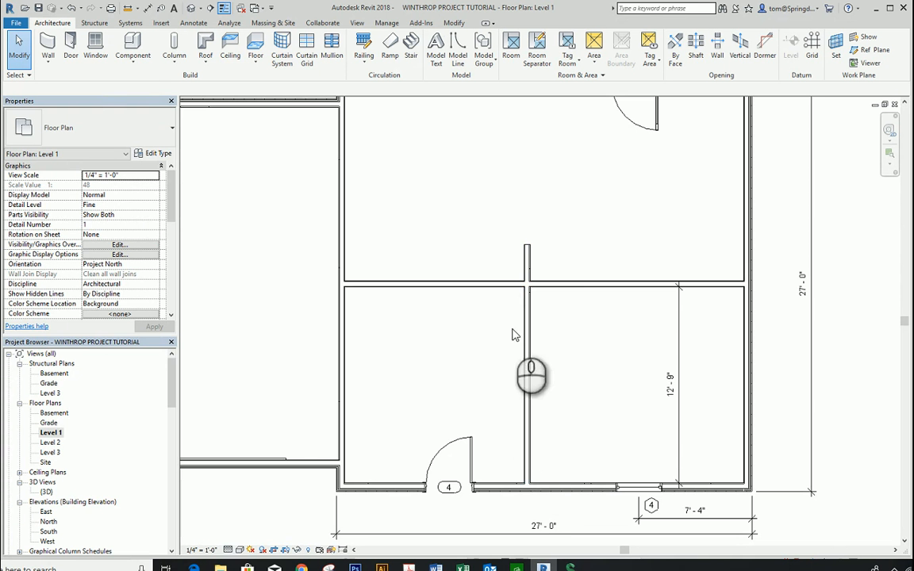
# Step: Draw a horizontal interior wall from the vertical partition to the garage-side wall, about 8'-9" below the middle partition and behind door 4
pyautogui.click(54, 68)
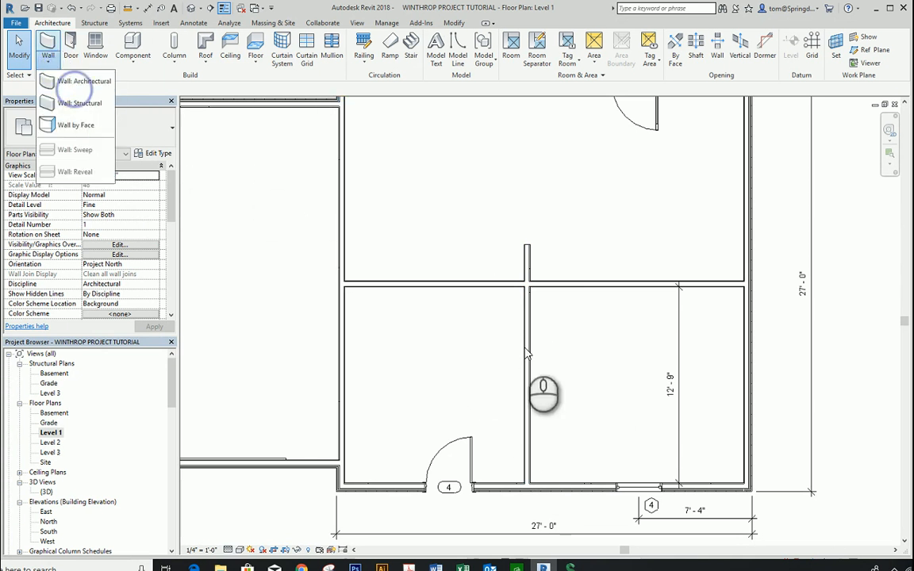
pyautogui.click(79, 83)
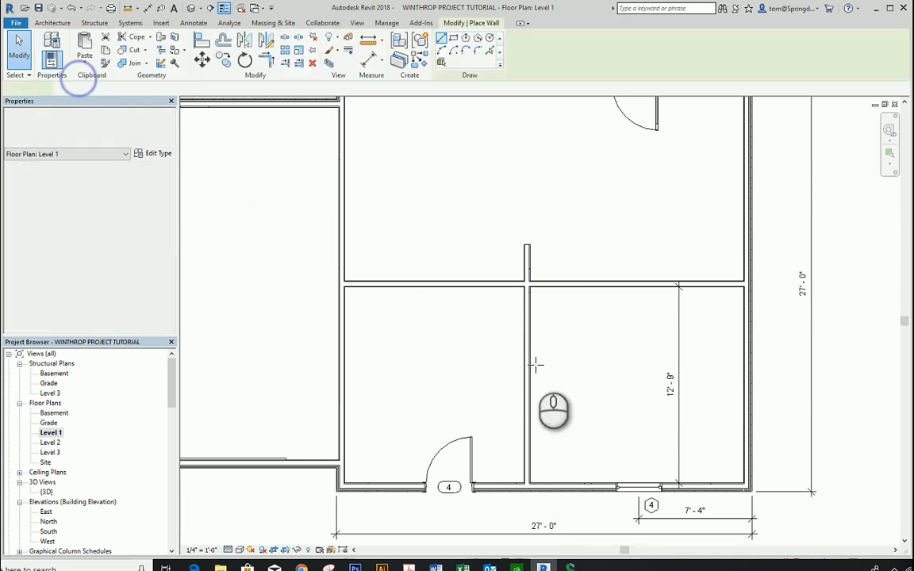
pyautogui.click(529, 423)
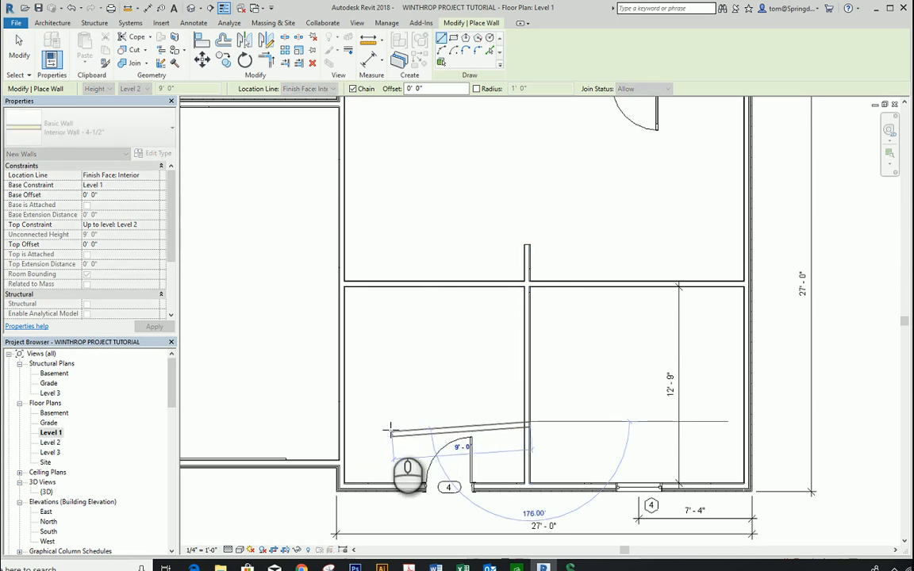
pyautogui.click(347, 420)
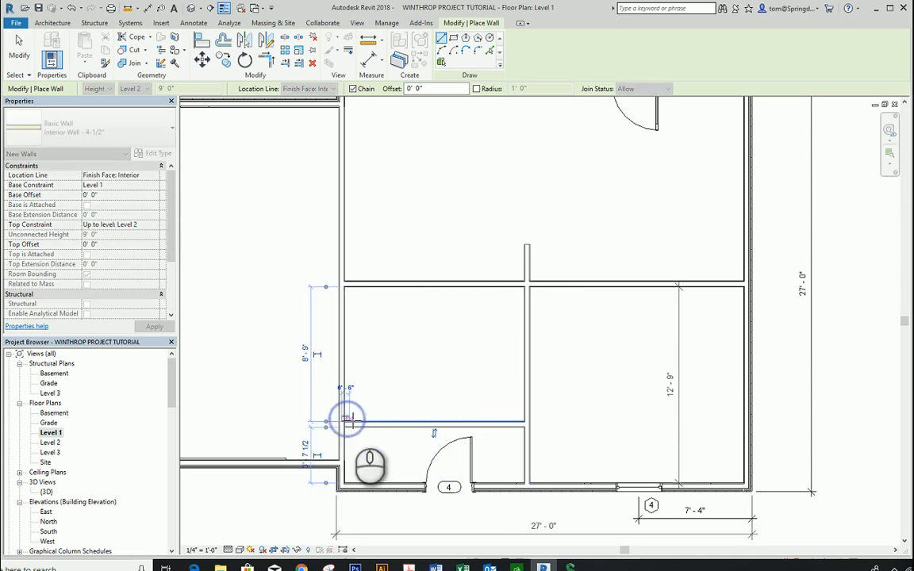
# Step: Try to shorten the vertical partition by moving its lower end up to the horizontal wall behind door 4
pyautogui.press('Escape')
pyautogui.press('Escape')
pyautogui.click(527, 357)
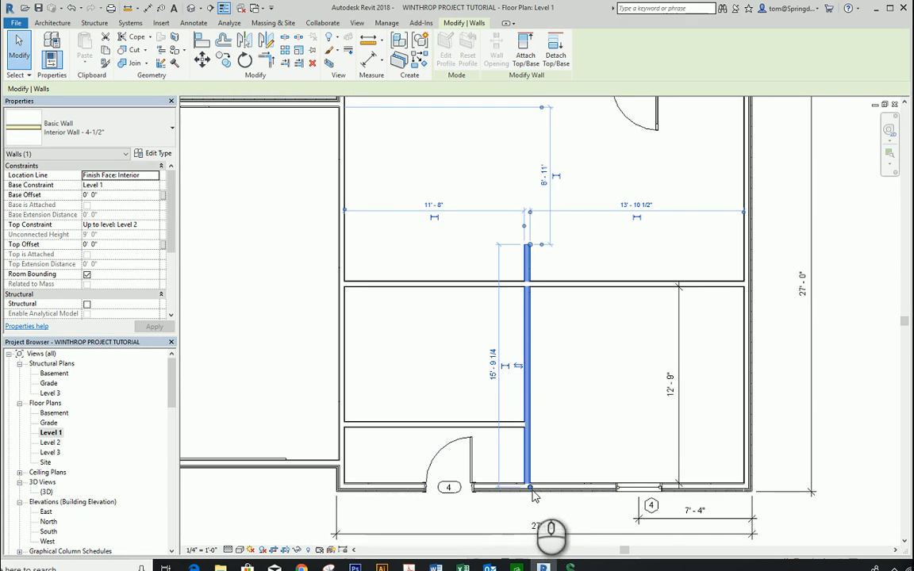
pyautogui.moveTo(530, 487); pyautogui.dragTo(523, 425)
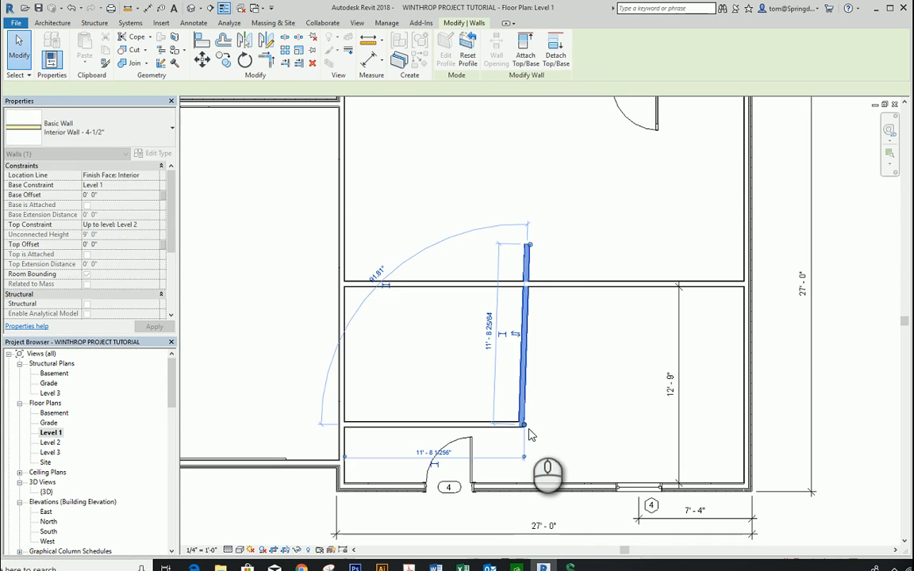
pyautogui.click(555, 262)
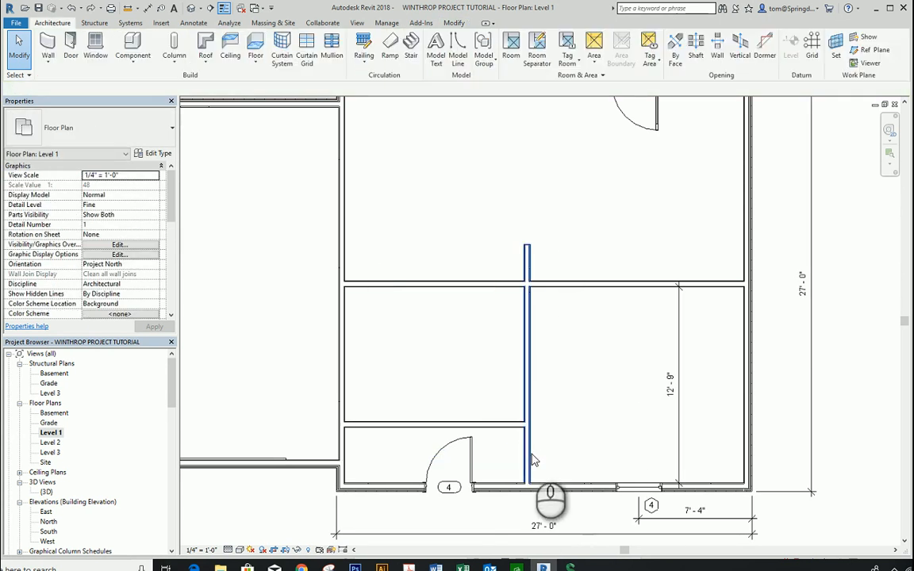
# Step: Pull the vertical partition's lower end straight up until it sits flush with the lower face of the horizontal wall behind door 4
pyautogui.click(529, 460)
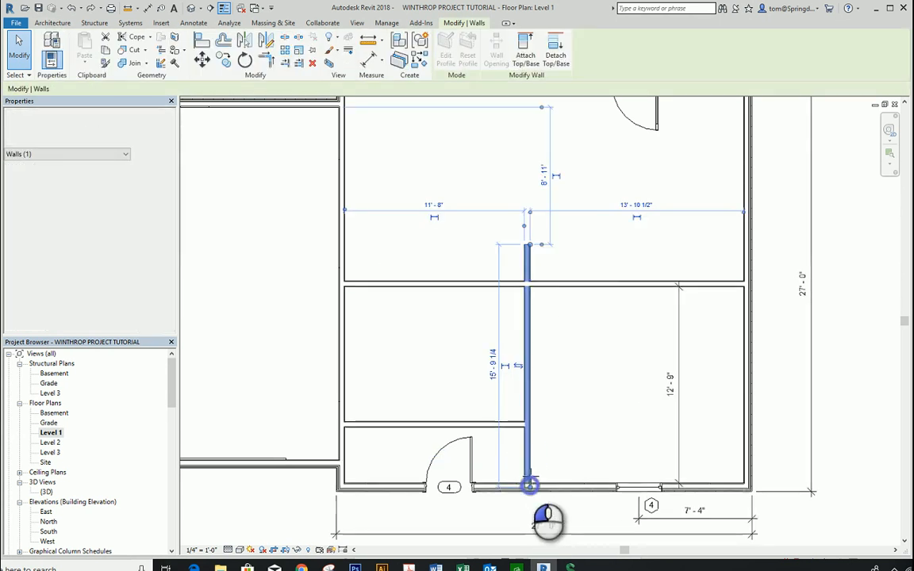
pyautogui.moveTo(531, 486); pyautogui.dragTo(530, 429)
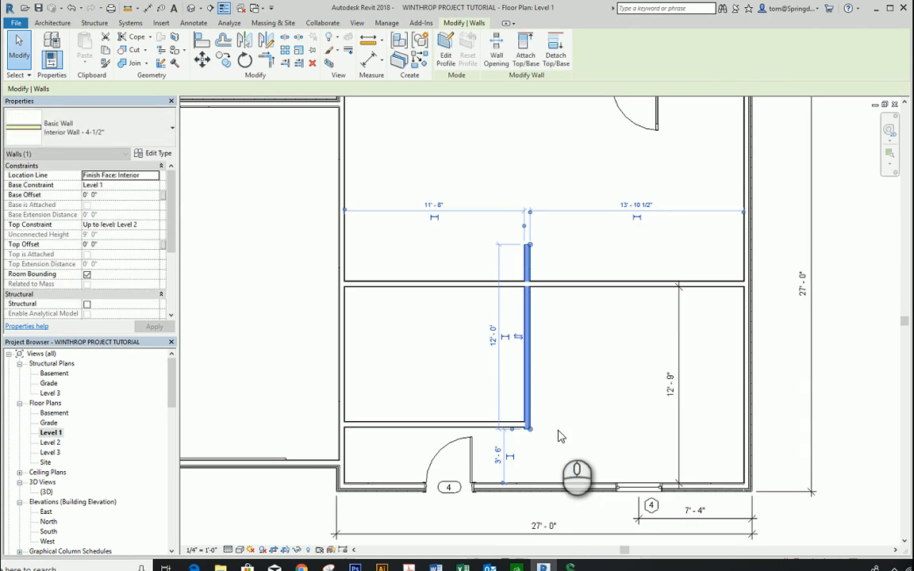
pyautogui.click(557, 430)
pyautogui.scroll(5, 529, 431)
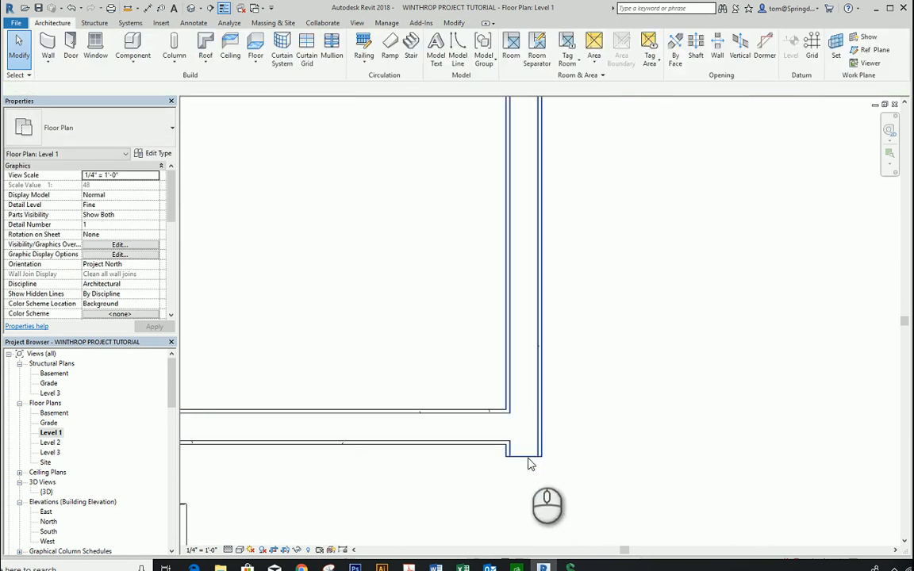
pyautogui.click(530, 457)
pyautogui.moveTo(543, 460)
pyautogui.mouseDown()
pyautogui.moveTo(541, 440)
pyautogui.moveTo(544, 449)
pyautogui.mouseUp()
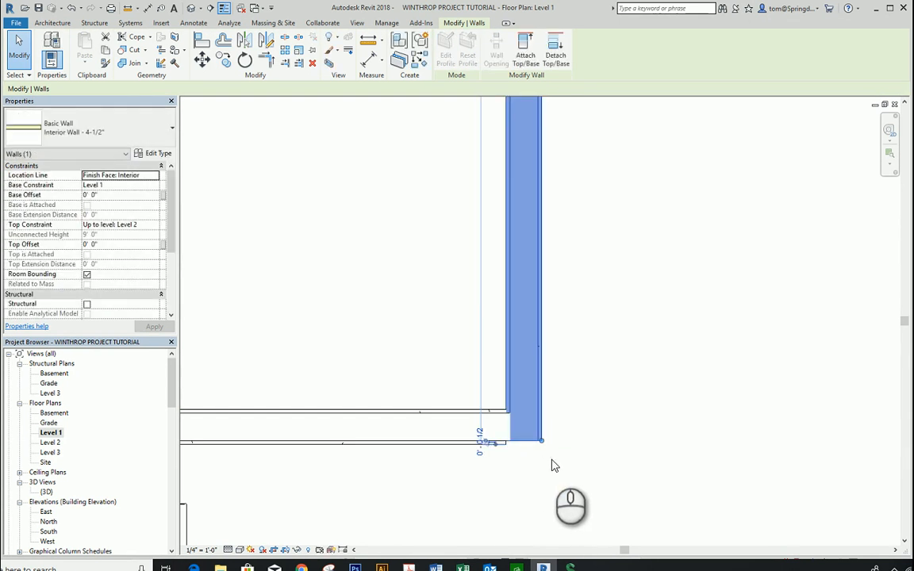
pyautogui.click(524, 462)
# Step: Extend the horizontal wall behind door 4 to the outer face of the vertical partition to close their corner
pyautogui.click(508, 443)
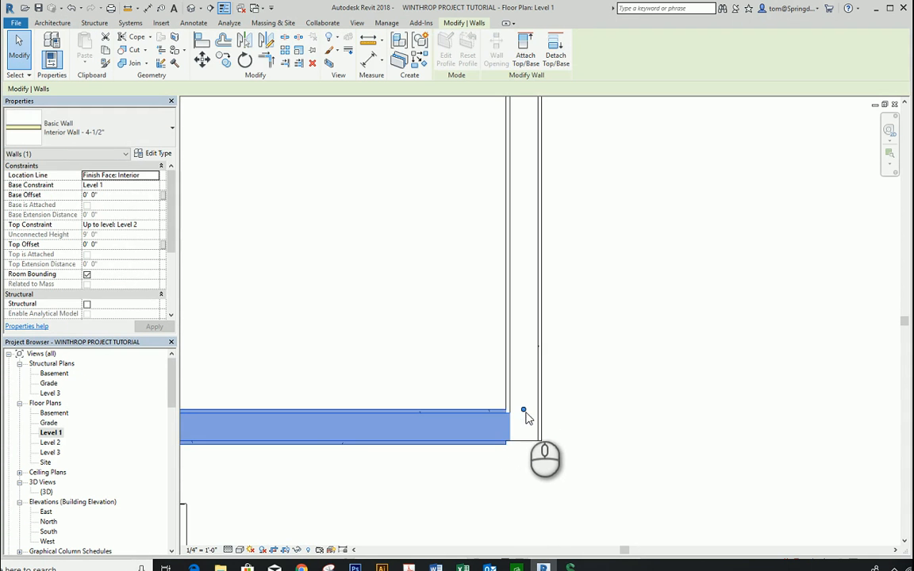
pyautogui.moveTo(524, 412); pyautogui.dragTo(536, 414)
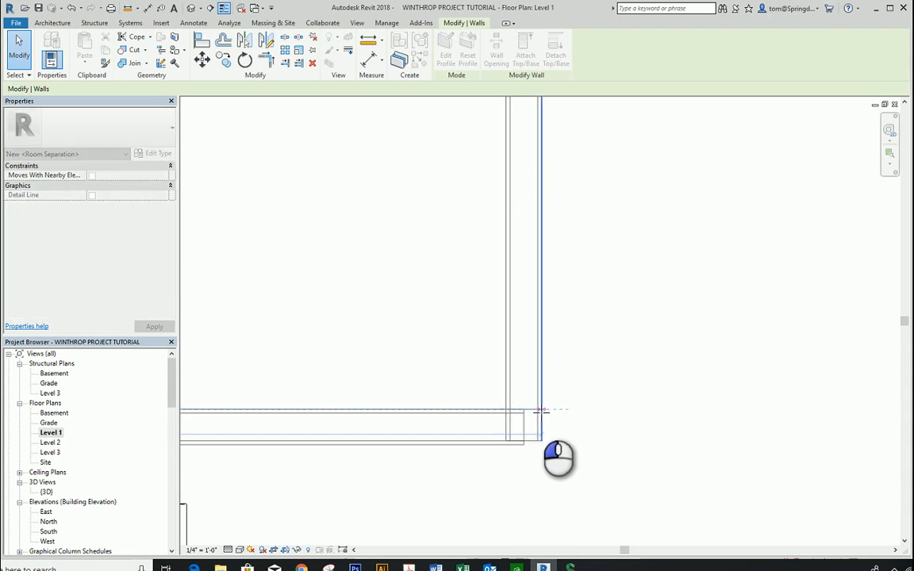
pyautogui.click(582, 435)
pyautogui.scroll(-4, 587, 436)
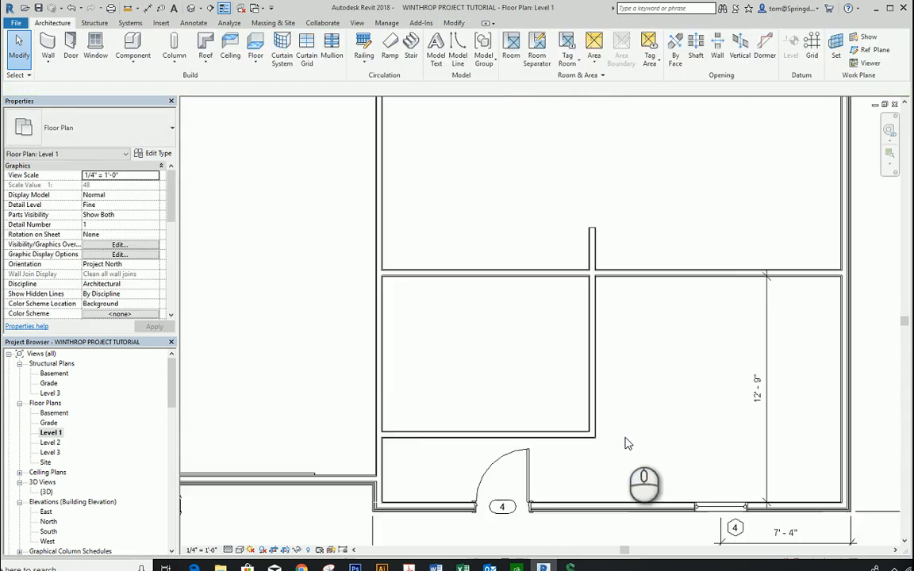
pyautogui.scroll(-1, 687, 411)
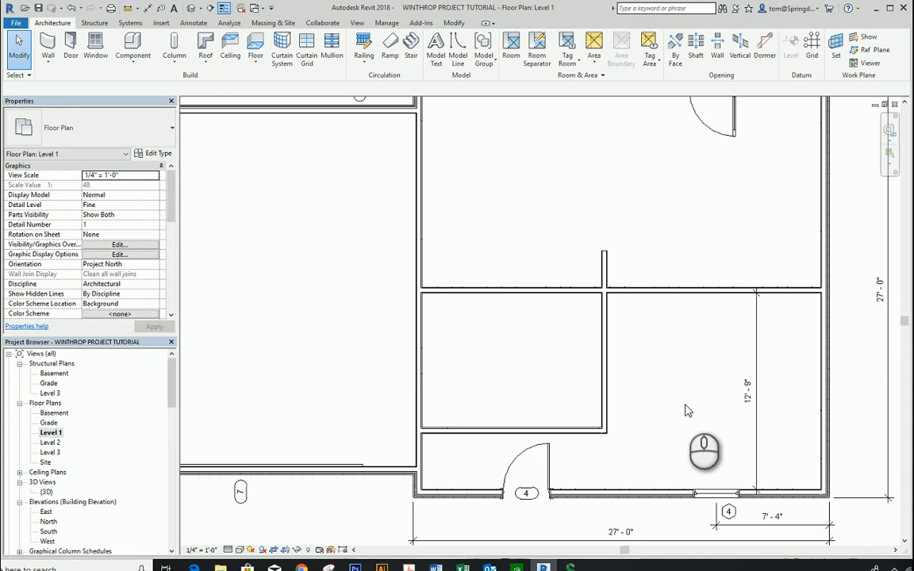
pyautogui.click(45, 60)
pyautogui.click(79, 76)
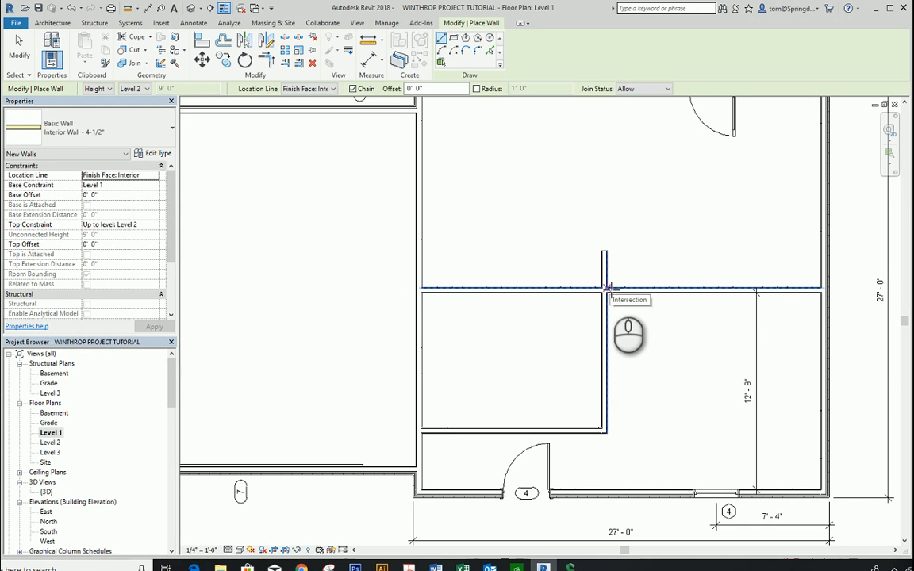
pyautogui.click(608, 287)
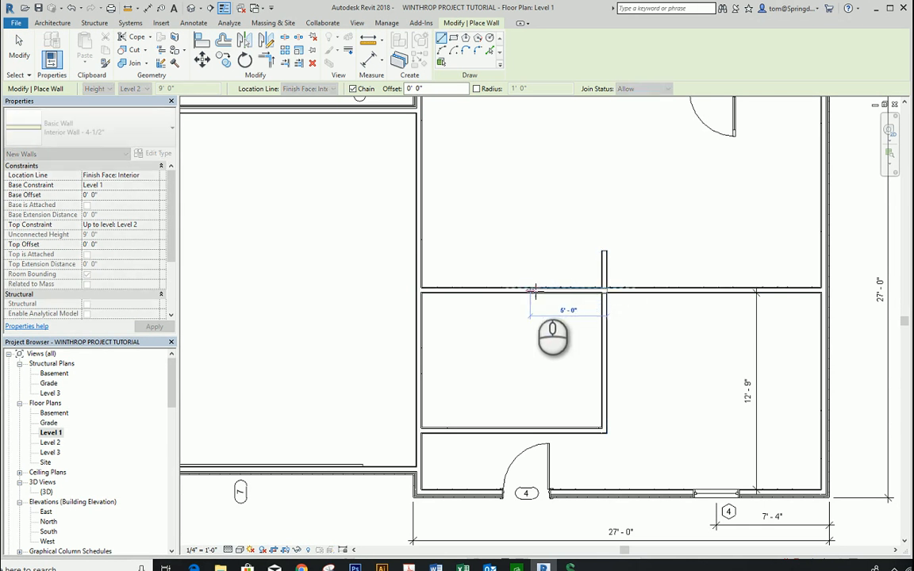
pyautogui.press('Escape')
pyautogui.press('Escape')
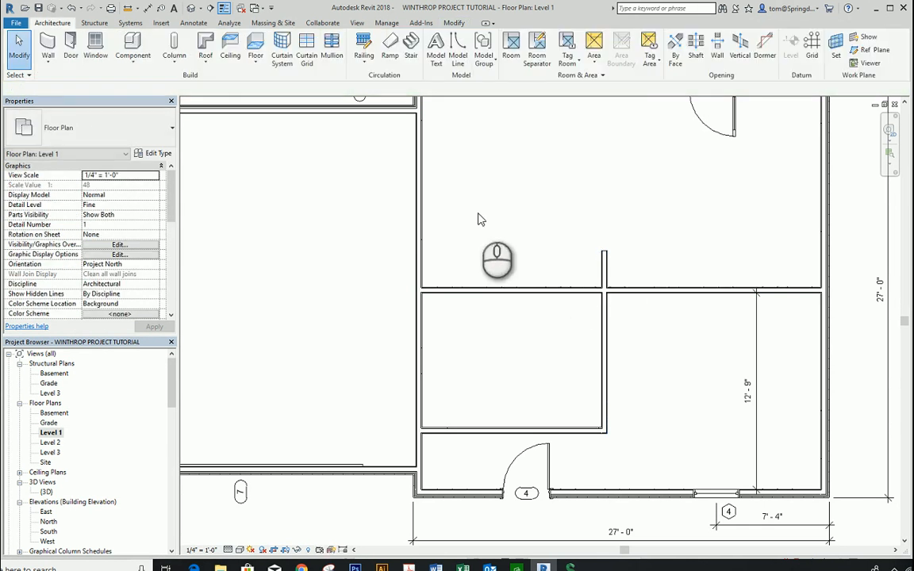
# Step: Draw a vertical Interior Wall - 4-1/2" from the middle partition down to the wall behind door 4, about 5'-0" left of the existing vertical partition
pyautogui.click(48, 63)
pyautogui.click(76, 81)
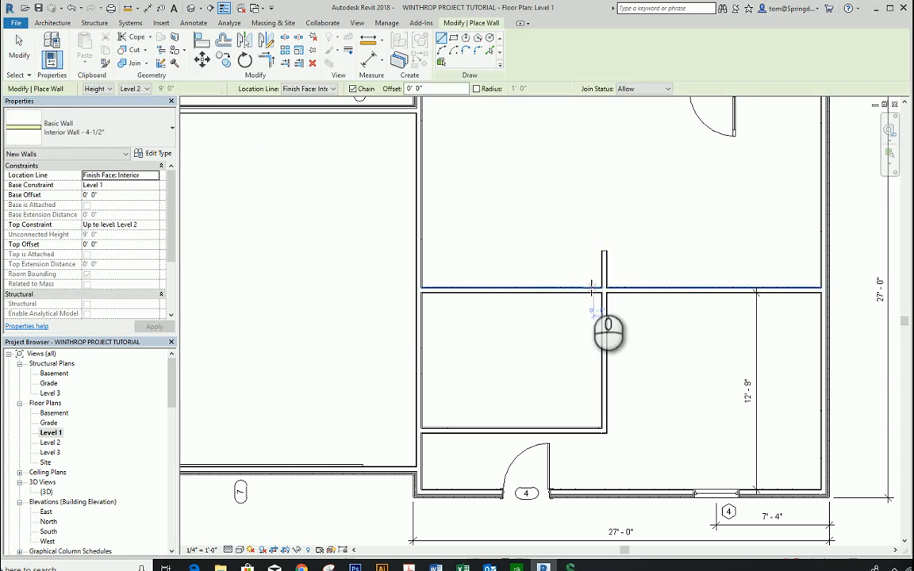
pyautogui.click(523, 285)
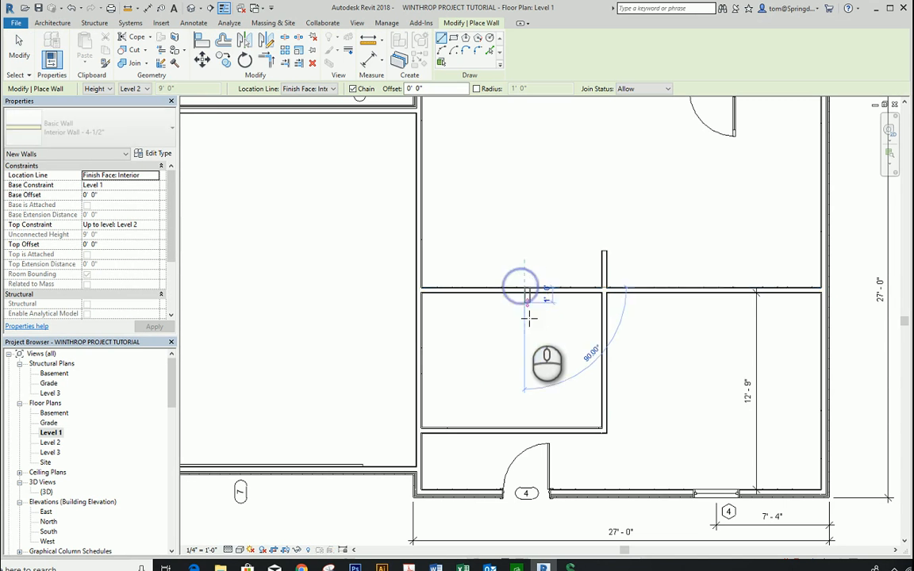
pyautogui.click(526, 428)
pyautogui.press('Escape')
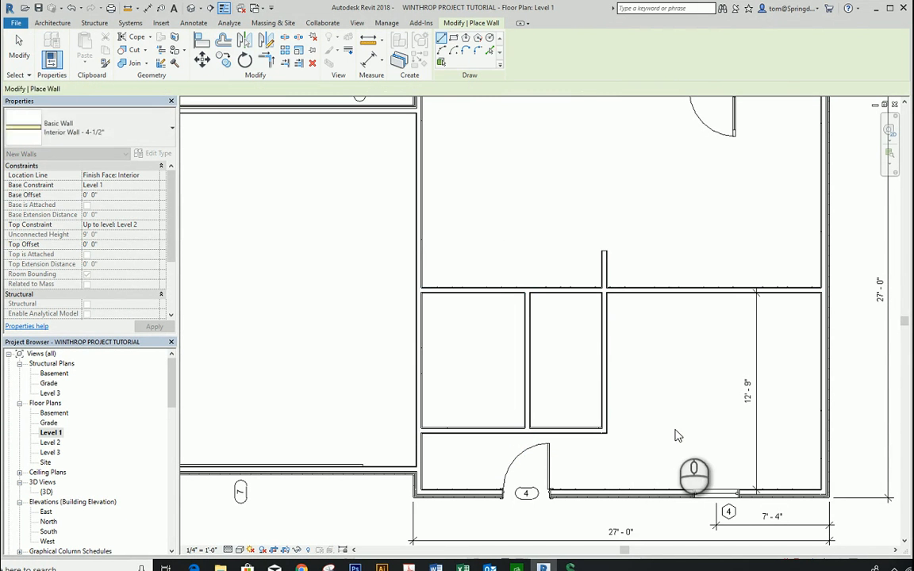
pyautogui.press('Escape')
# Step: Shorten the middle partition and the wall behind door 4 so both end at the new vertical wall instead of the garage-side wall
pyautogui.click(419, 290)
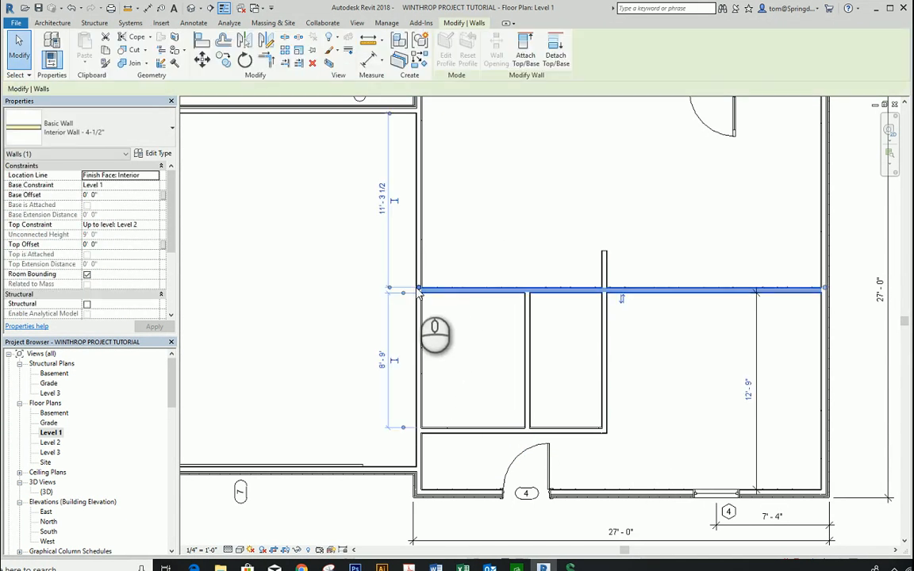
pyautogui.moveTo(419, 289); pyautogui.dragTo(525, 290)
pyautogui.click(563, 349)
pyautogui.click(456, 429)
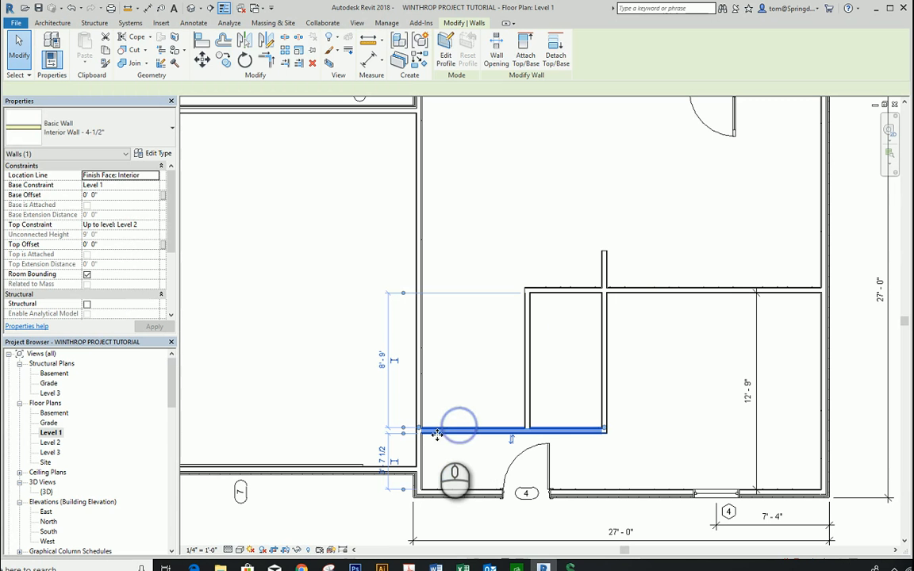
pyautogui.moveTo(419, 429); pyautogui.dragTo(529, 428)
pyautogui.click(561, 373)
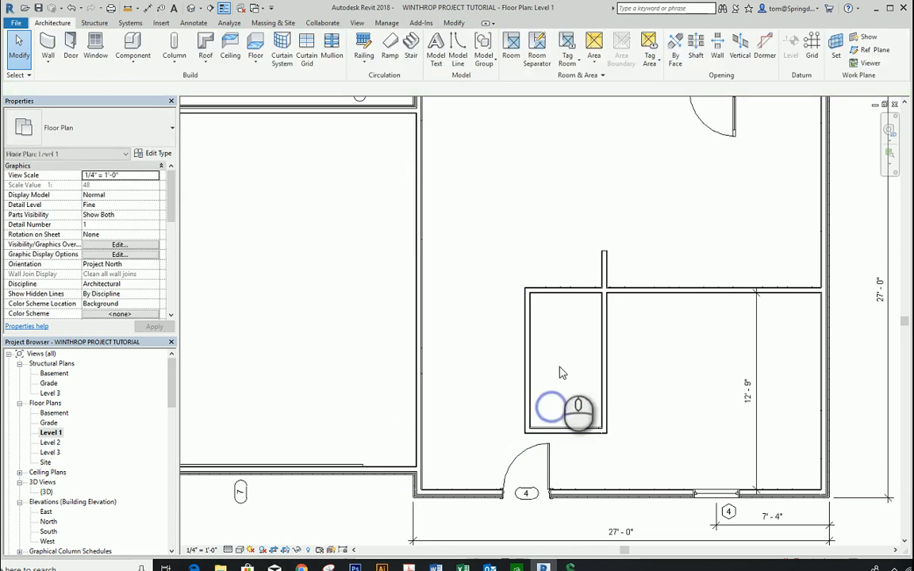
pyautogui.scroll(5, 546, 301)
pyautogui.scroll(-4, 597, 347)
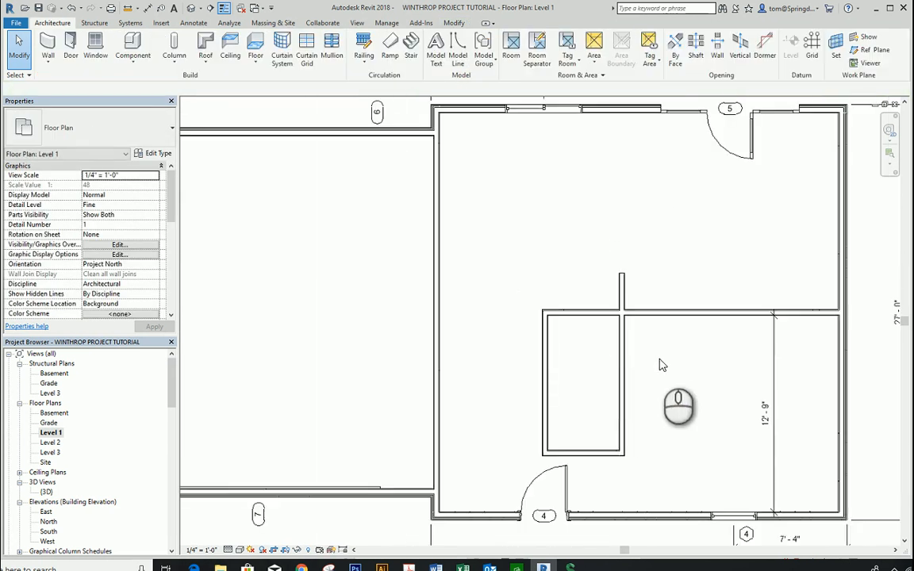
# Step: Try to pull the upper end of the vertical partition down to the middle partition to remove the projecting stub
pyautogui.scroll(2, 647, 267)
pyautogui.click(600, 281)
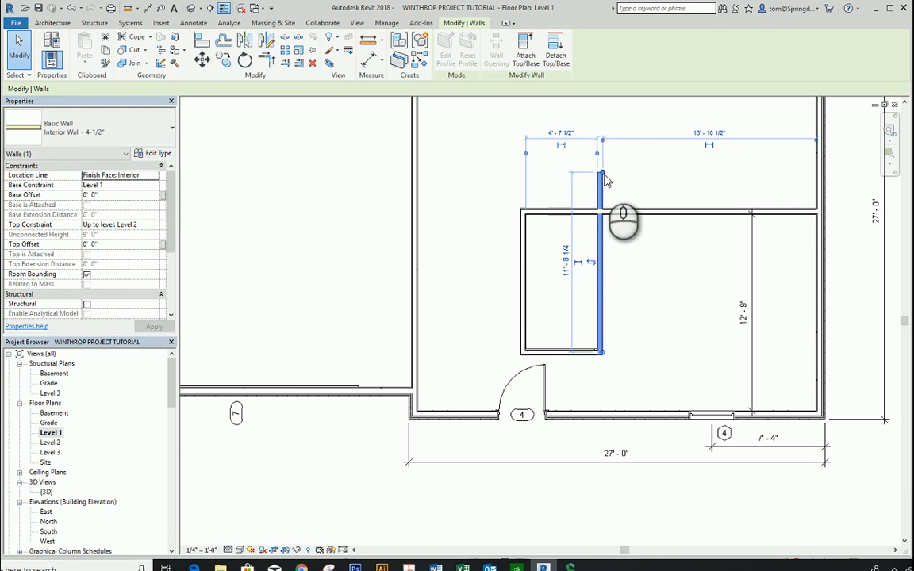
pyautogui.moveTo(604, 176); pyautogui.dragTo(604, 222)
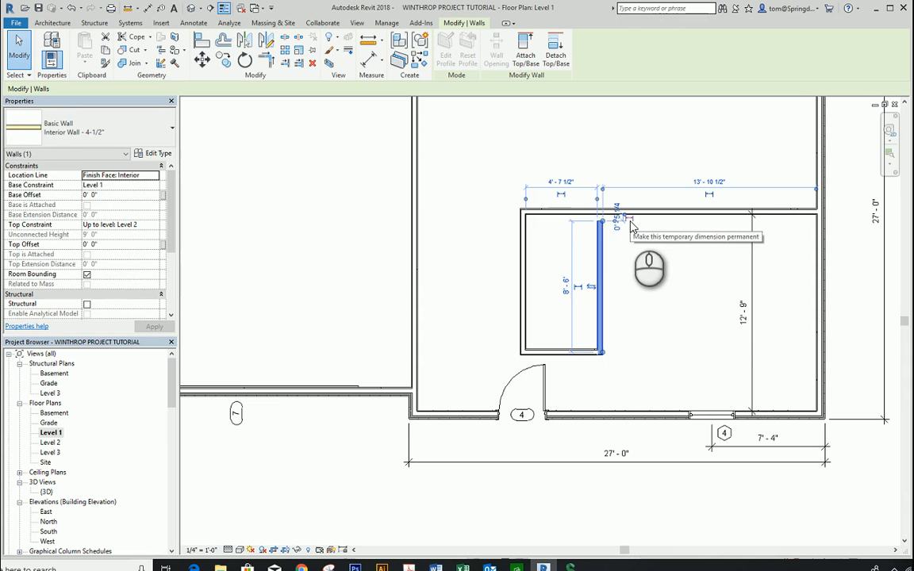
pyautogui.click(632, 228)
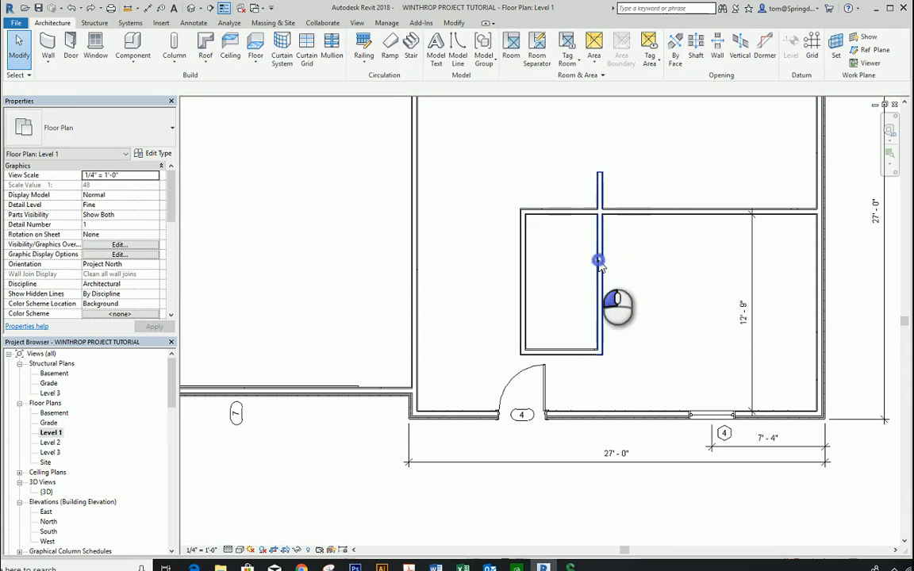
pyautogui.click(600, 262)
pyautogui.click(646, 276)
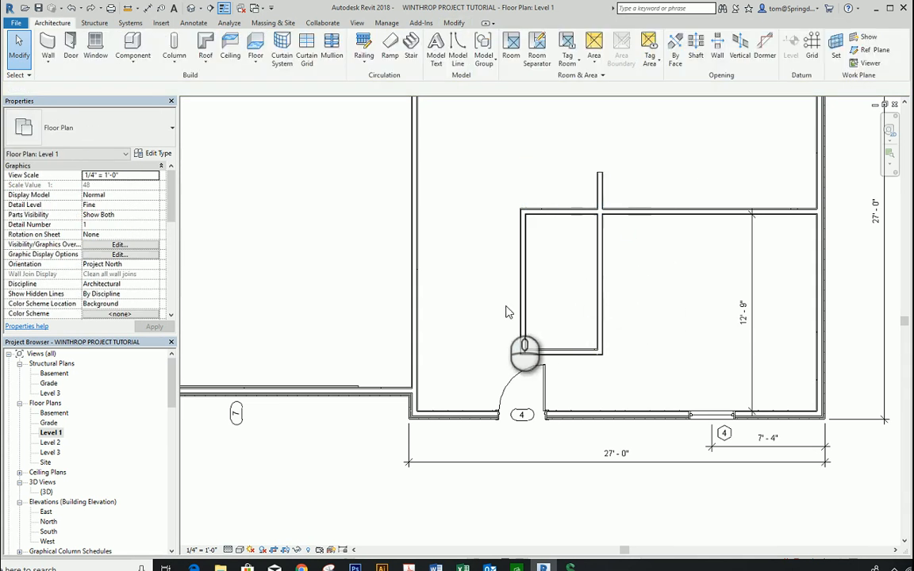
# Step: Move the temporary dimension reference to the outer face of the wall behind door 4 and set its distance from the middle partition to 8'-9"
pyautogui.click(530, 309)
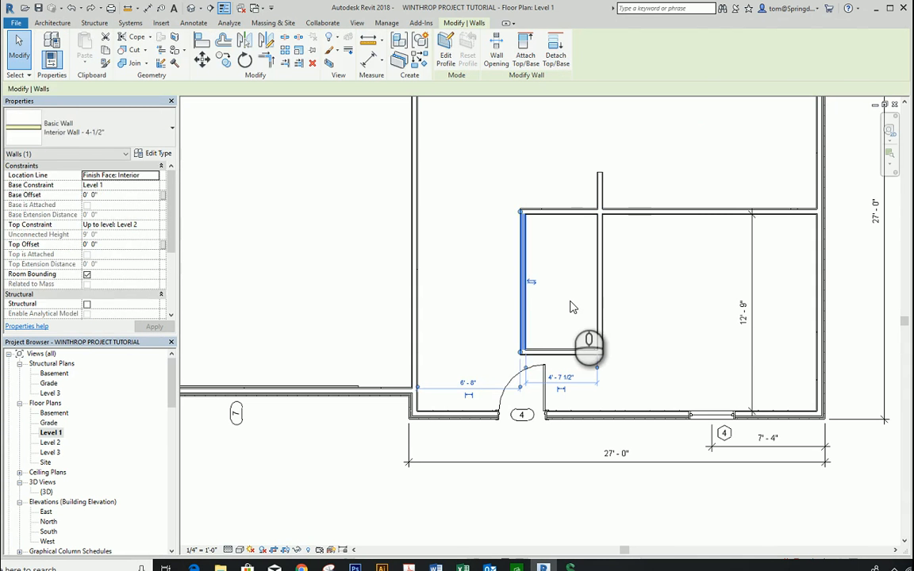
pyautogui.click(570, 307)
pyautogui.click(565, 350)
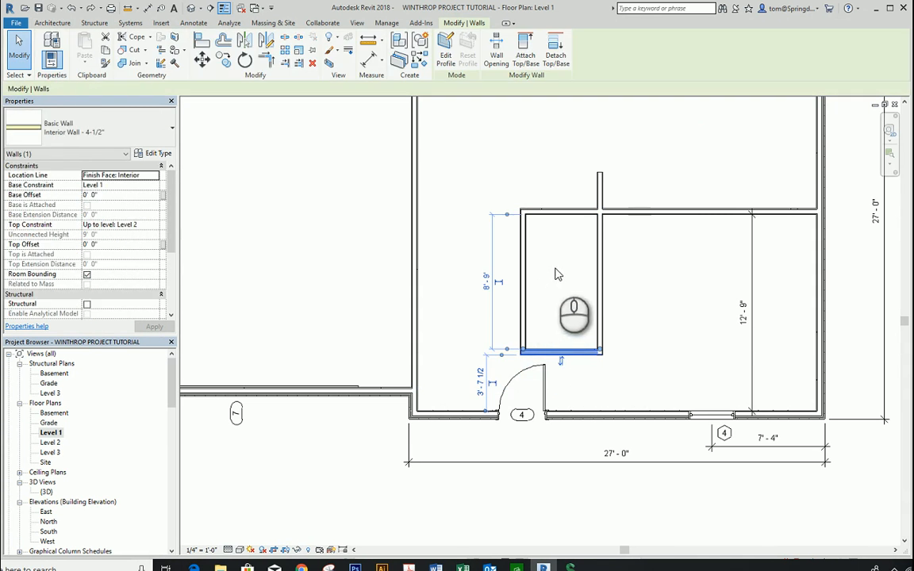
pyautogui.click(521, 347)
pyautogui.click(521, 348)
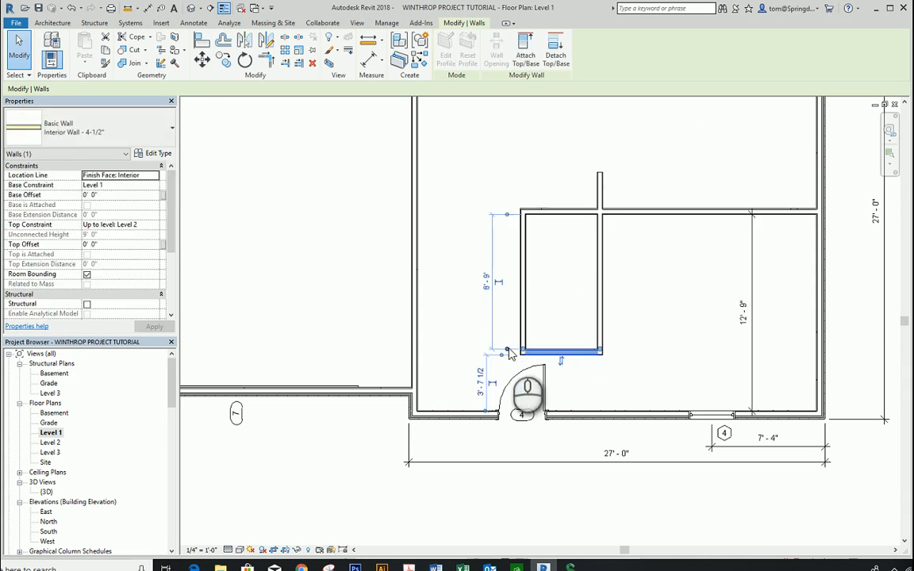
pyautogui.moveTo(507, 349); pyautogui.dragTo(524, 355)
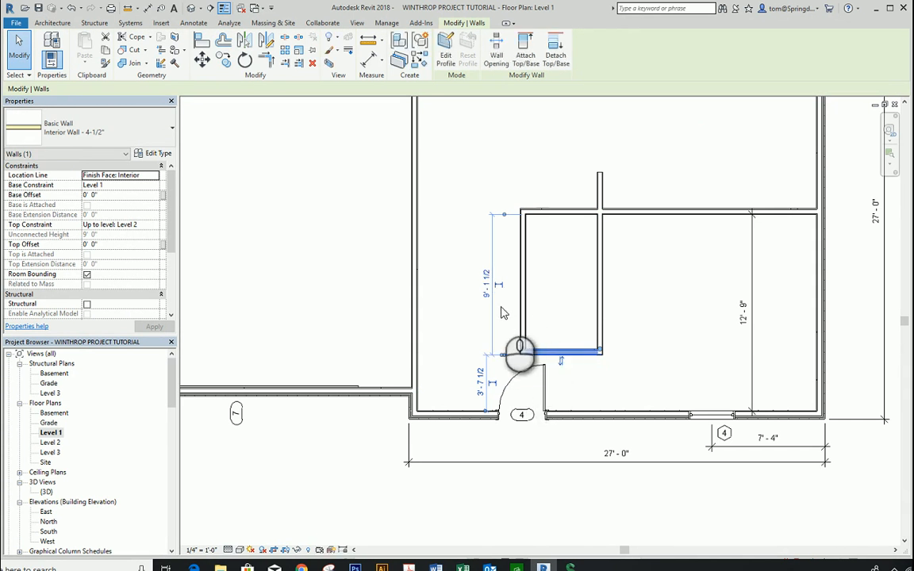
pyautogui.click(485, 285)
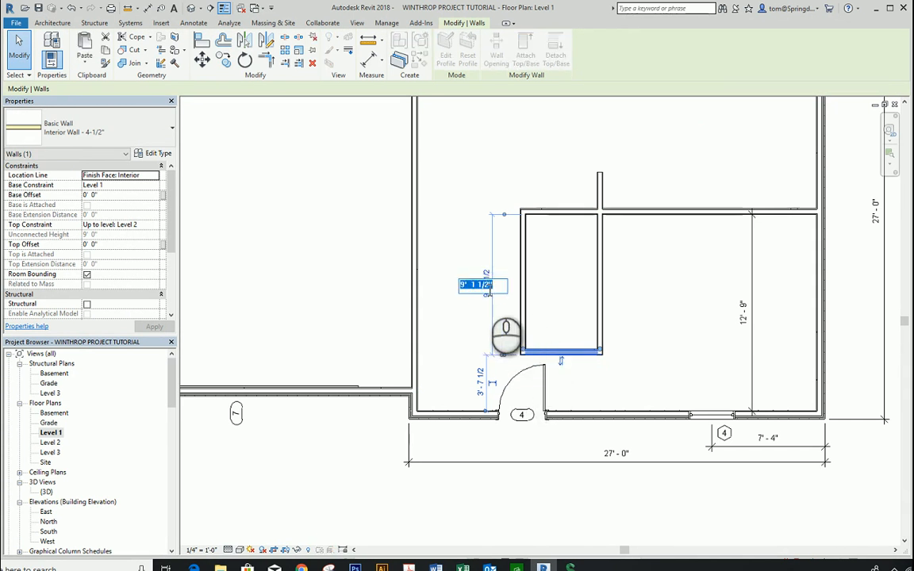
pyautogui.write("8'9")
pyautogui.press('Return')
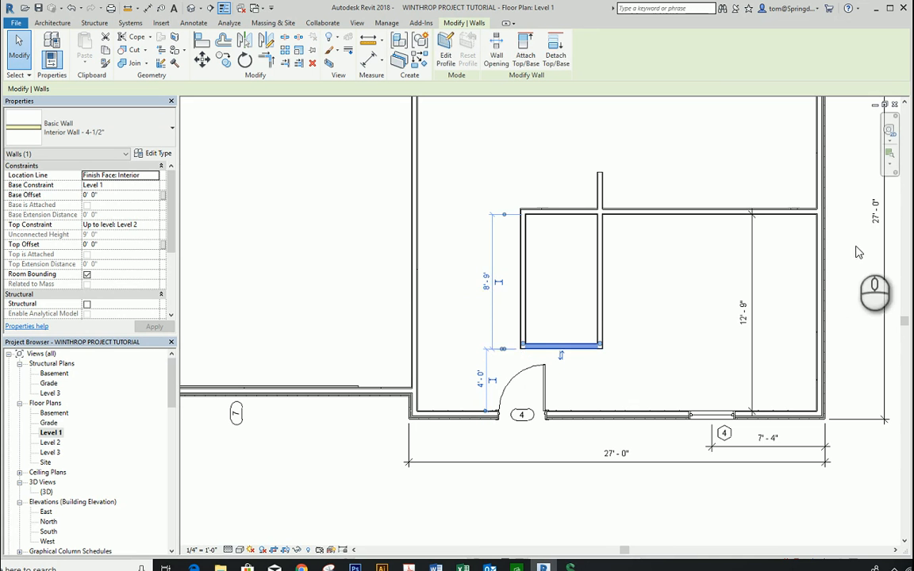
pyautogui.click(704, 327)
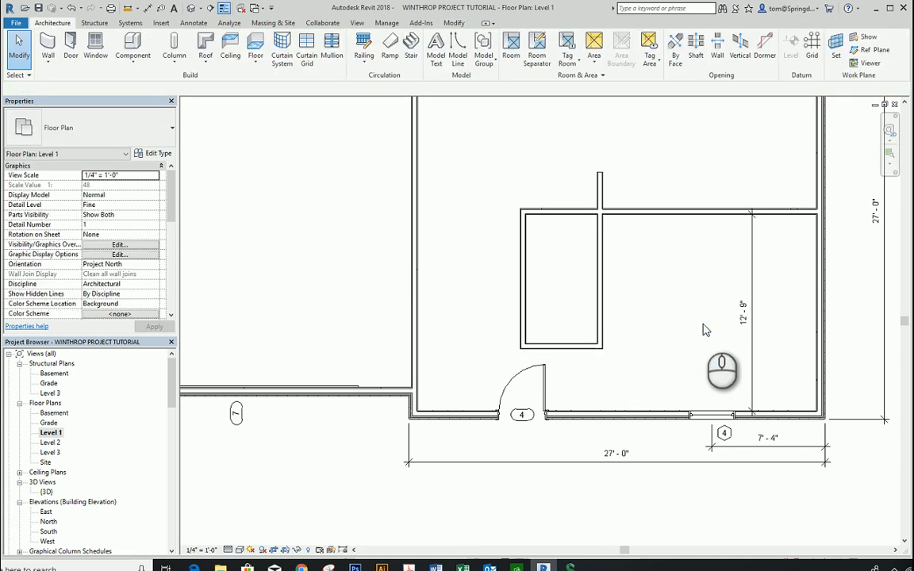
# Step: Measure the enclosure between its outer faces and set the overall width to 5'-2" by moving its garage-side vertical wall
pyautogui.click(524, 263)
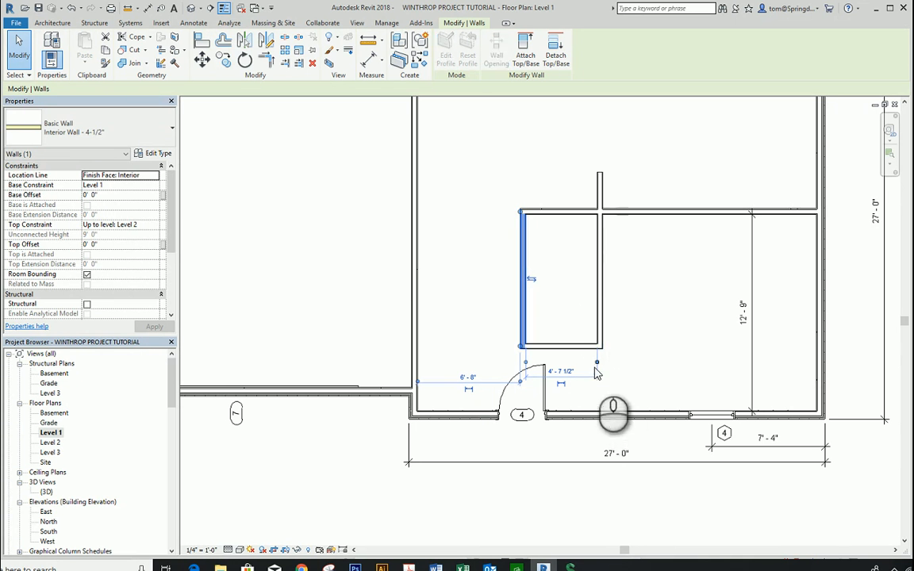
pyautogui.moveTo(597, 363); pyautogui.dragTo(637, 372)
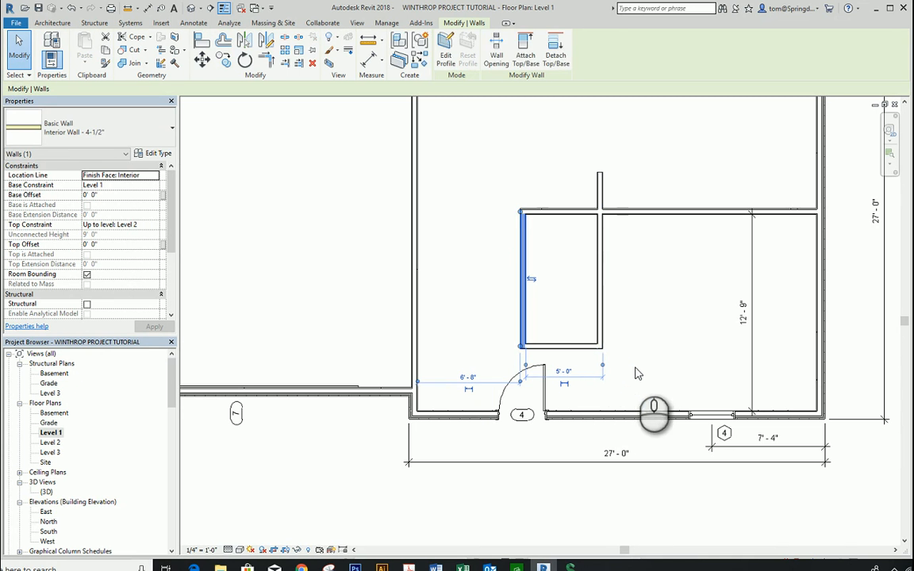
pyautogui.moveTo(525, 364); pyautogui.dragTo(527, 371)
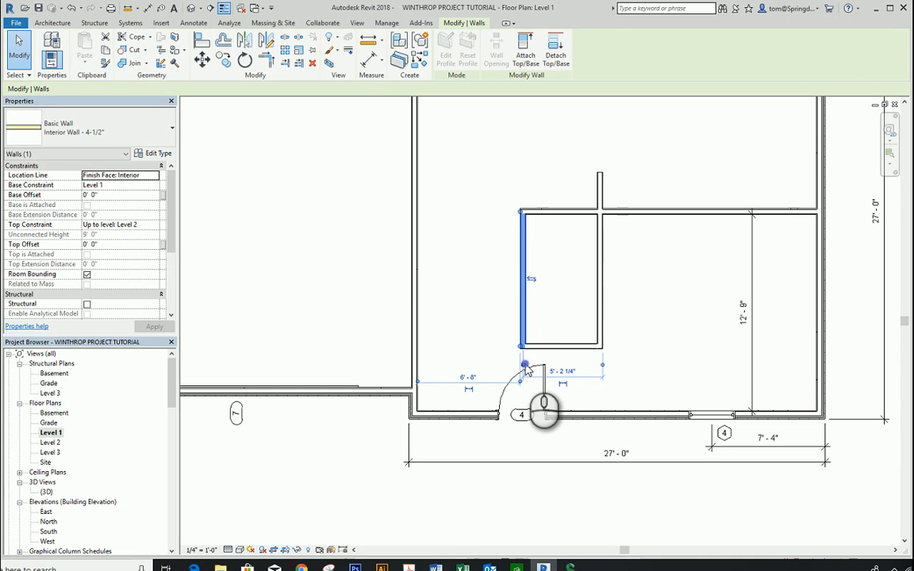
pyautogui.click(572, 373)
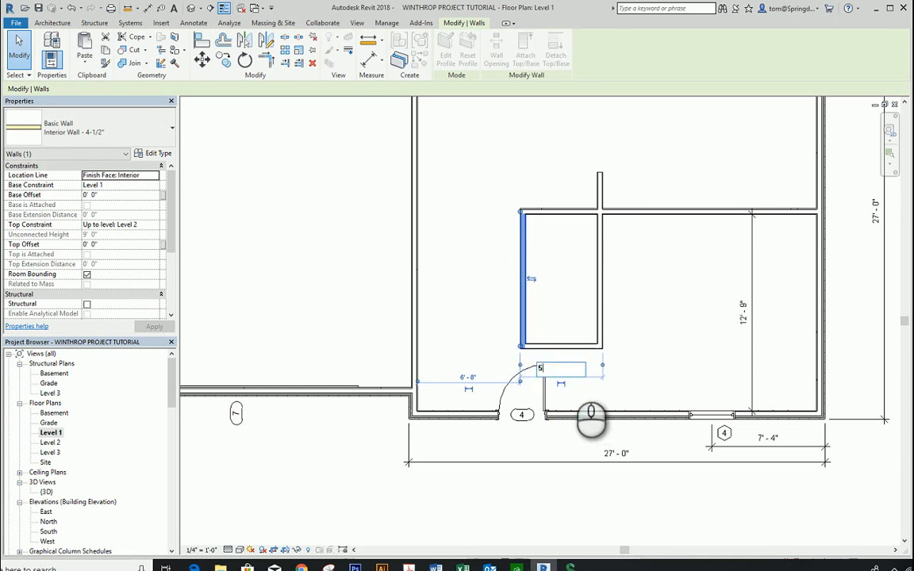
pyautogui.press('Return')
pyautogui.press('Escape')
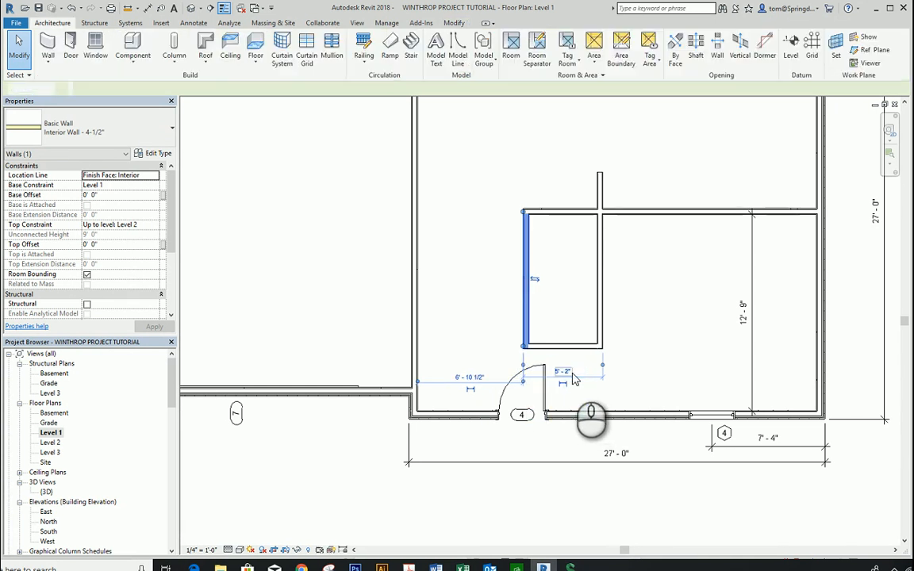
# Step: Examine the new interior partitions and the enclosure behind the front door in the default 3D view
pyautogui.scroll(-3, 669, 262)
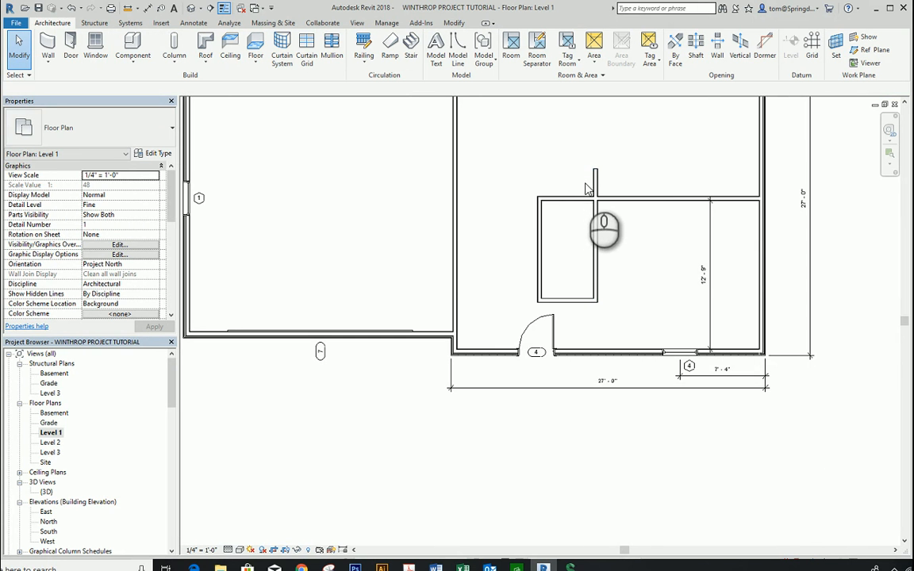
pyautogui.scroll(-1, 587, 188)
pyautogui.scroll(-2, 594, 265)
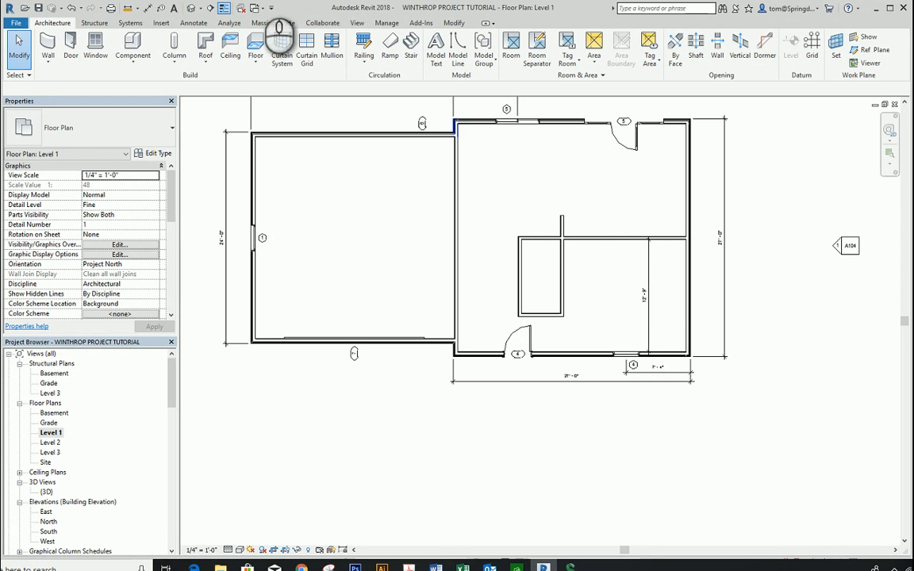
pyautogui.click(192, 9)
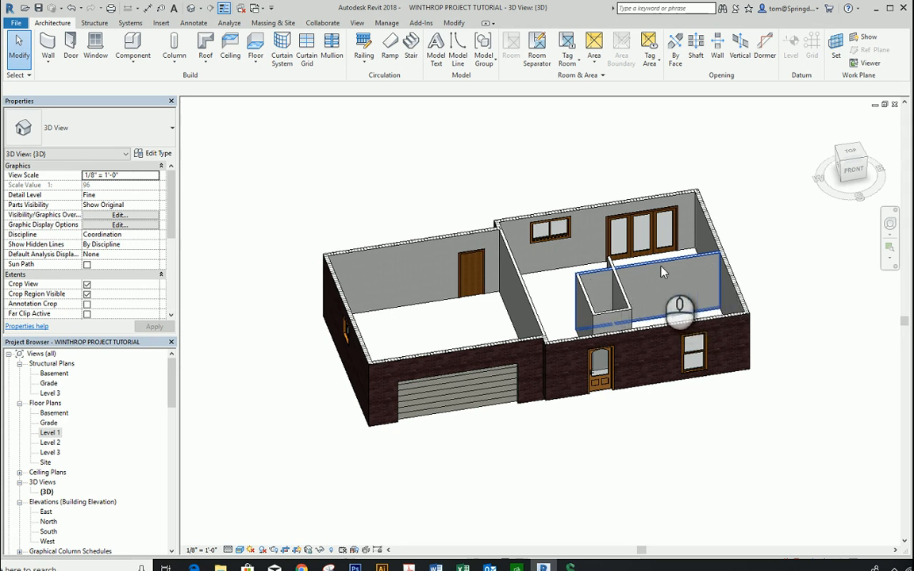
pyautogui.click(787, 252)
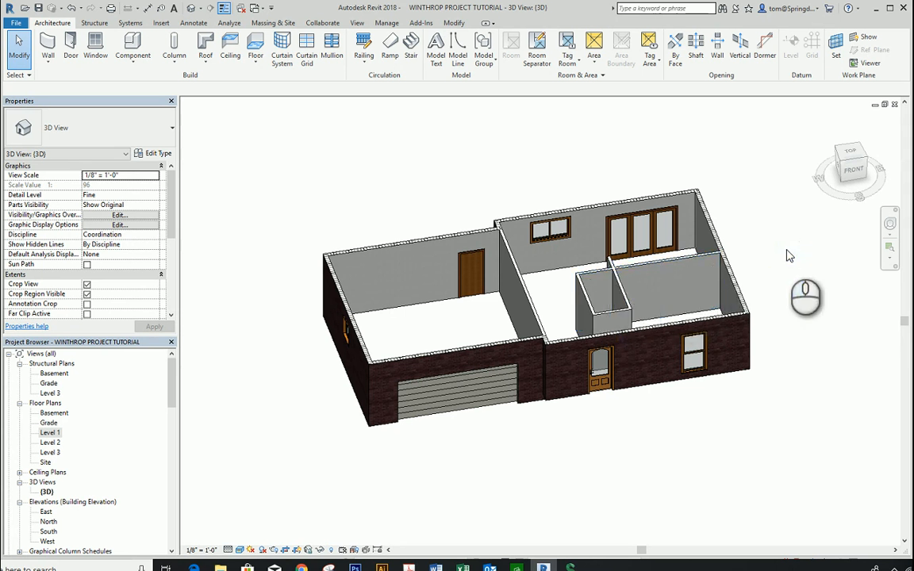
# Step: Return to the Level 1 floor plan and cut a wall opening about 9'-0" wide in the middle partition, about 2'-11" from the exterior wall
pyautogui.doubleClick(51, 433)
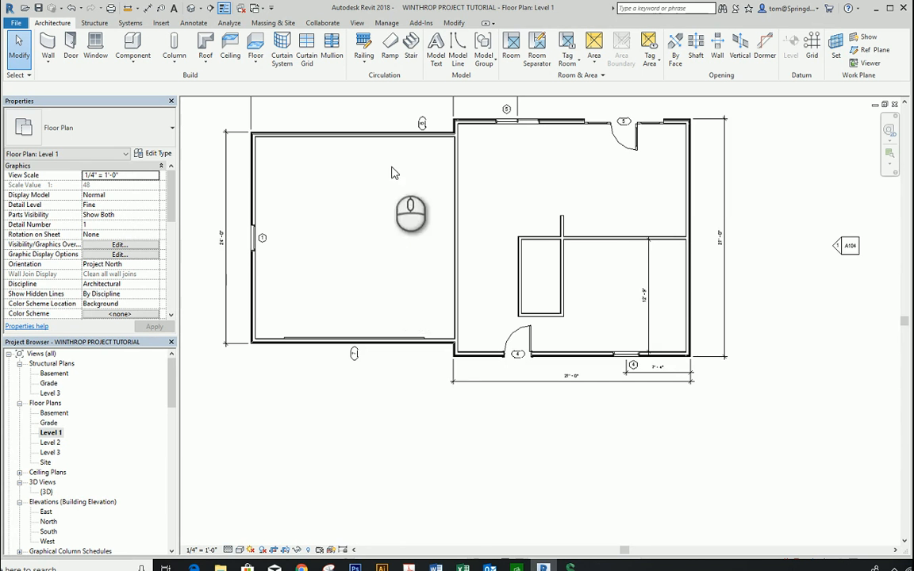
pyautogui.click(717, 54)
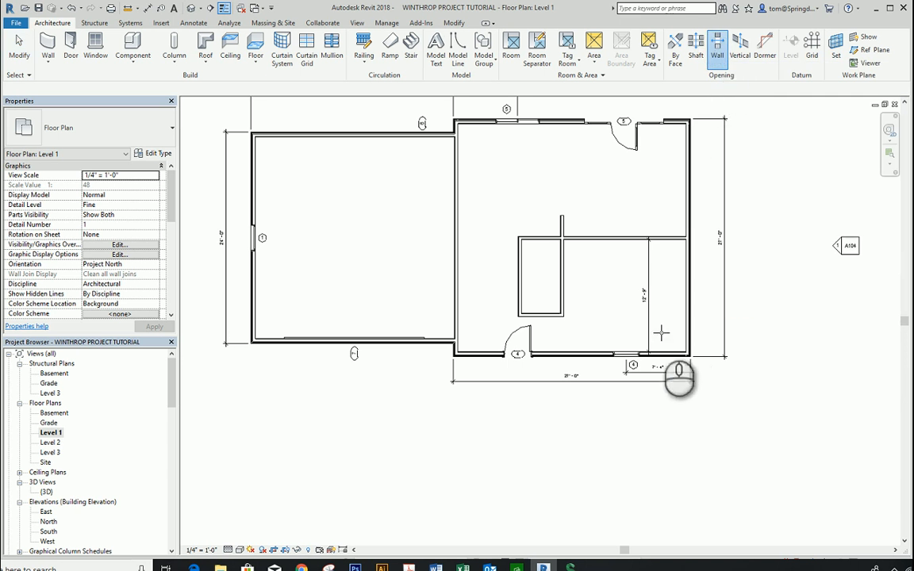
pyautogui.click(587, 238)
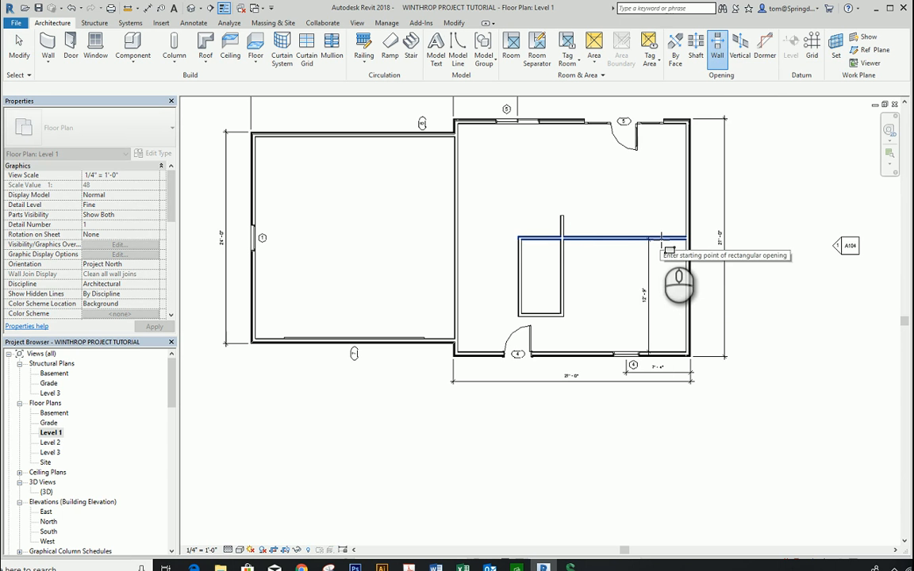
pyautogui.click(660, 255)
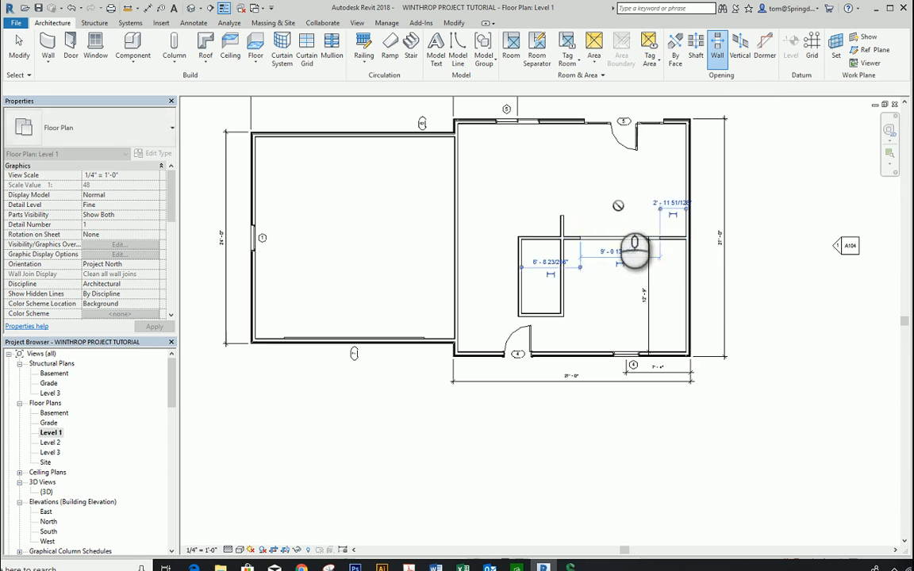
pyautogui.click(620, 208)
pyautogui.scroll(5, 627, 214)
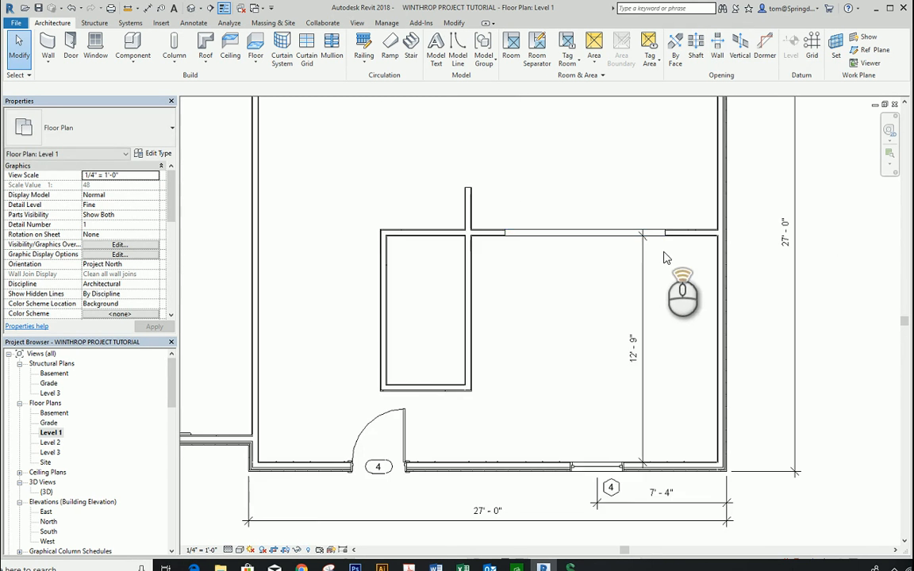
# Step: Shift the opening in the middle partition so it sits roughly centred between the vertical partition and the exterior wall
pyautogui.click(584, 228)
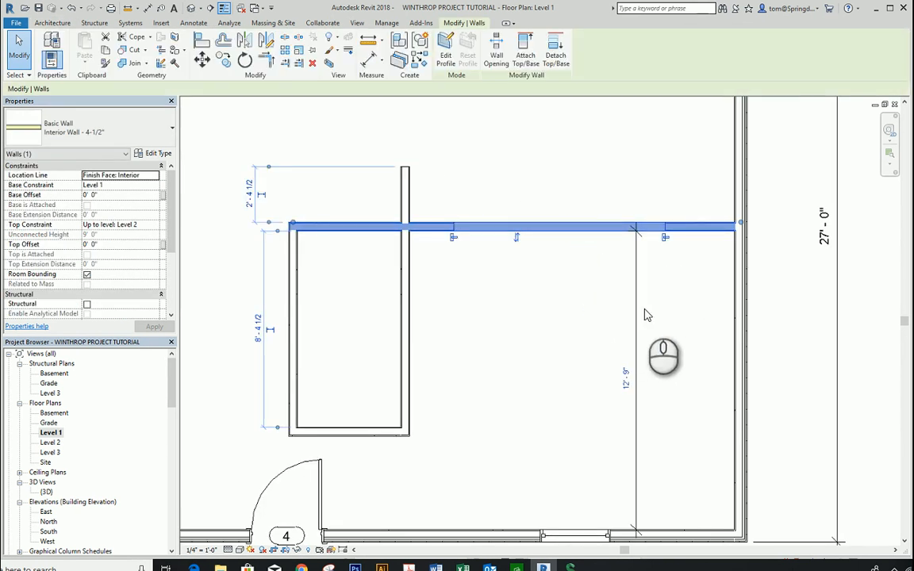
pyautogui.scroll(-1, 550, 302)
pyautogui.scroll(-1, 548, 302)
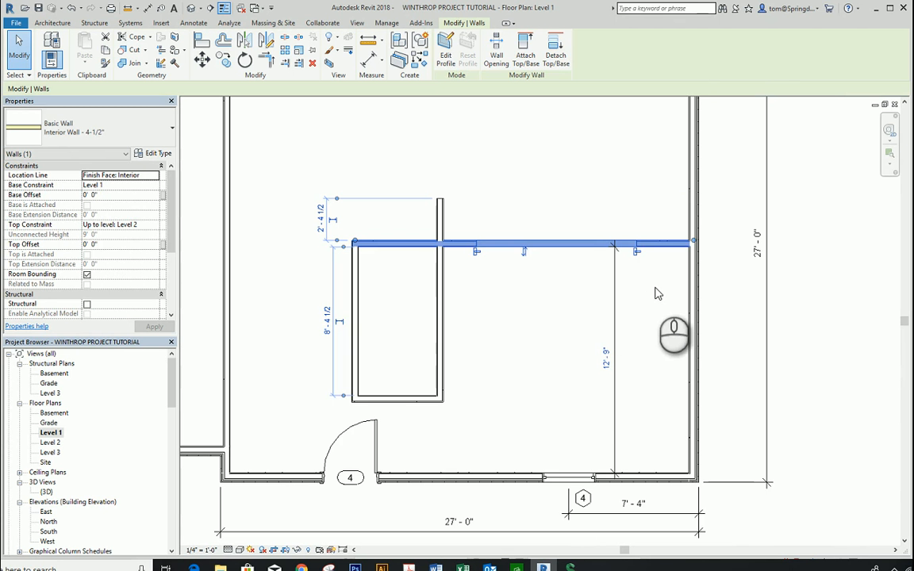
pyautogui.click(555, 284)
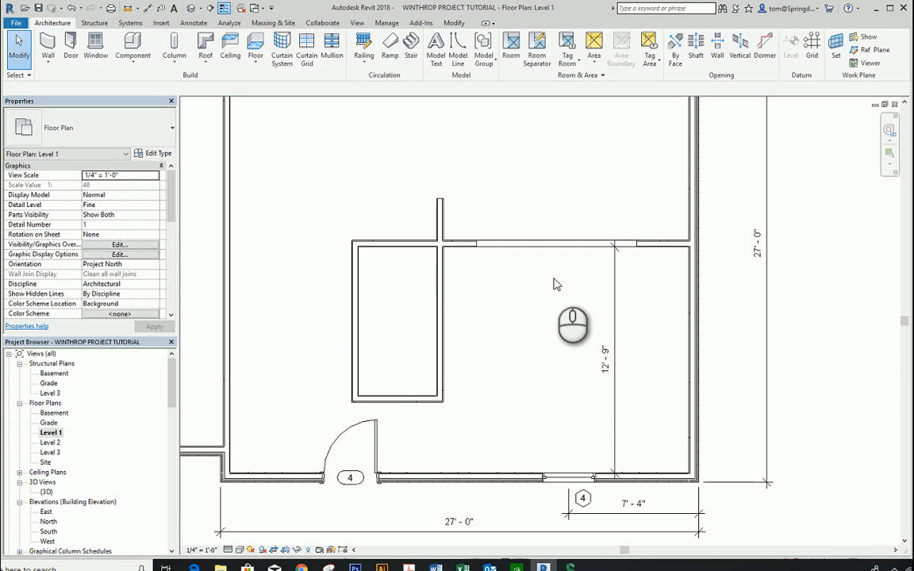
pyautogui.click(664, 247)
pyautogui.click(505, 299)
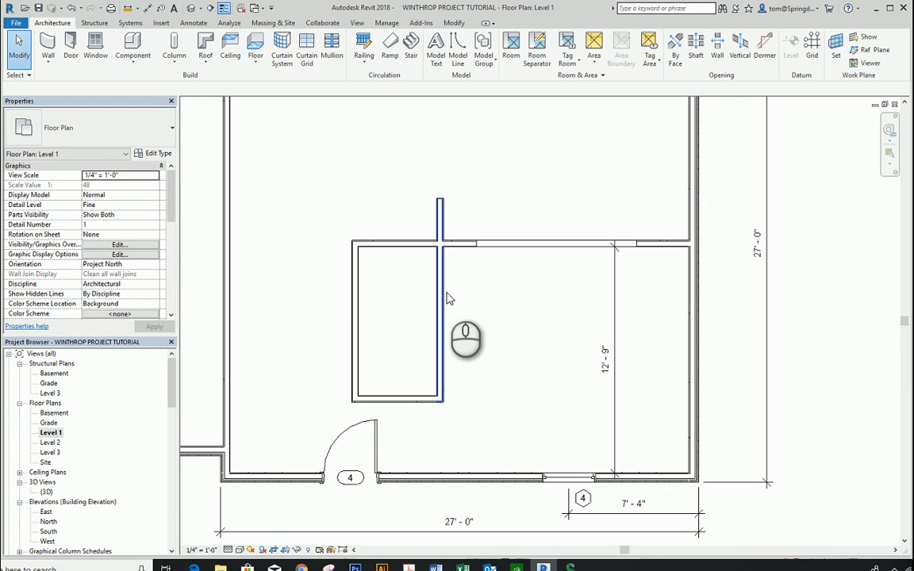
pyautogui.scroll(-1, 487, 279)
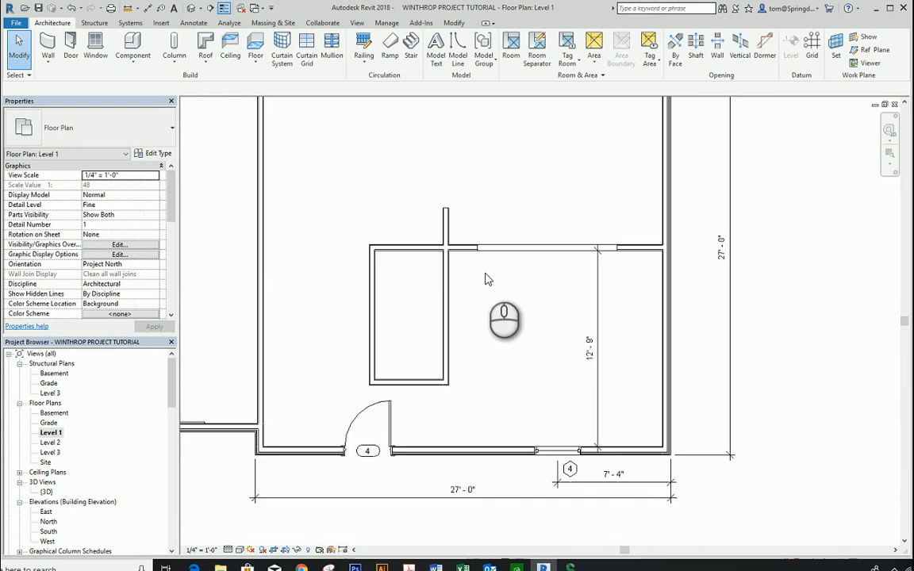
pyautogui.click(530, 249)
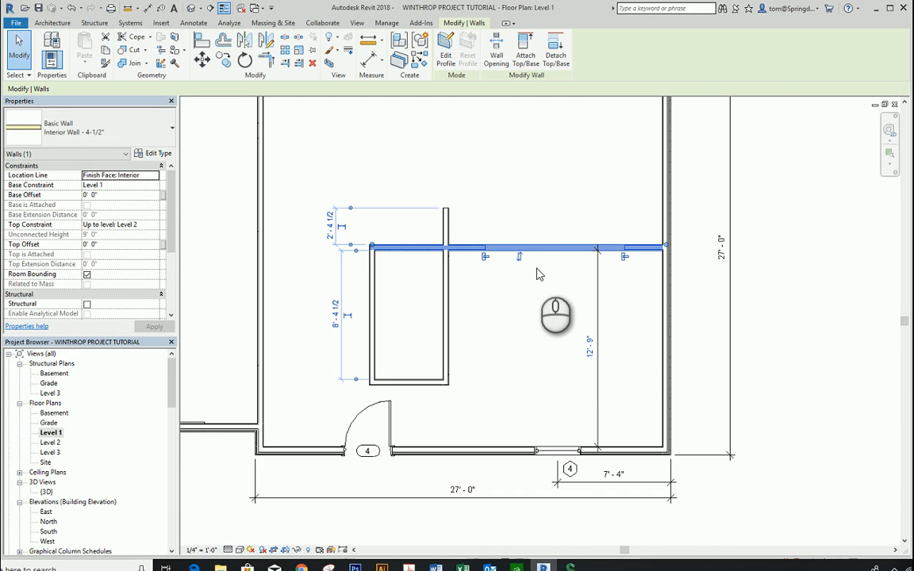
pyautogui.click(552, 205)
# Step: Place a perspective camera in the rear room, at 5' 6" above Level 1, aimed through the new opening toward window 4
pyautogui.scroll(-1, 553, 208)
pyautogui.scroll(-2, 553, 209)
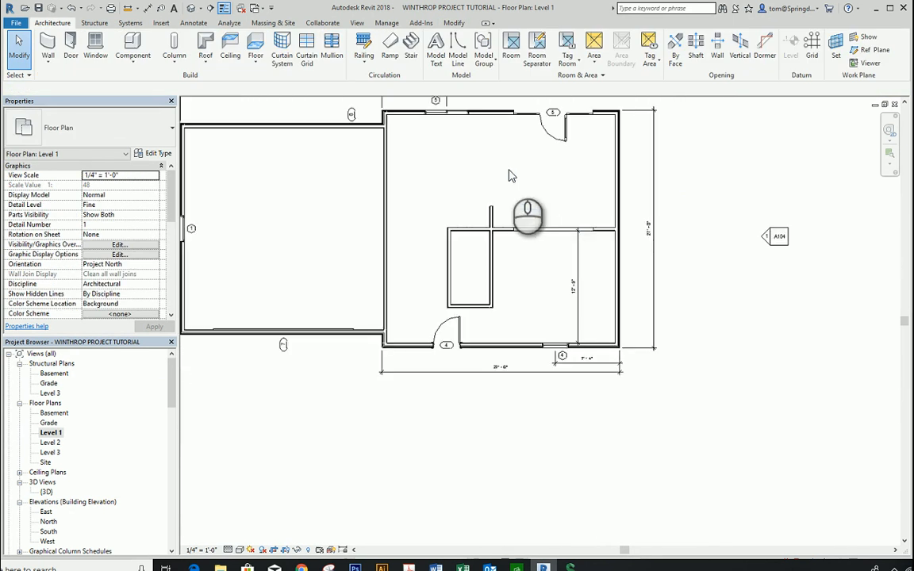
pyautogui.click(200, 9)
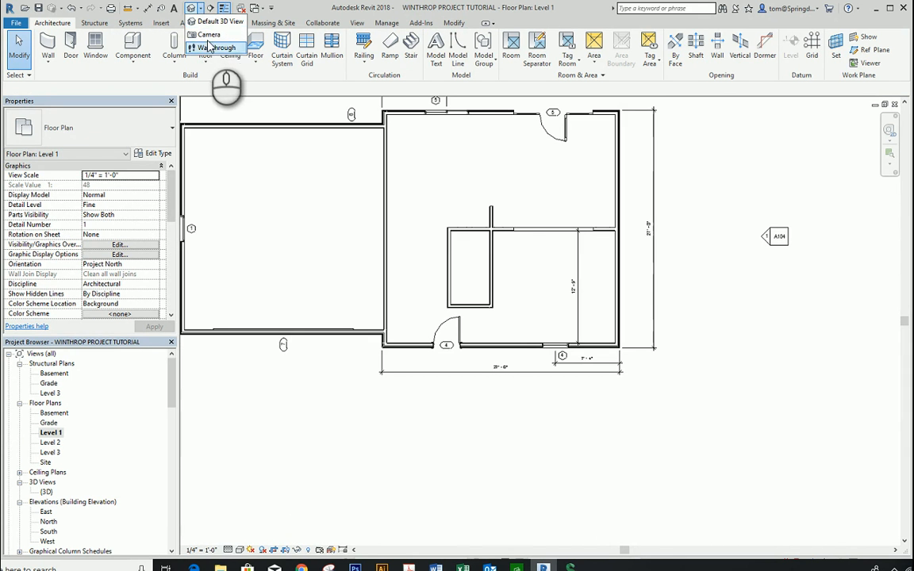
pyautogui.click(209, 35)
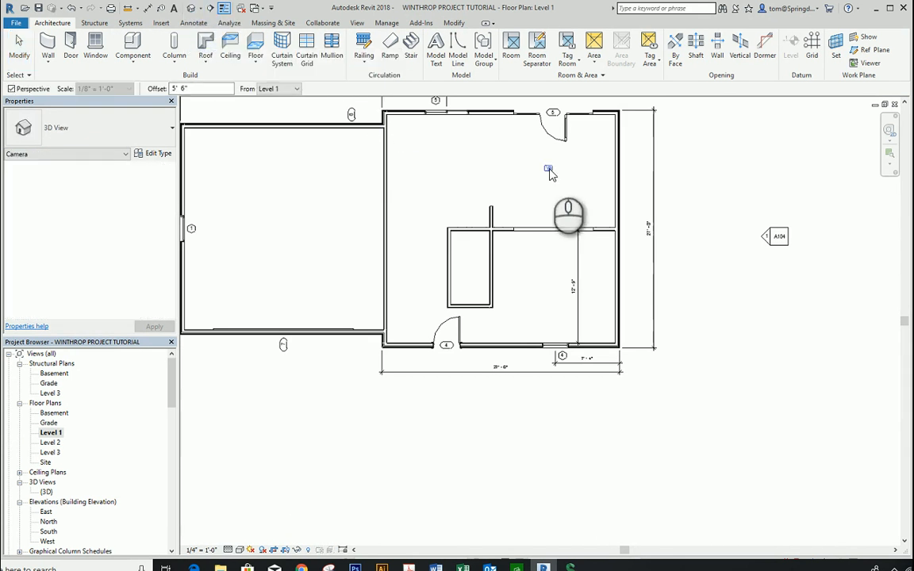
pyautogui.click(502, 144)
pyautogui.click(571, 282)
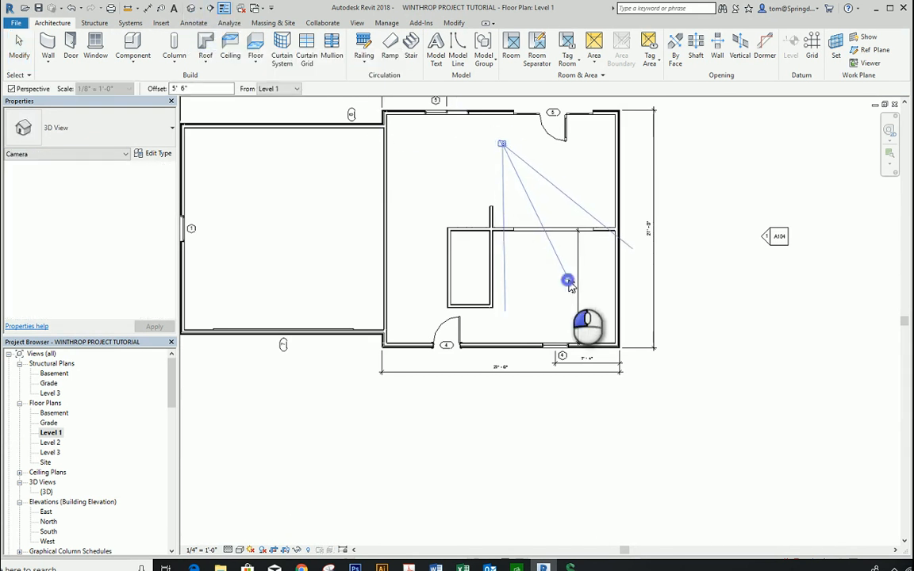
# Step: Enlarge the camera view's crop region on all four sides to take in the whole opening and the adjoining walls
pyautogui.scroll(-1, 651, 341)
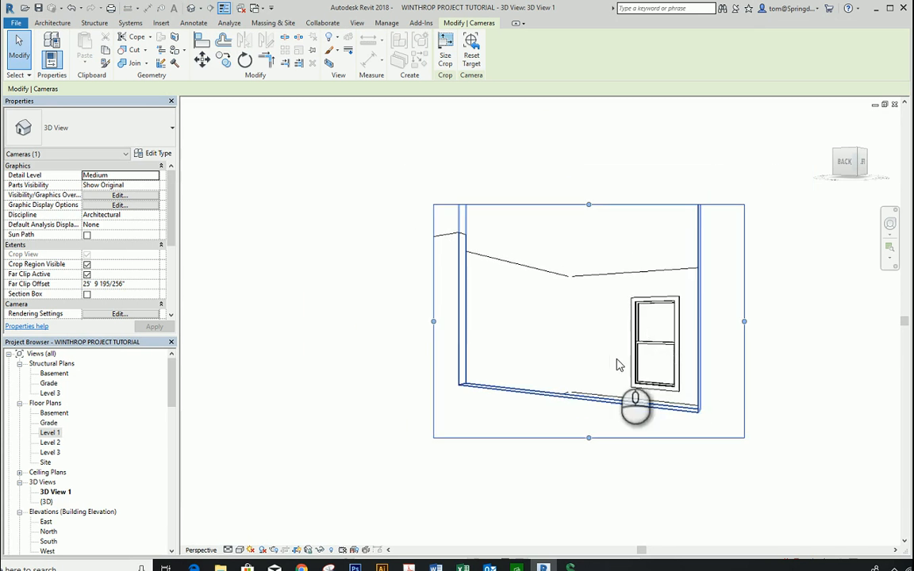
pyautogui.scroll(-2, 684, 418)
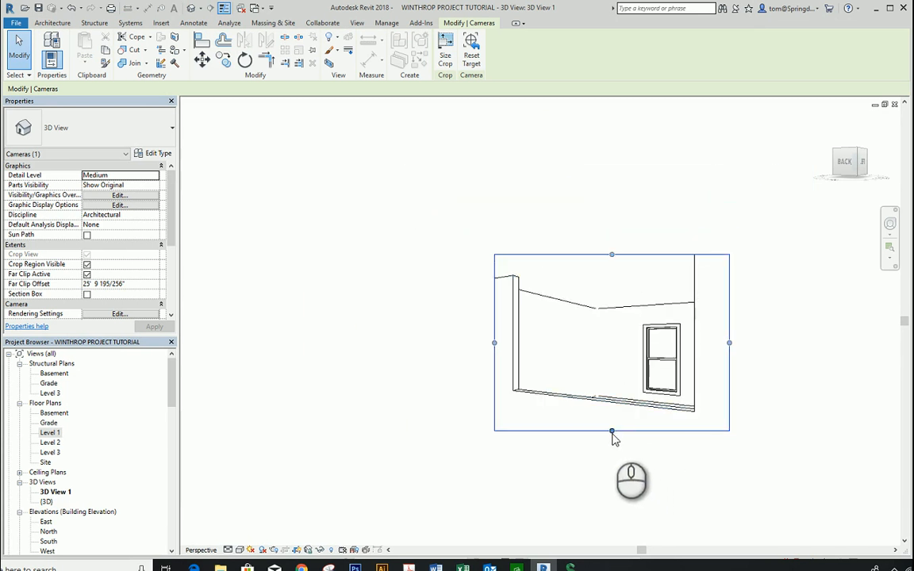
pyautogui.moveTo(612, 431); pyautogui.dragTo(612, 488)
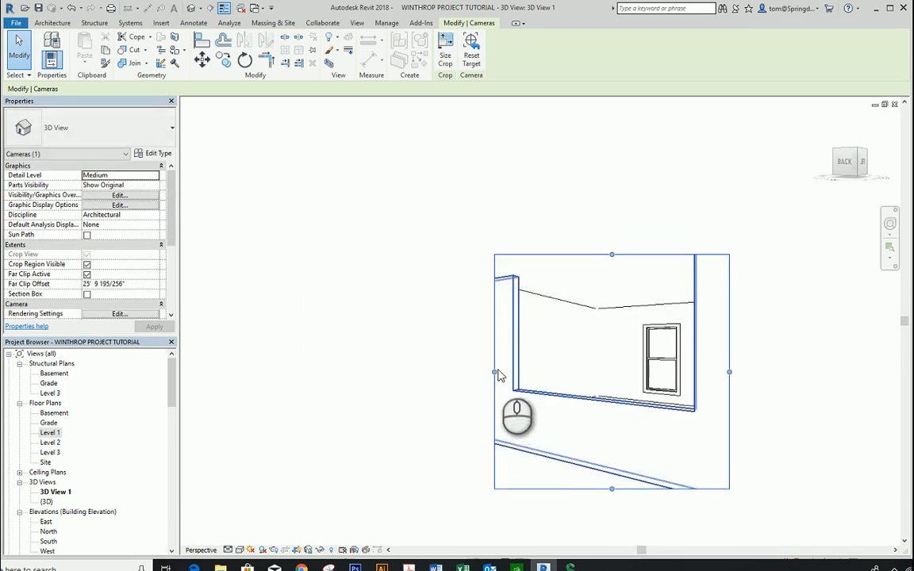
pyautogui.moveTo(495, 371); pyautogui.dragTo(373, 372)
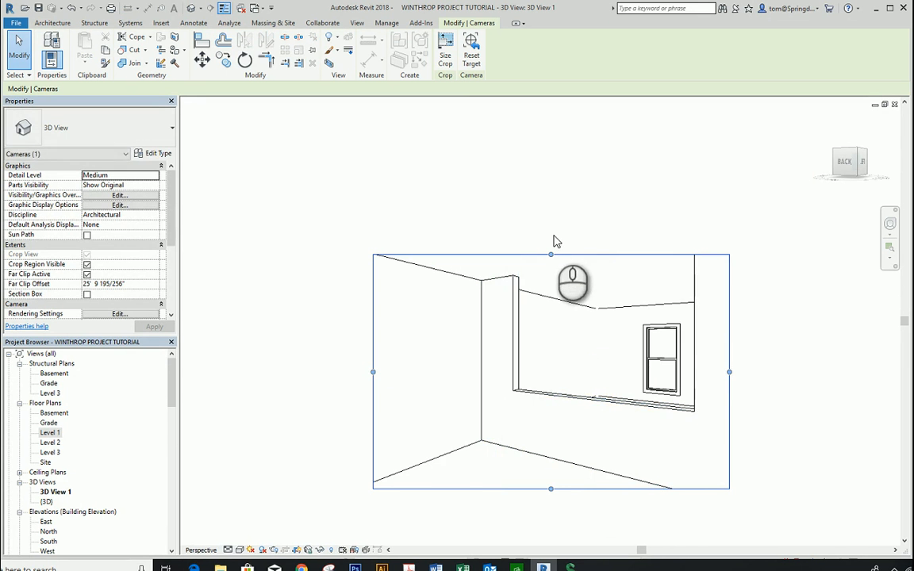
pyautogui.moveTo(551, 255); pyautogui.dragTo(551, 170)
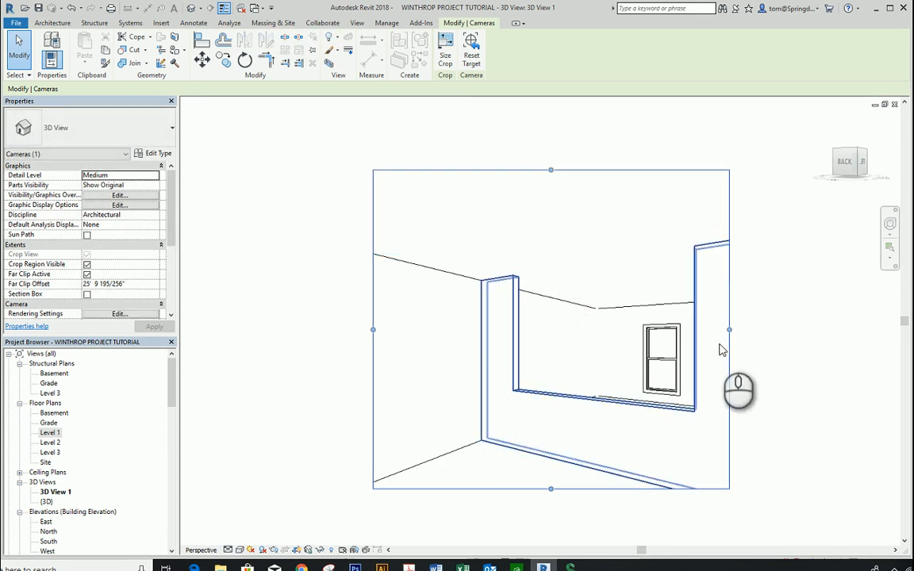
pyautogui.moveTo(729, 328); pyautogui.dragTo(847, 339)
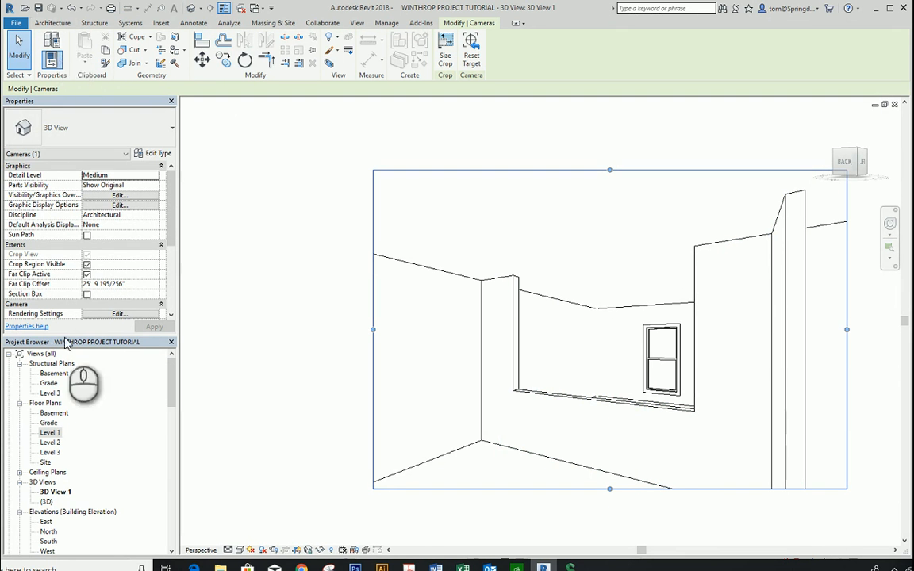
# Step: Return to the Level 1 floor plan and set the middle partition's top constraint to Unconnected with a height of 7' 0"
pyautogui.doubleClick(50, 434)
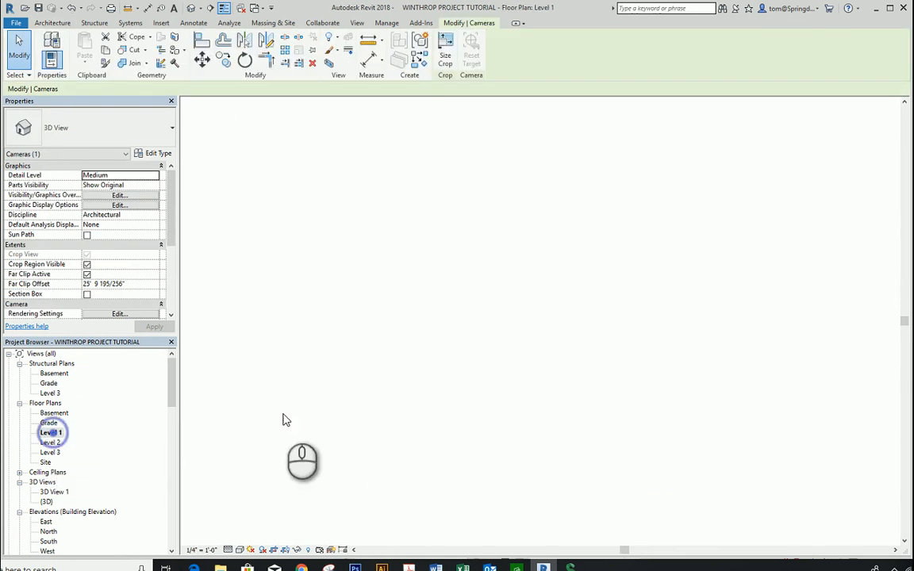
pyautogui.click(680, 264)
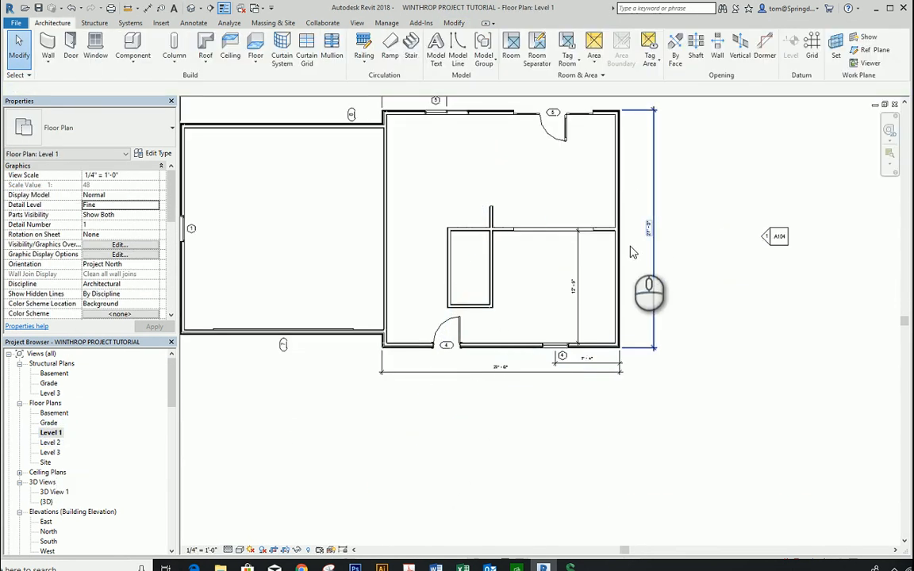
pyautogui.click(560, 230)
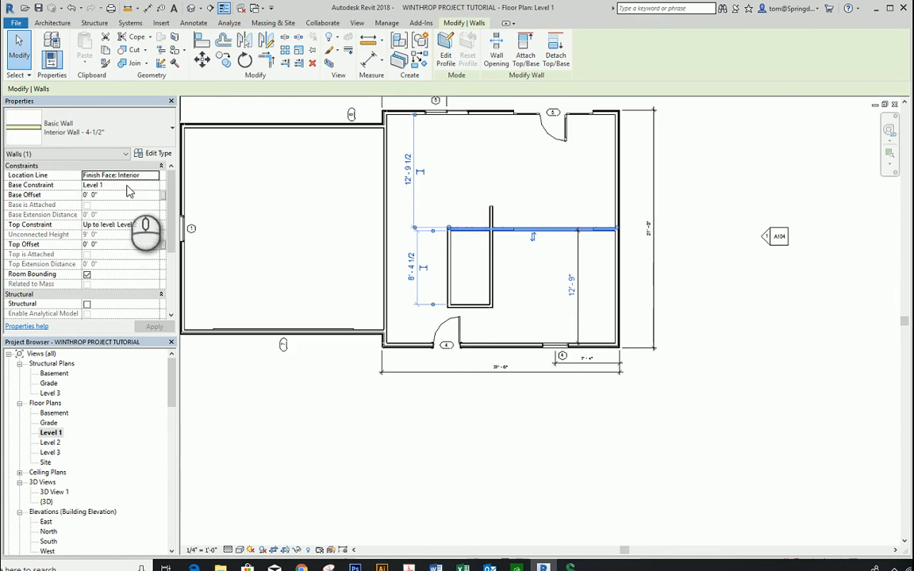
pyautogui.click(149, 227)
pyautogui.click(152, 225)
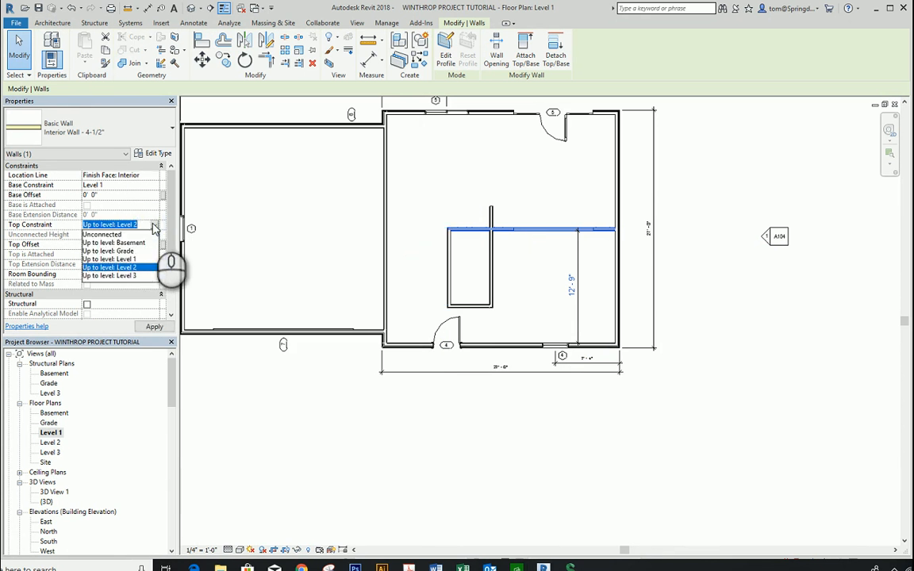
pyautogui.click(128, 235)
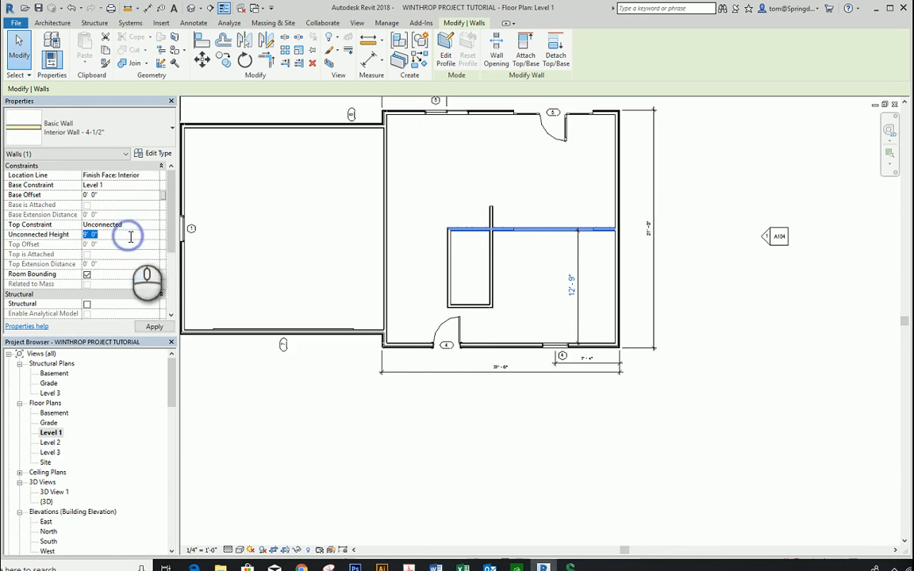
pyautogui.press('Return')
pyautogui.click(489, 193)
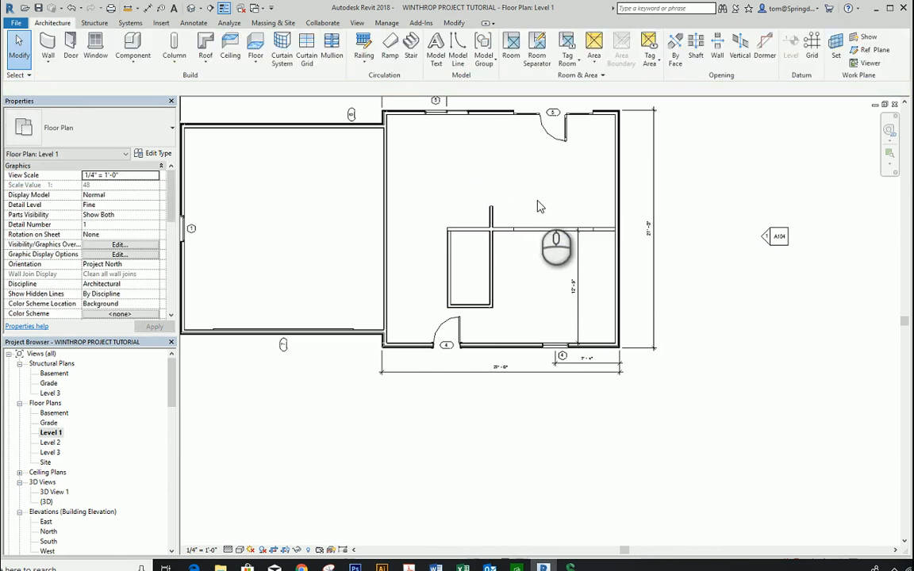
# Step: Open the default 3D view and set the top constraint of the opening in the middle partition to Unconnected
pyautogui.click(190, 8)
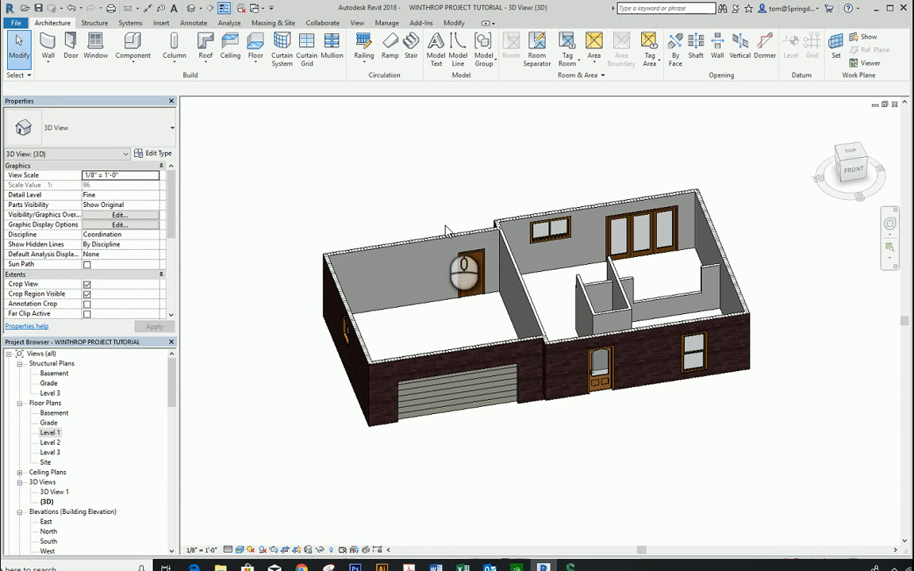
pyautogui.press('Tab')
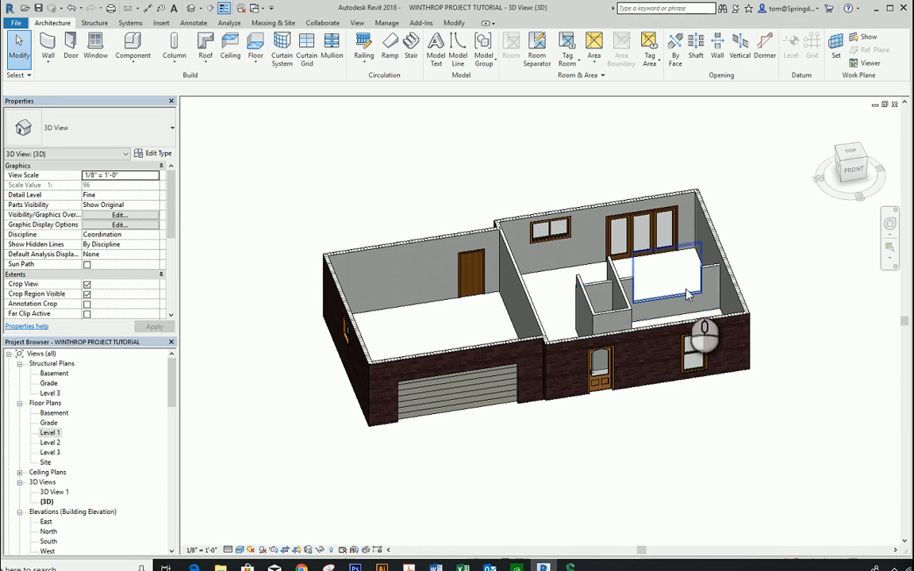
pyautogui.click(688, 295)
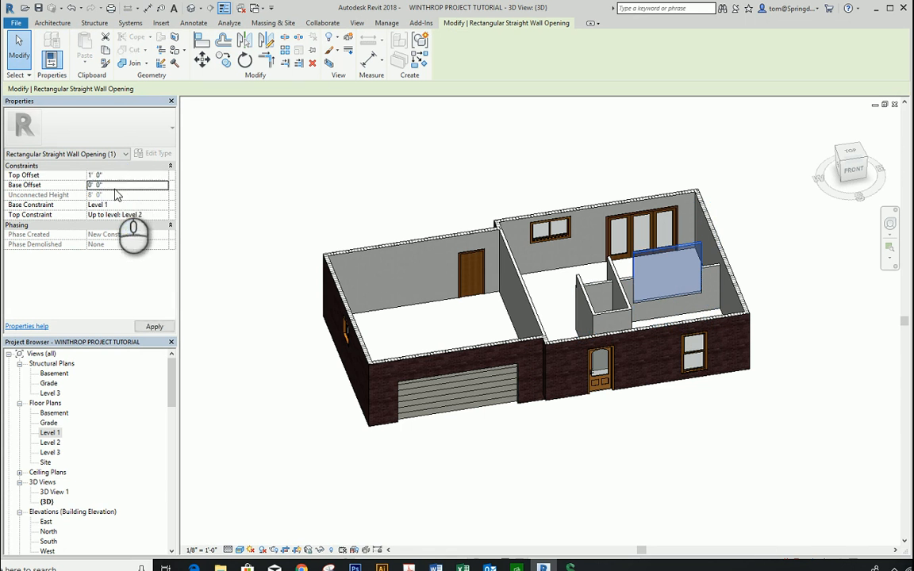
pyautogui.click(131, 204)
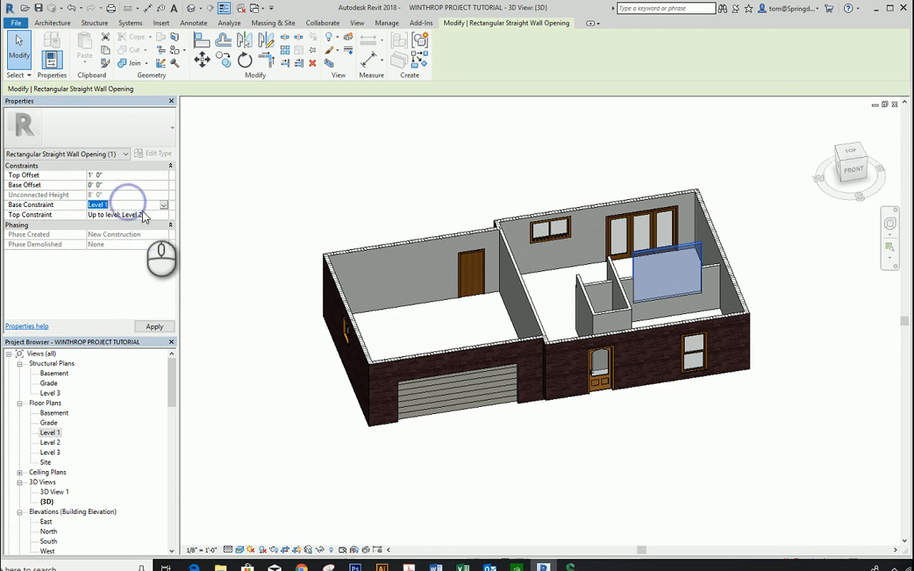
pyautogui.click(159, 215)
pyautogui.click(162, 215)
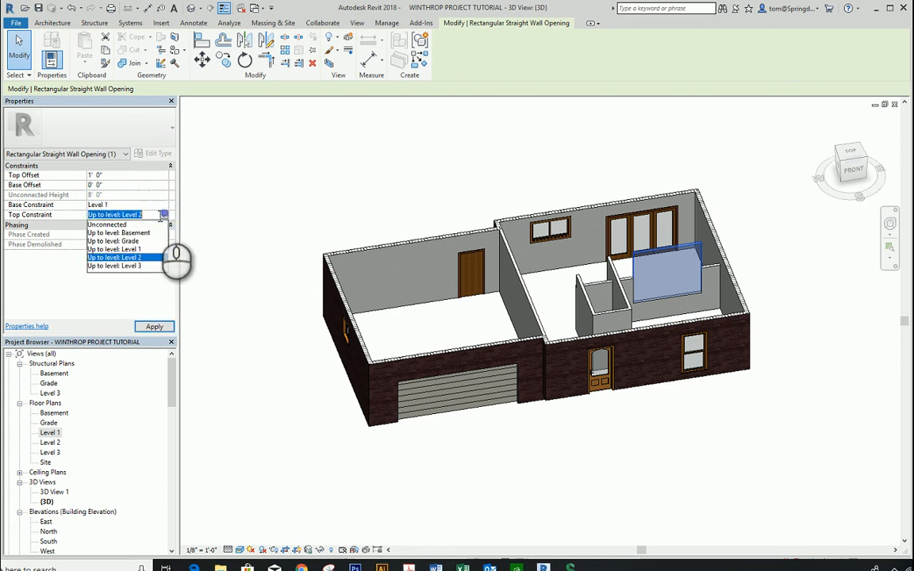
pyautogui.click(120, 225)
pyautogui.click(230, 181)
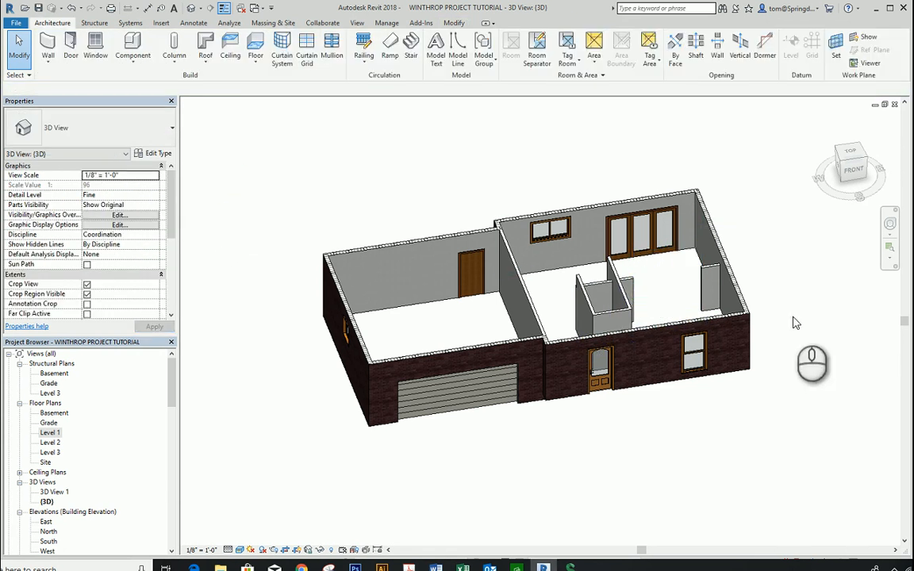
# Step: Lower the top edge of the middle partition's opening to a height of about 5' 3"
pyautogui.click(680, 314)
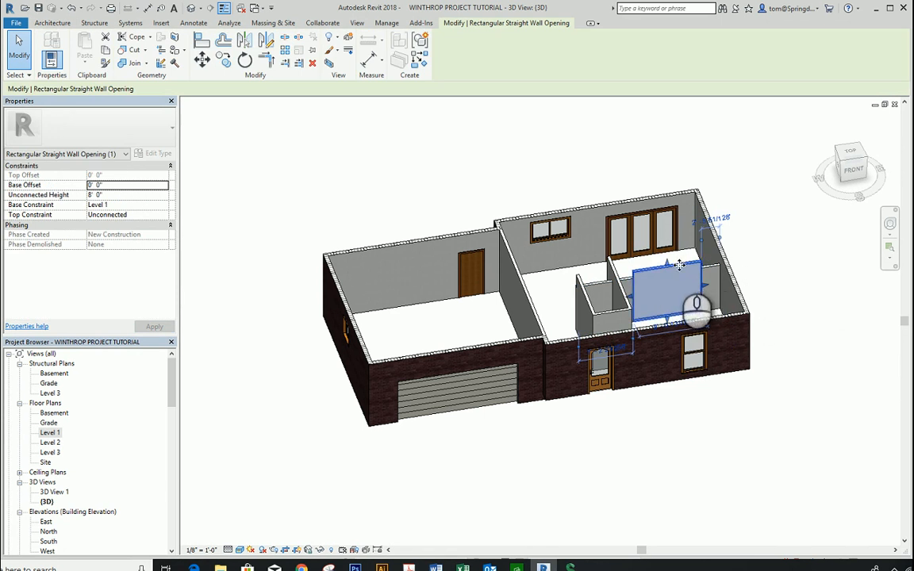
pyautogui.moveTo(668, 265); pyautogui.dragTo(668, 284)
pyautogui.click(764, 248)
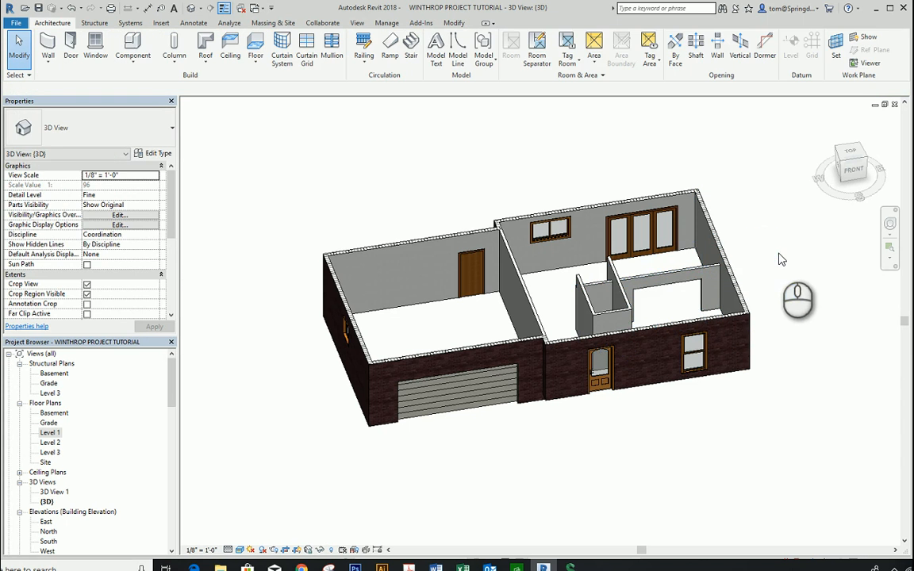
# Step: Set the middle partition's top constraint to Up to level: Level 2
pyautogui.scroll(4, 679, 292)
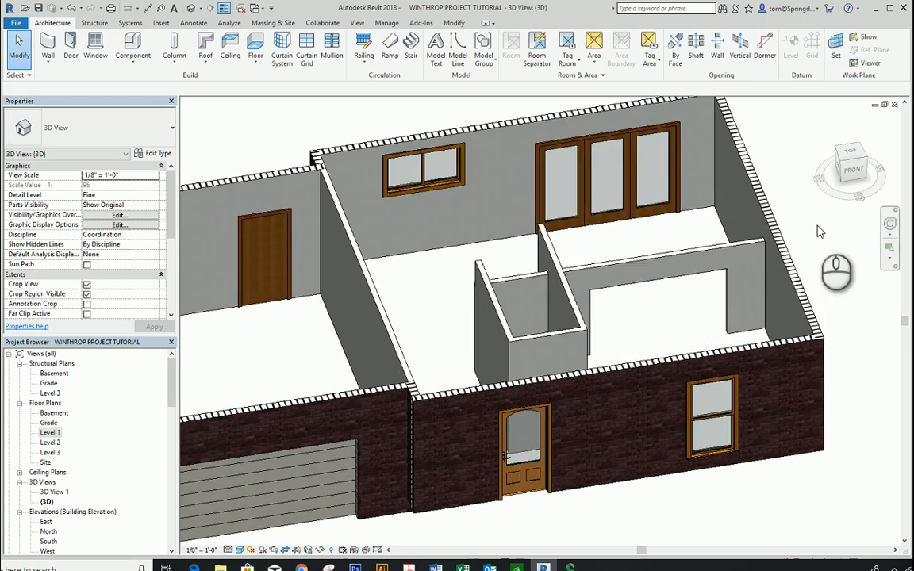
pyautogui.scroll(-3, 421, 176)
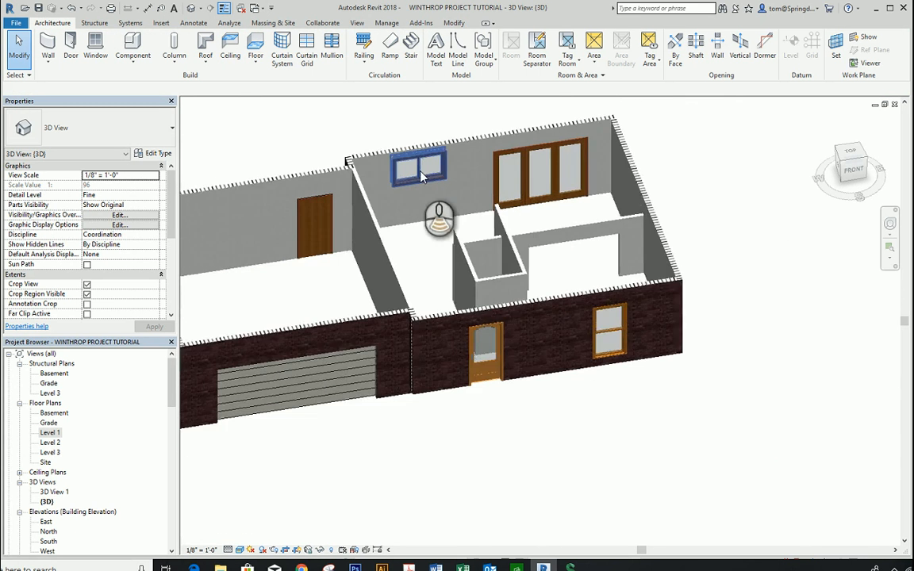
pyautogui.scroll(-2, 422, 176)
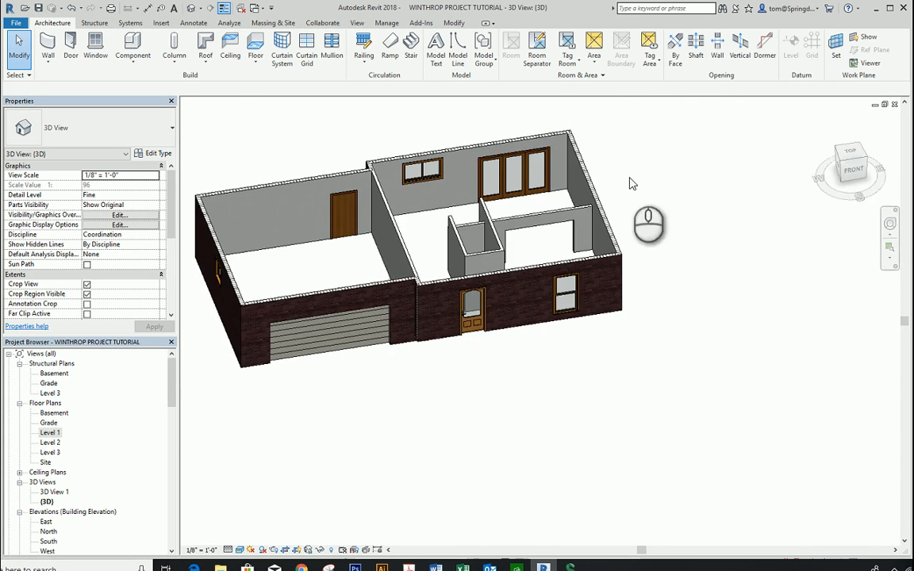
pyautogui.scroll(3, 521, 257)
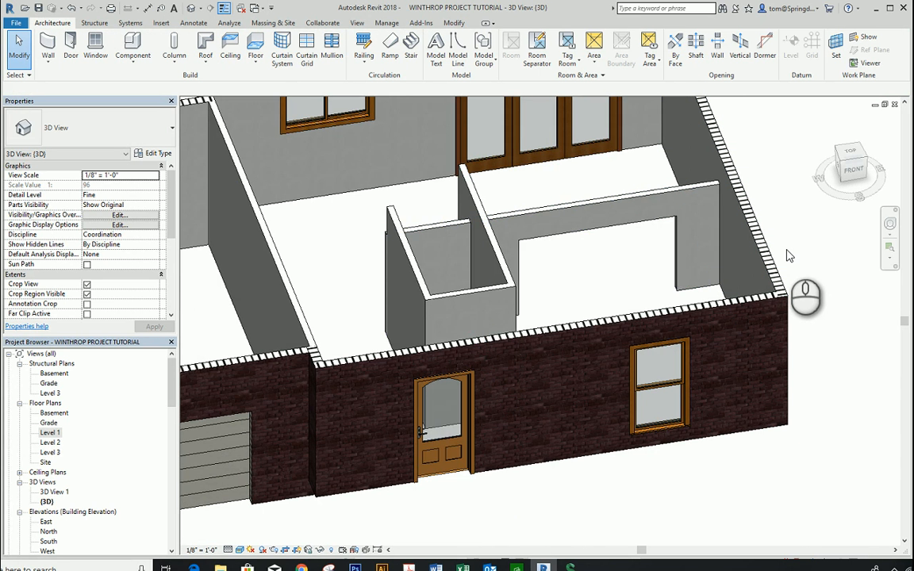
pyautogui.scroll(-2, 788, 255)
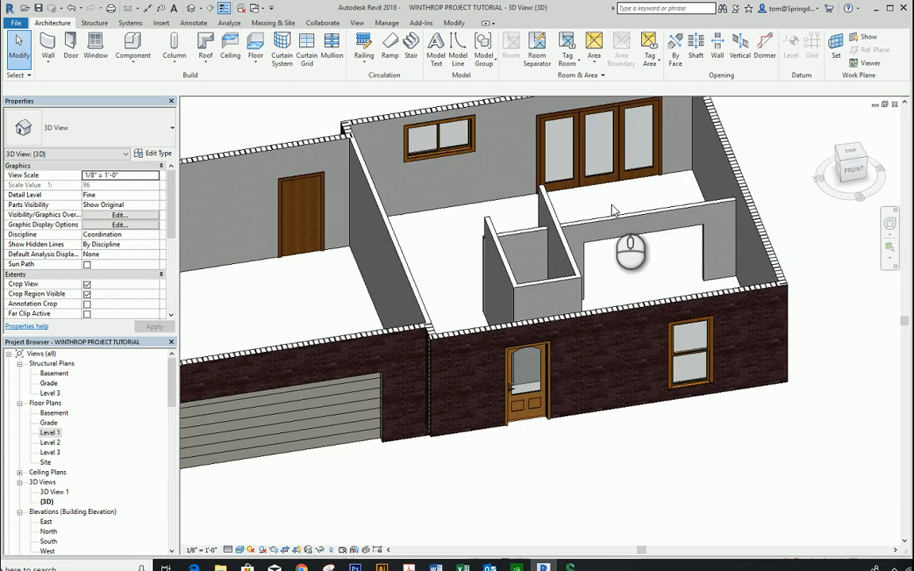
pyautogui.click(591, 224)
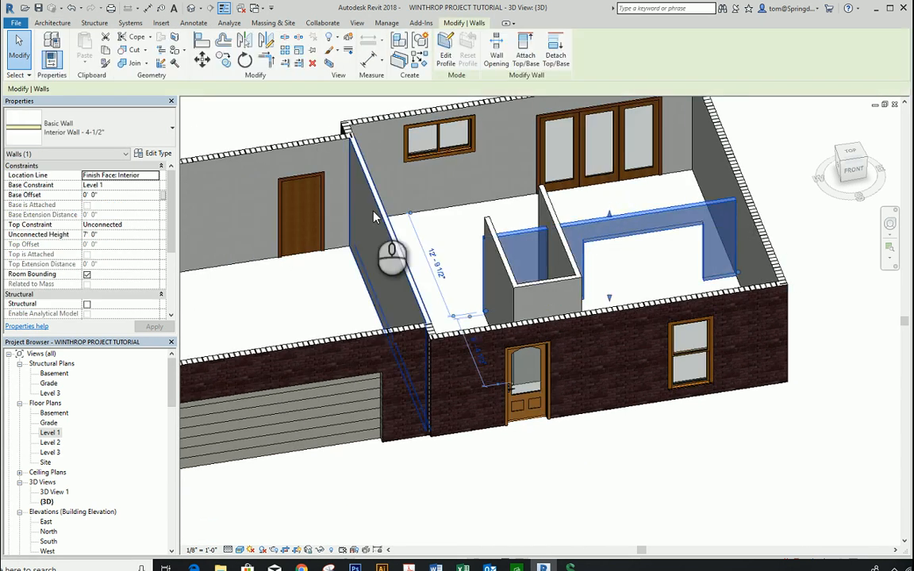
pyautogui.click(139, 224)
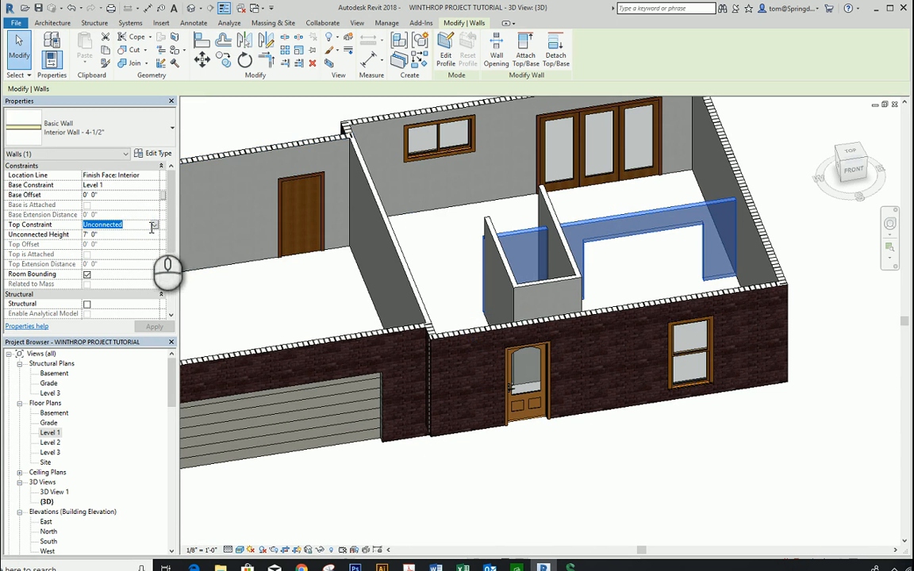
pyautogui.click(154, 226)
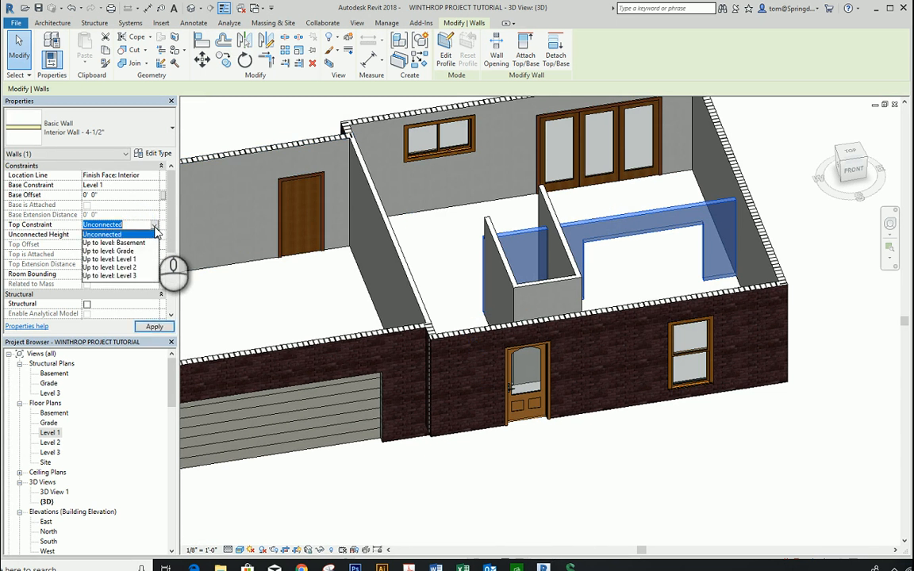
pyautogui.click(135, 270)
pyautogui.click(764, 167)
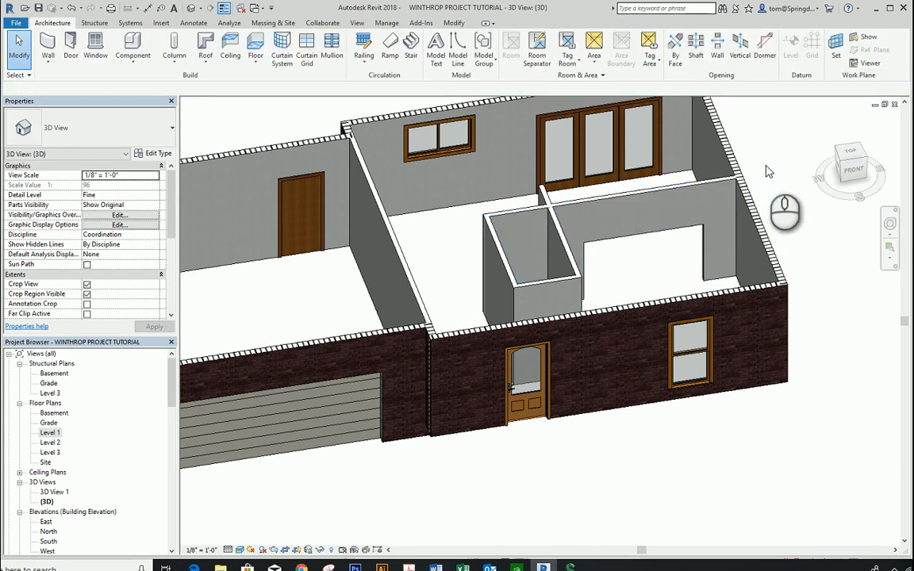
# Step: Raise the top edge of the middle partition's opening to about 8' 0" and fine-tune it slightly downward
pyautogui.click(655, 228)
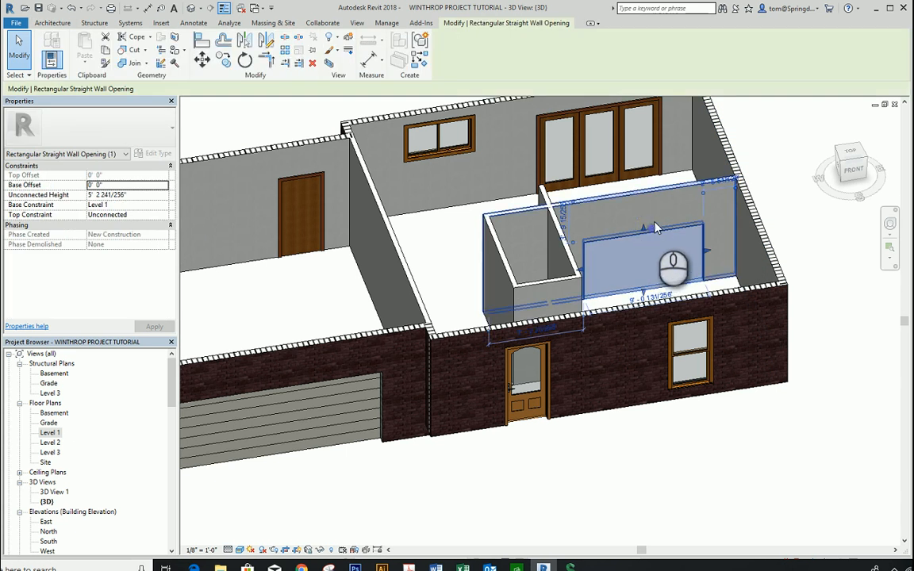
pyautogui.moveTo(644, 232); pyautogui.dragTo(647, 211)
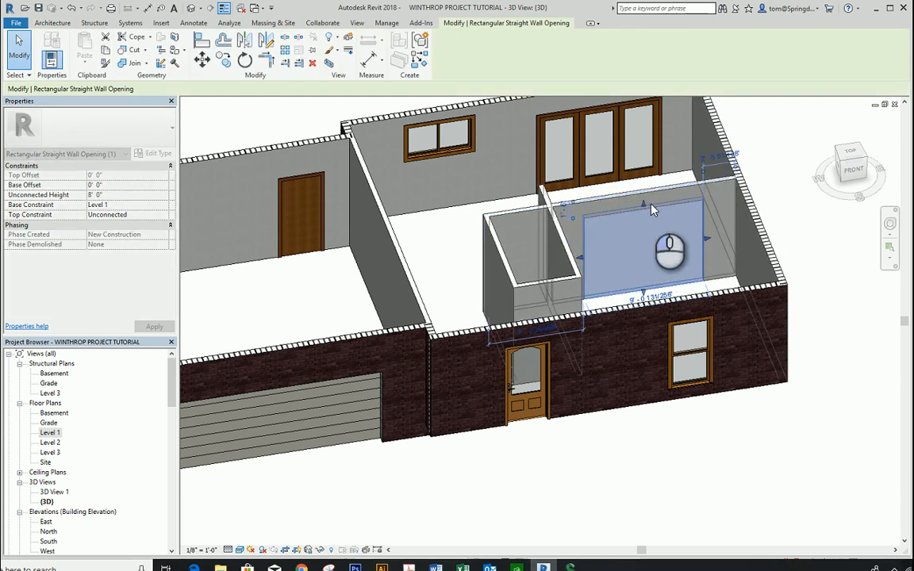
pyautogui.click(767, 176)
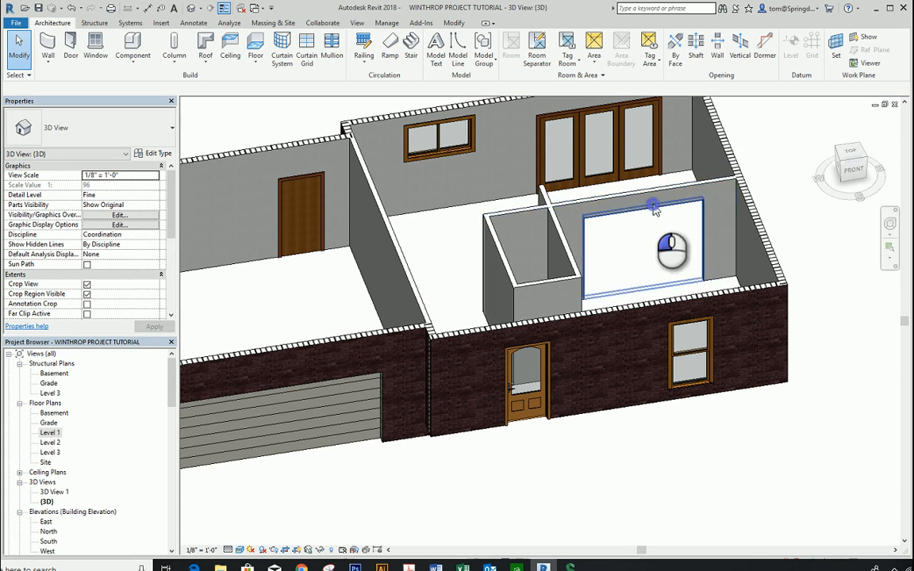
pyautogui.click(654, 209)
pyautogui.moveTo(645, 206); pyautogui.dragTo(645, 212)
pyautogui.click(767, 185)
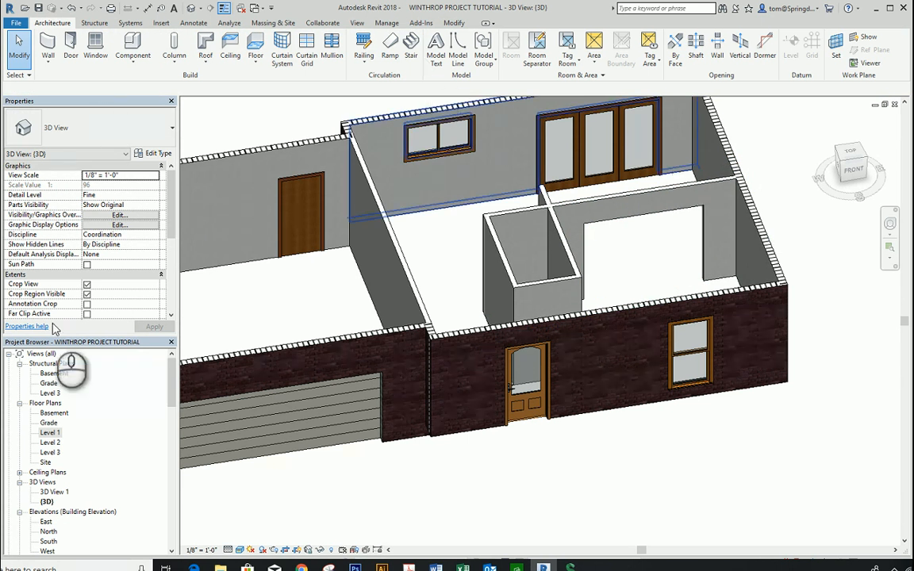
# Step: From the Level 1 floor plan, place a perspective camera in the rear room, 5' 6" above Level 1, aimed diagonally through the opening
pyautogui.doubleClick(48, 432)
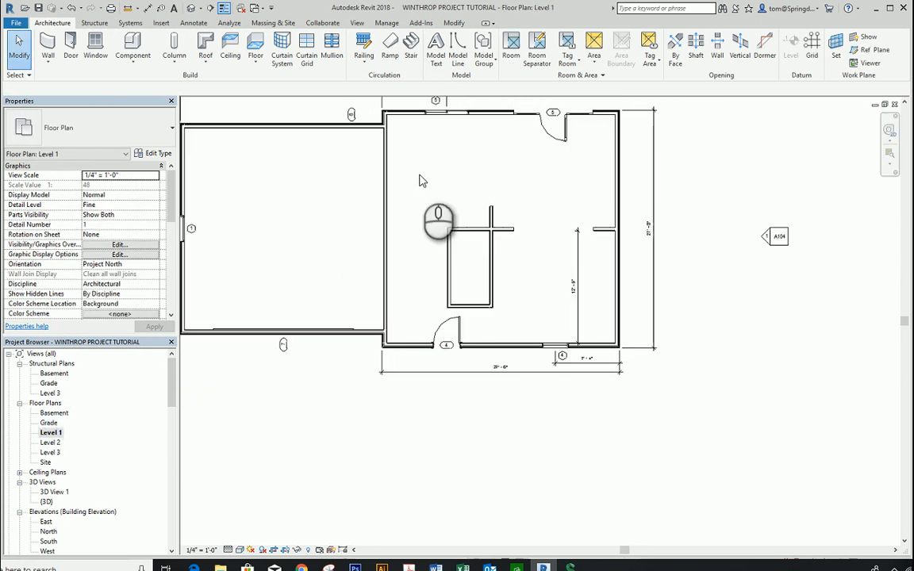
pyautogui.click(193, 8)
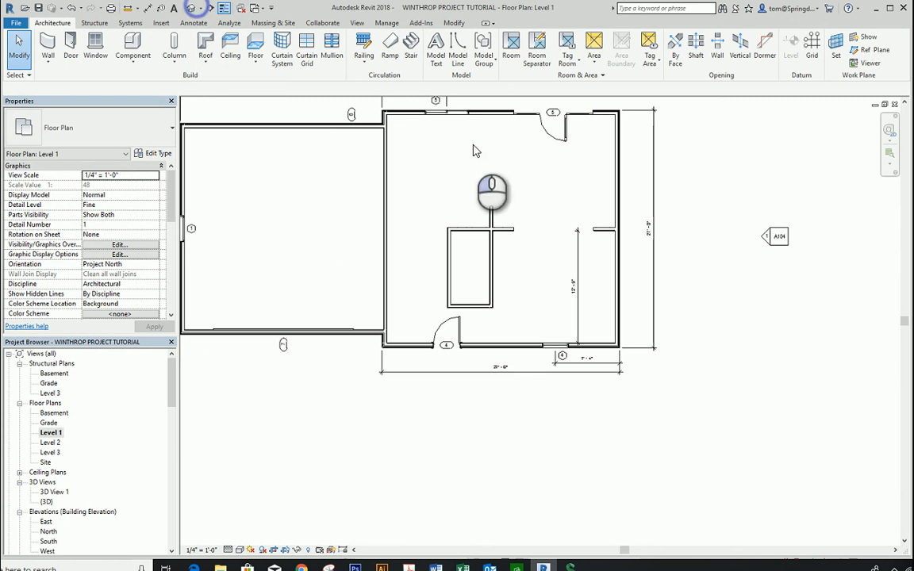
pyautogui.click(201, 8)
pyautogui.click(208, 35)
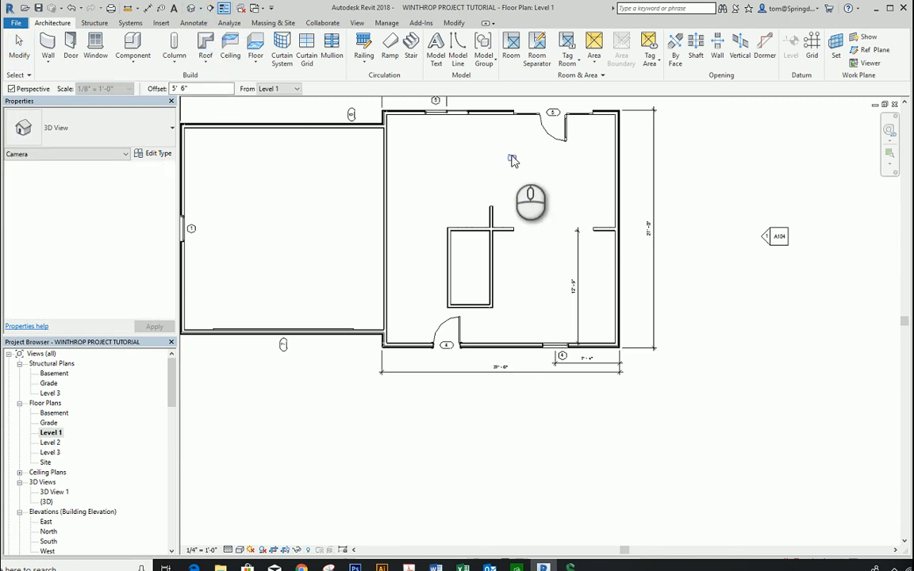
pyautogui.click(486, 131)
pyautogui.click(585, 270)
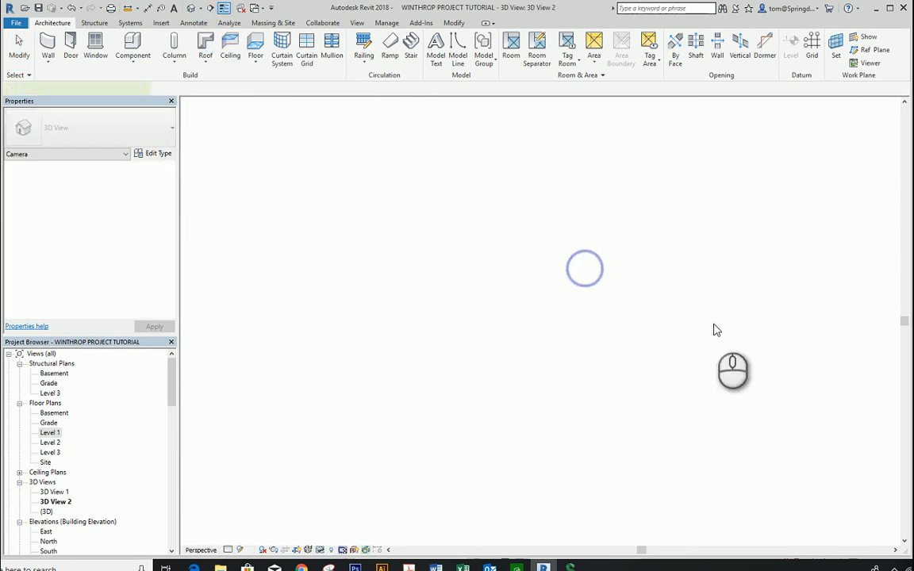
# Step: Extend the new camera view's crop region at its bottom and left edges, and switch its visual style to filled, coloured surfaces
pyautogui.scroll(-1, 782, 380)
pyautogui.scroll(-1, 698, 416)
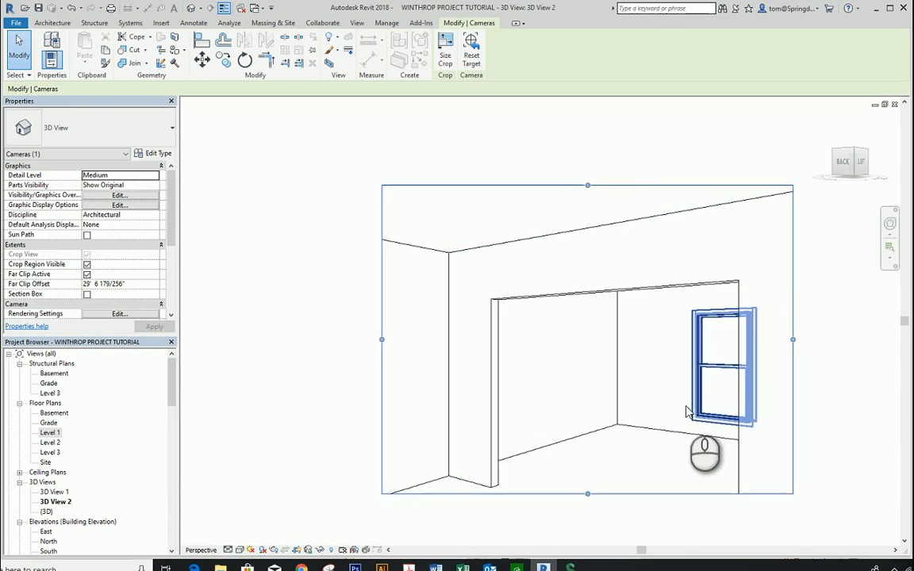
pyautogui.moveTo(685, 406); pyautogui.dragTo(695, 330, button='middle')
pyautogui.moveTo(599, 415); pyautogui.dragTo(599, 486)
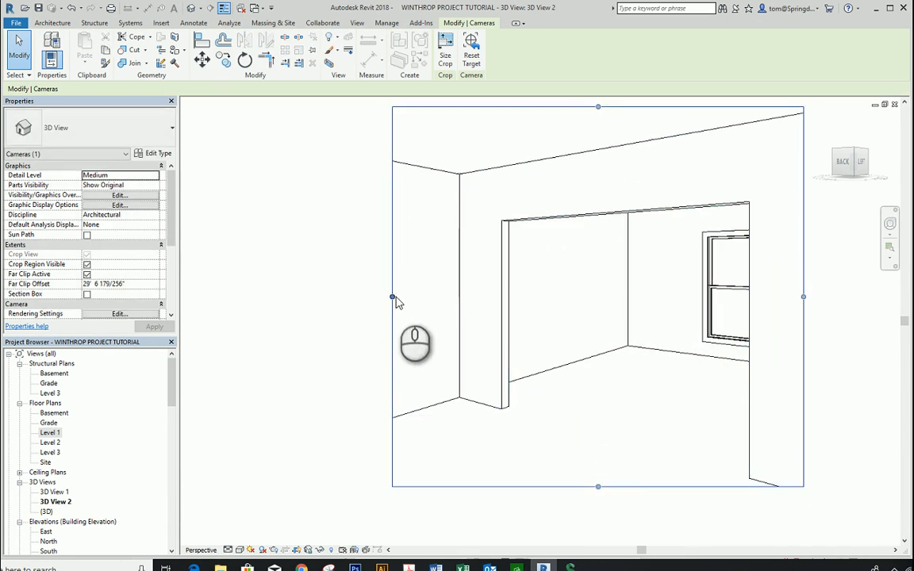
pyautogui.moveTo(392, 296); pyautogui.dragTo(336, 296)
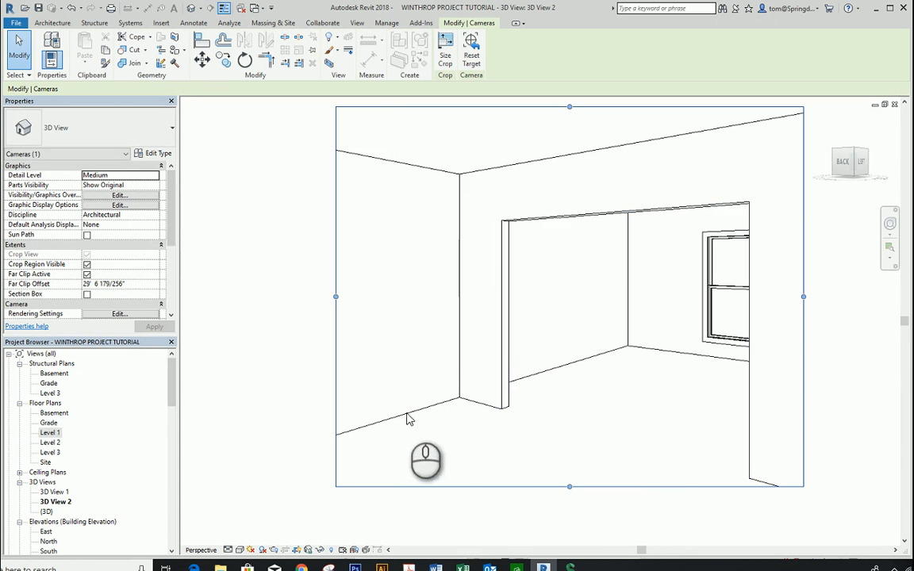
pyautogui.click(241, 549)
pyautogui.click(259, 528)
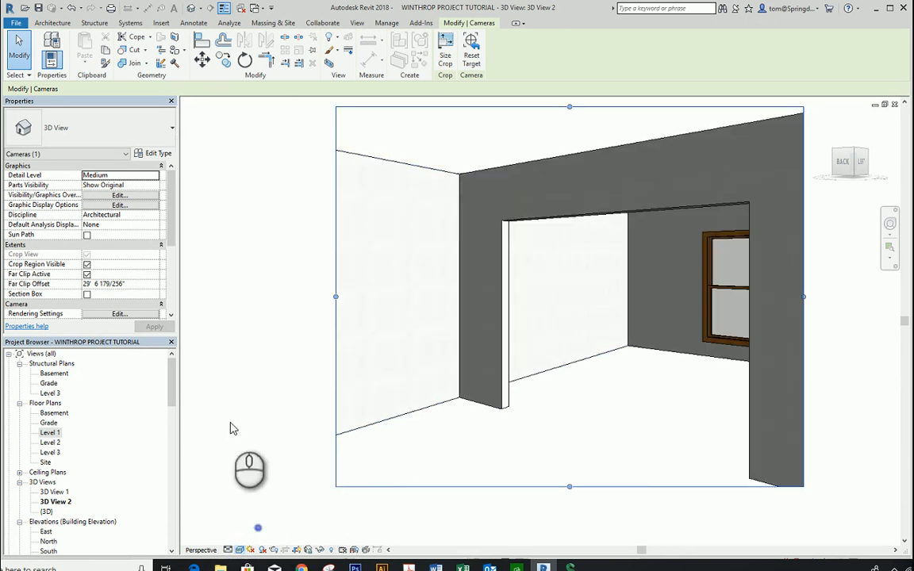
# Step: Start an architectural floor on the Level 1 floor plan with the type Wood Truss Joist 12" - Carpet Finish
pyautogui.click(230, 423)
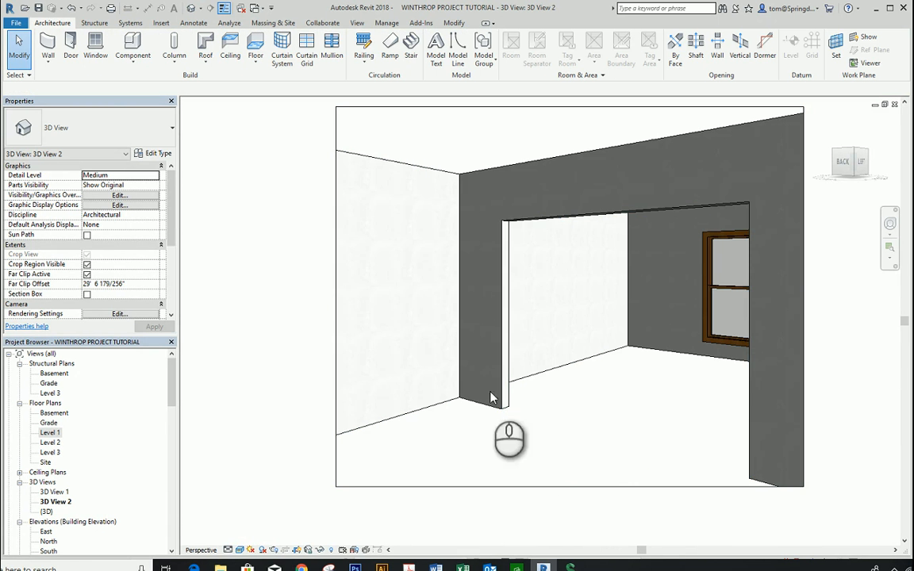
pyautogui.click(183, 178)
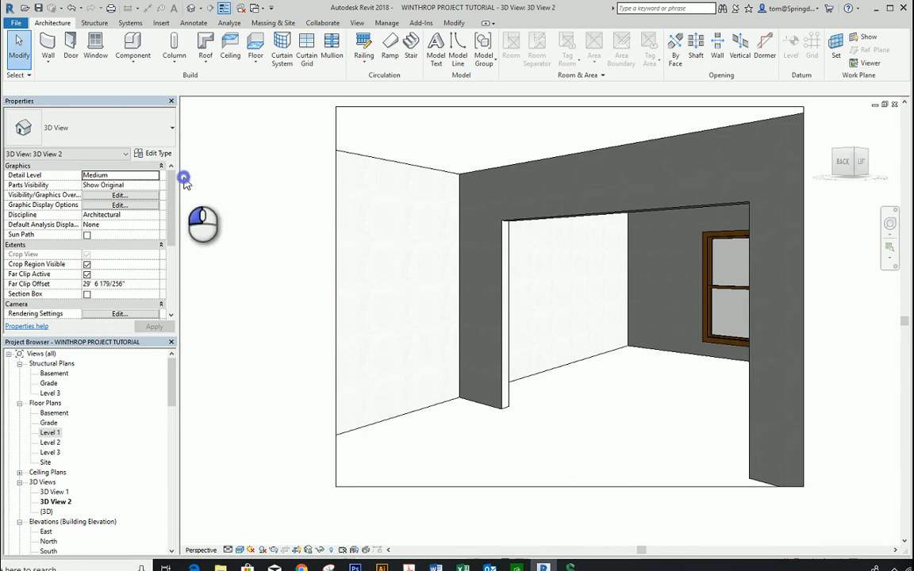
pyautogui.doubleClick(50, 434)
pyautogui.scroll(-2, 623, 389)
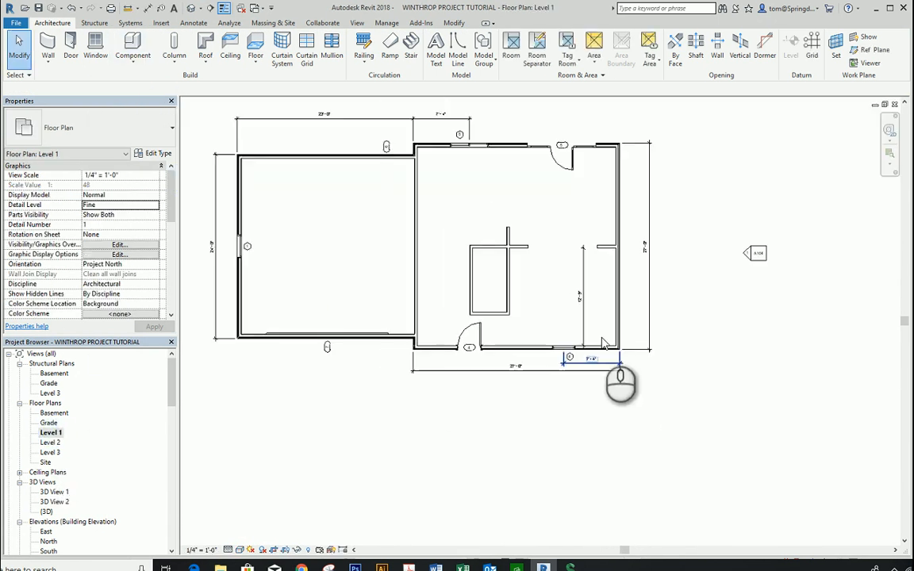
pyautogui.moveTo(553, 308); pyautogui.dragTo(545, 367, button='middle')
pyautogui.scroll(1, 447, 253)
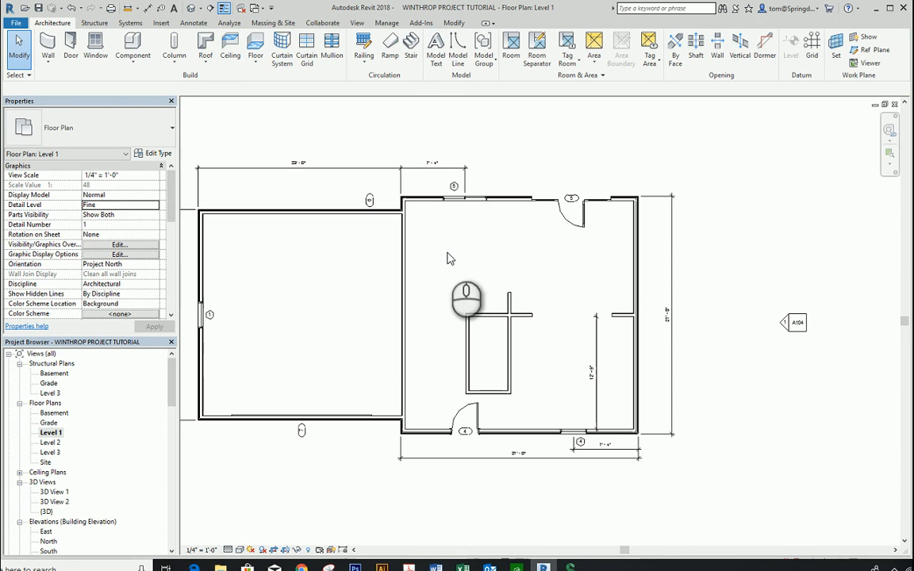
pyautogui.click(256, 62)
pyautogui.click(278, 79)
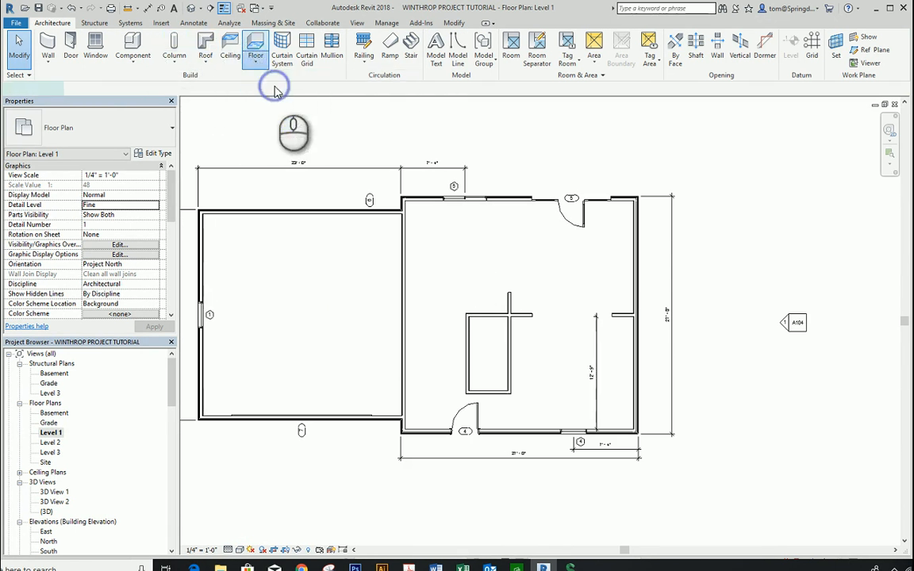
pyautogui.click(172, 130)
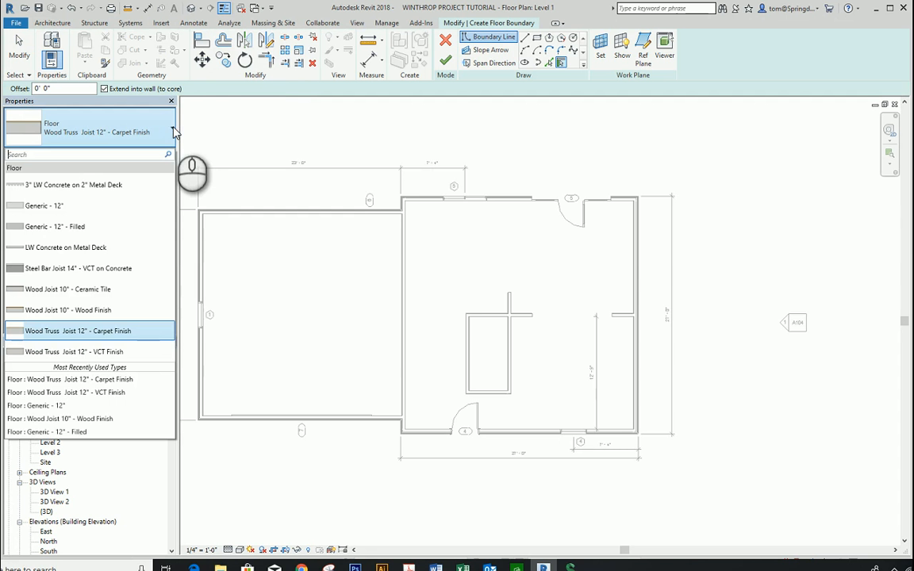
pyautogui.click(76, 331)
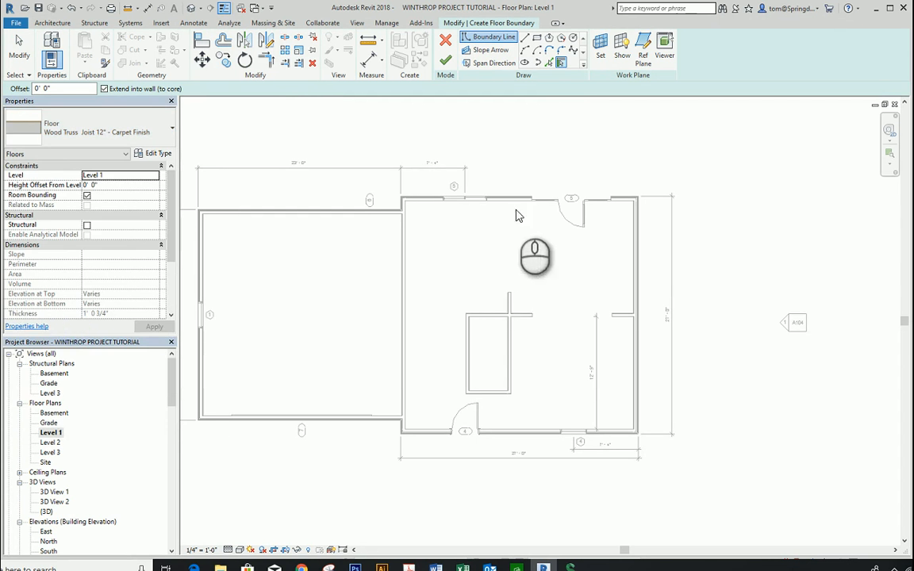
# Step: Sketch a rectangular floor boundary of 25' 11" by 25' 11" along the main house's exterior walls and finish the floor
pyautogui.click(538, 38)
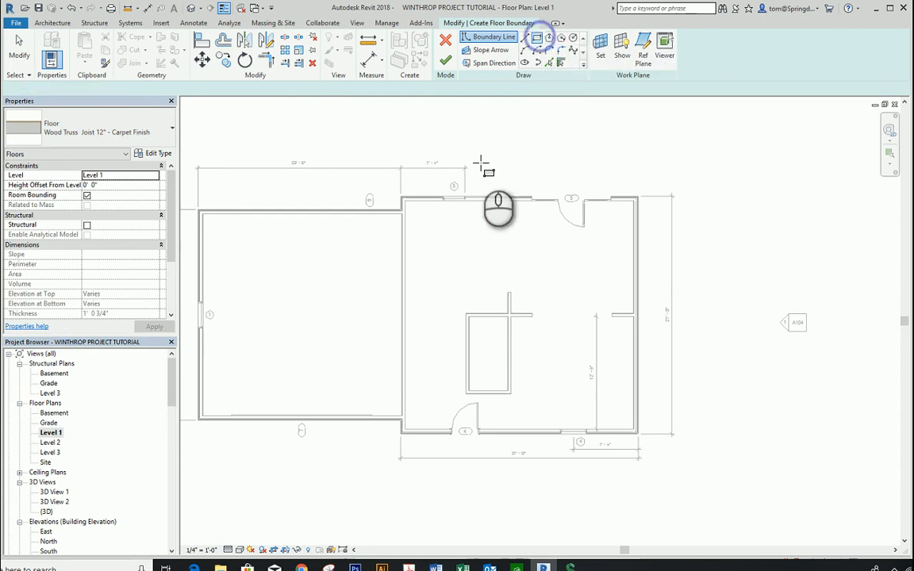
pyautogui.click(405, 200)
pyautogui.click(634, 429)
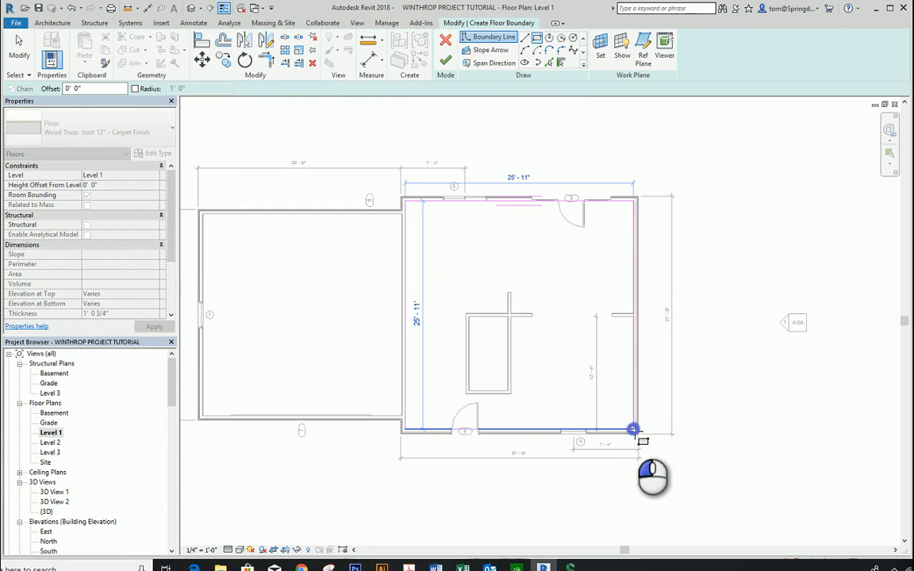
pyautogui.press('Escape')
pyautogui.click(446, 61)
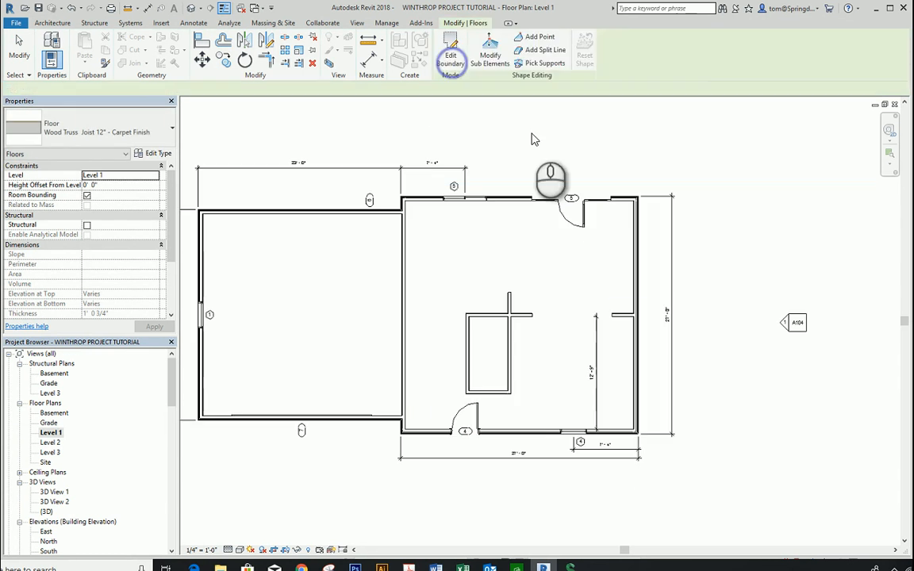
pyautogui.click(533, 139)
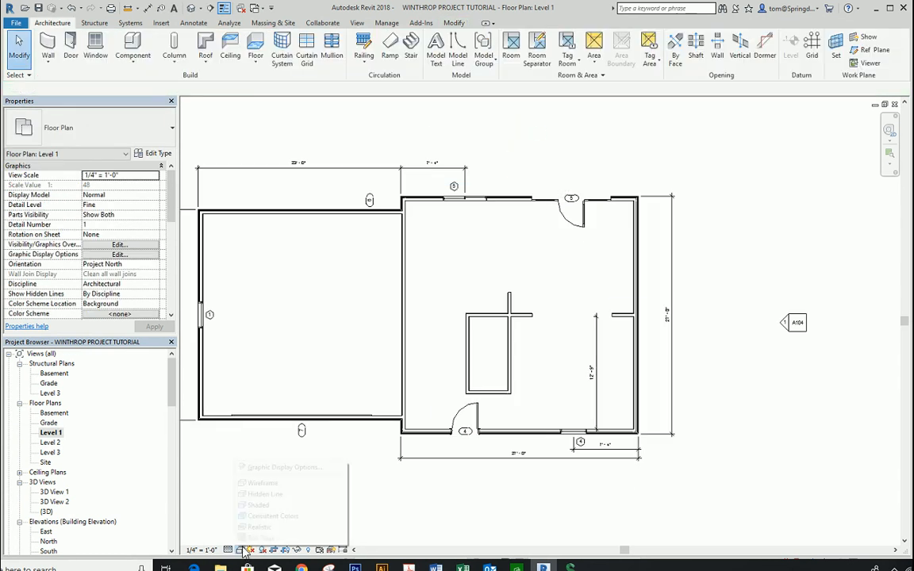
# Step: Try the Consistent Colors and Realistic visual styles on the Level 1 plan, returning to Consistent Colors
pyautogui.click(259, 517)
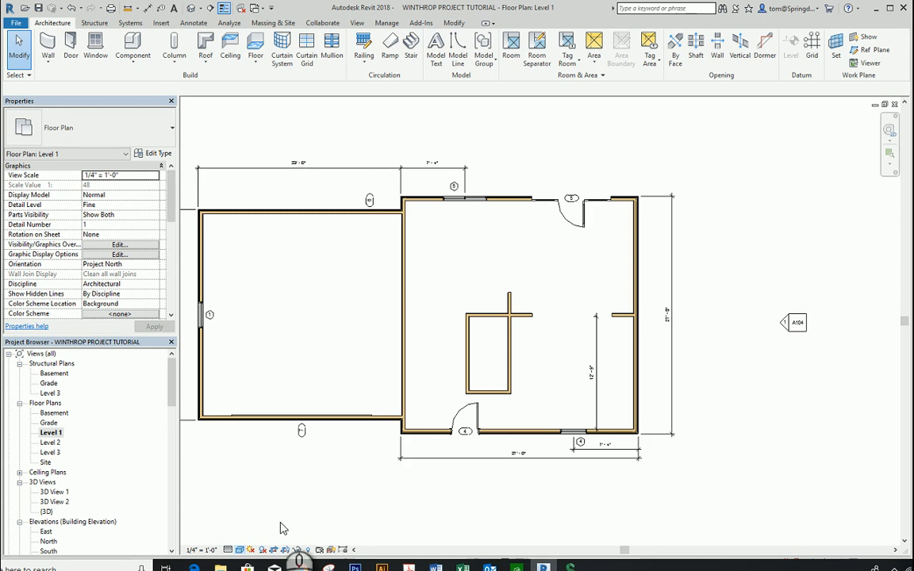
pyautogui.click(240, 551)
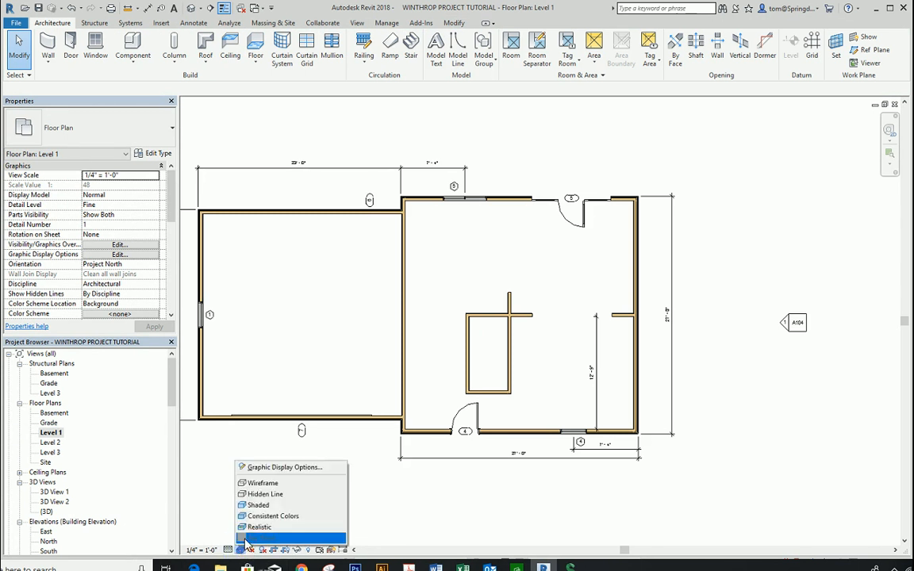
pyautogui.click(255, 527)
pyautogui.click(241, 551)
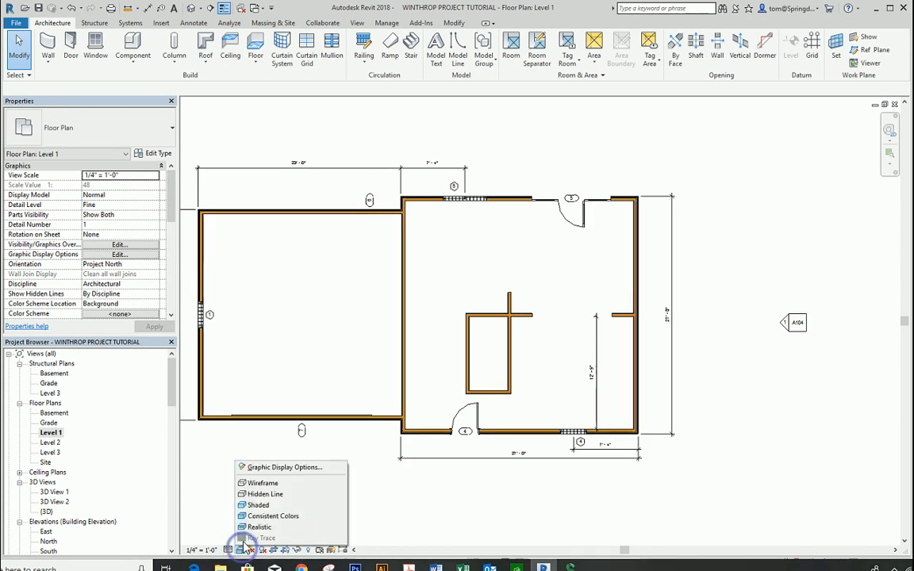
pyautogui.click(264, 515)
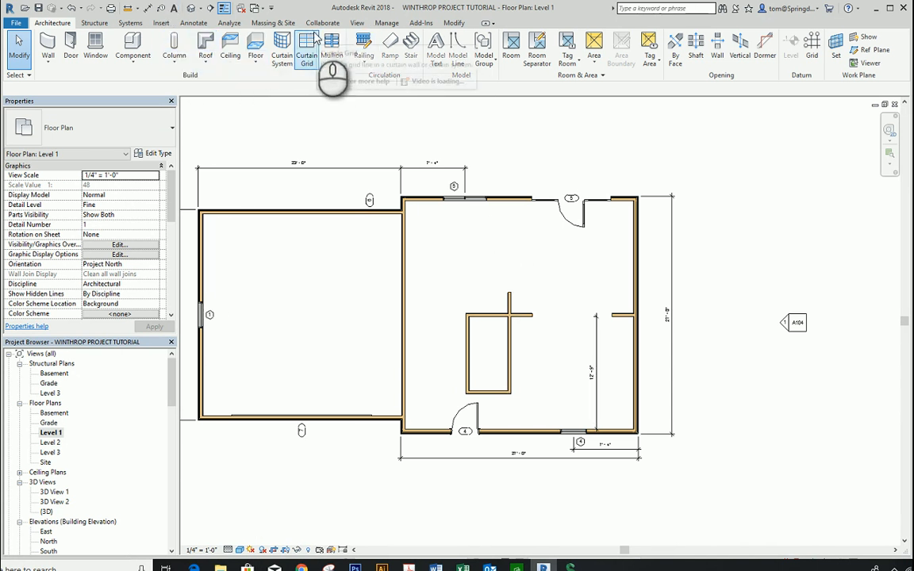
# Step: Turn on the visibility of the Floors category in the Level 1 plan and set the plan's visual style to Realistic
pyautogui.click(359, 23)
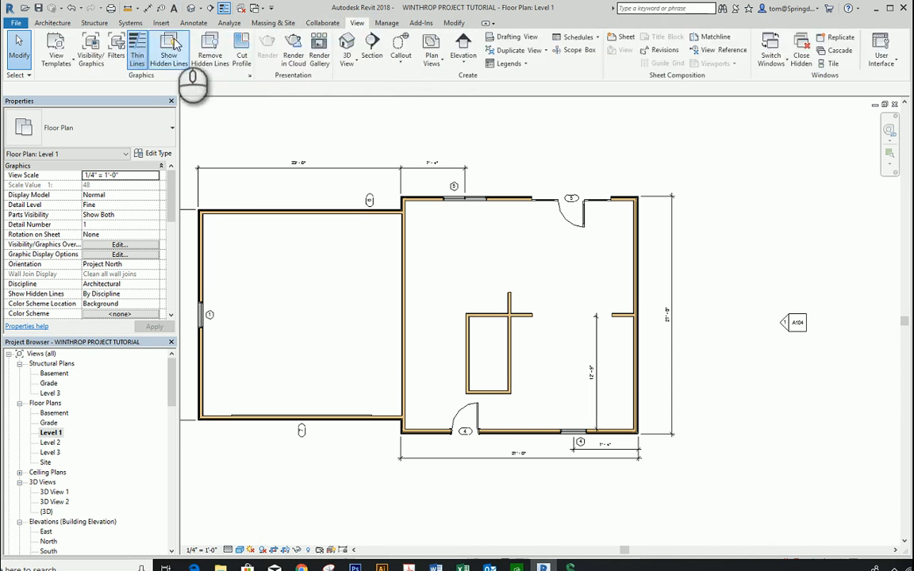
pyautogui.click(92, 51)
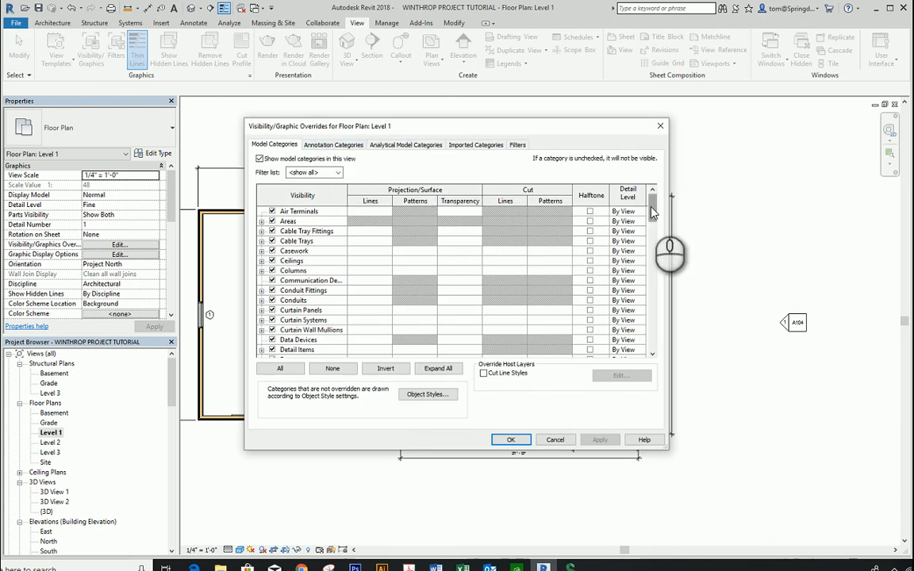
pyautogui.moveTo(653, 213); pyautogui.dragTo(652, 248)
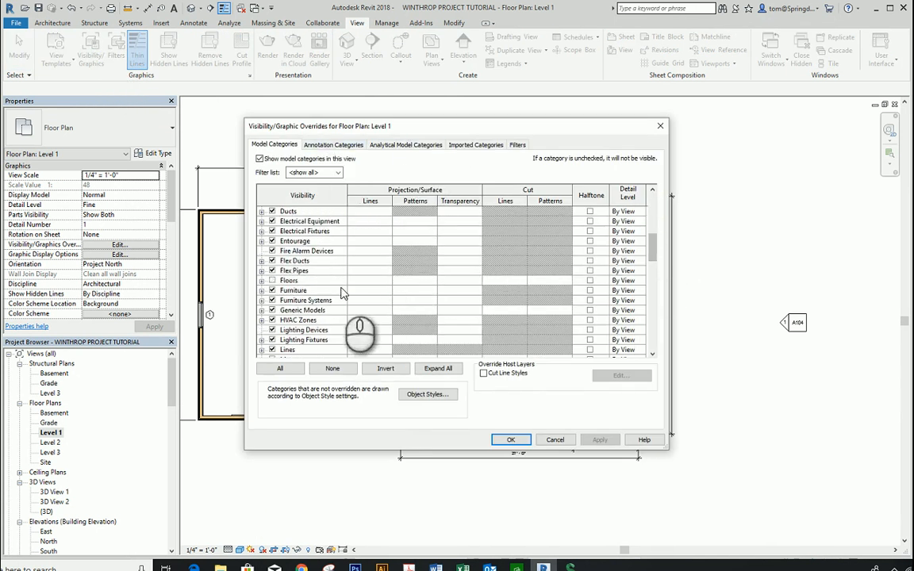
pyautogui.click(272, 280)
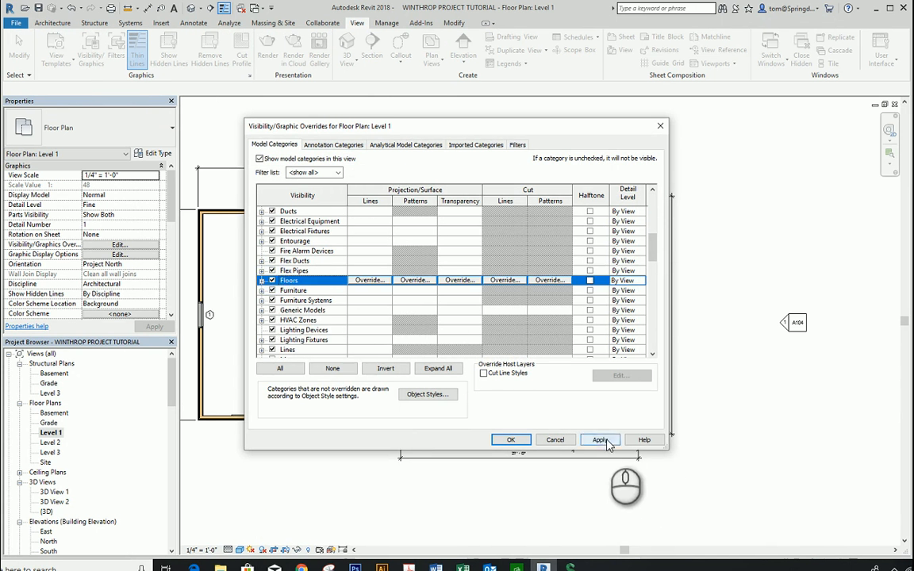
pyautogui.click(600, 440)
pyautogui.click(514, 440)
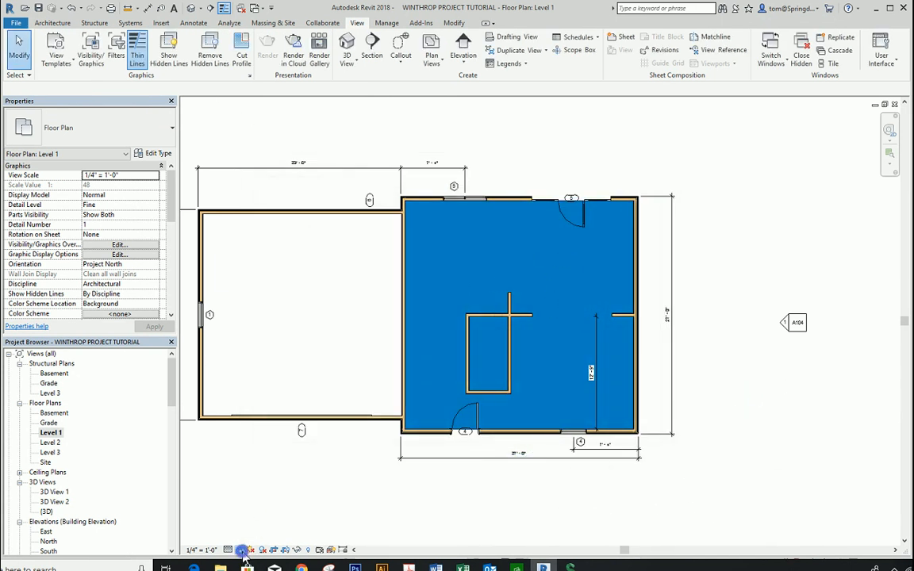
pyautogui.click(242, 551)
pyautogui.click(256, 528)
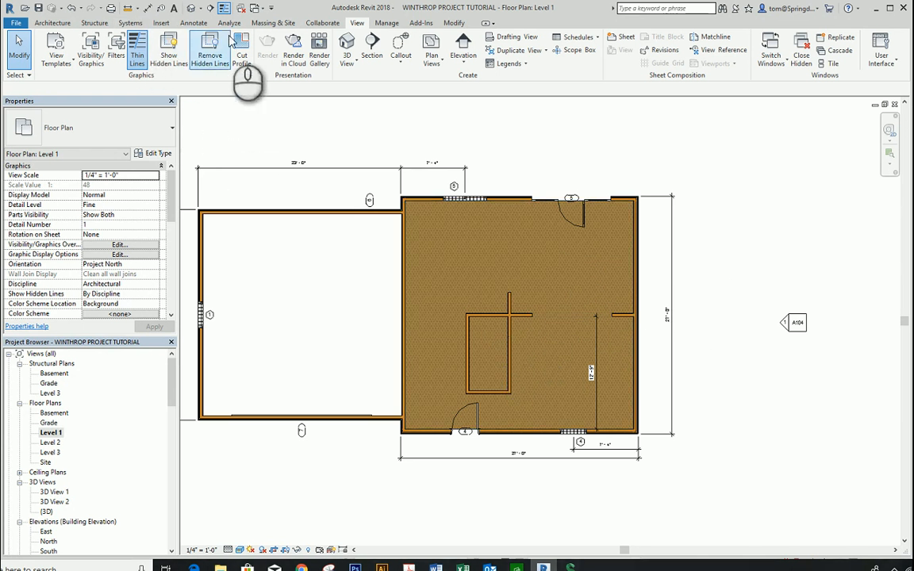
# Step: Place another camera in the rear room of the Level 1 plan, aimed diagonally through the middle partition's opening
pyautogui.click(203, 9)
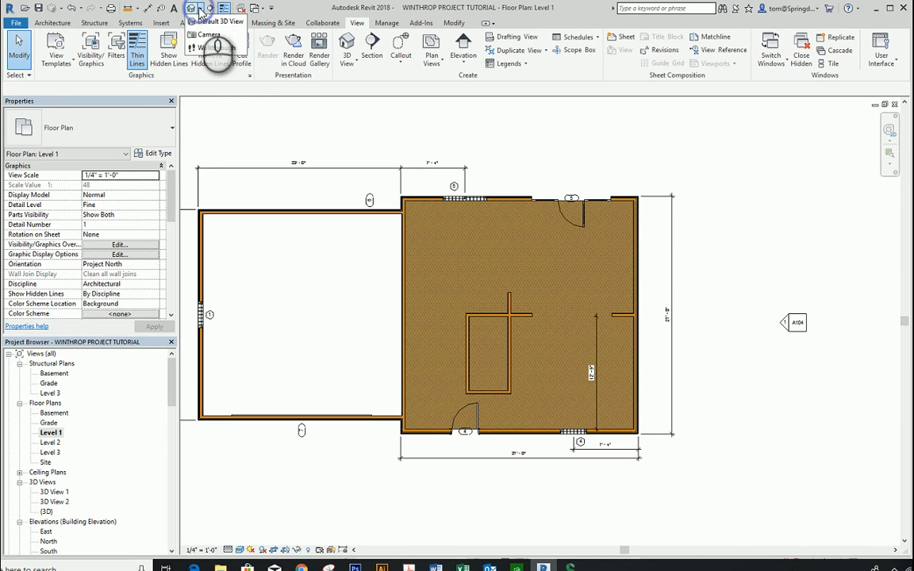
pyautogui.click(515, 227)
pyautogui.click(590, 365)
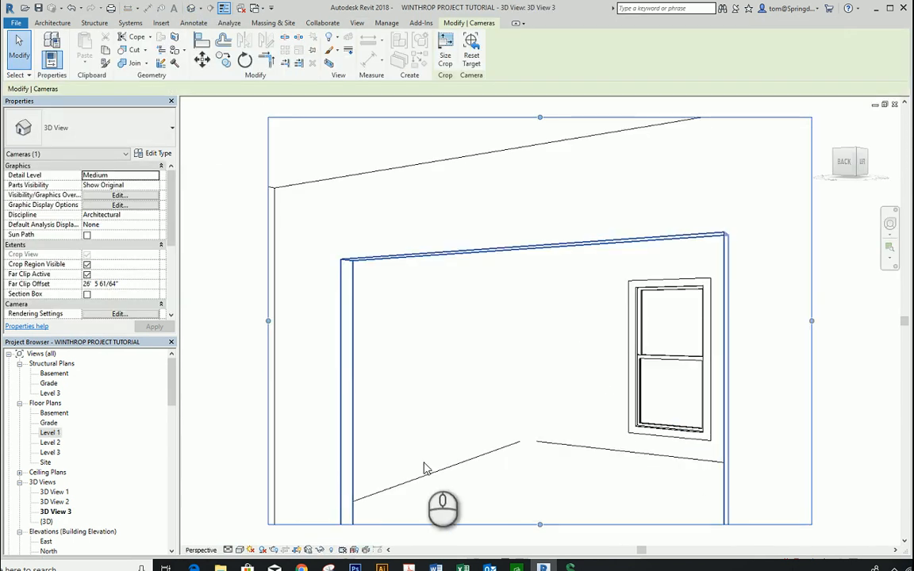
# Step: Extend the new camera view's crop region at its bottom and both side edges, and set its visual style to Realistic
pyautogui.moveTo(517, 418); pyautogui.dragTo(514, 288, button='middle')
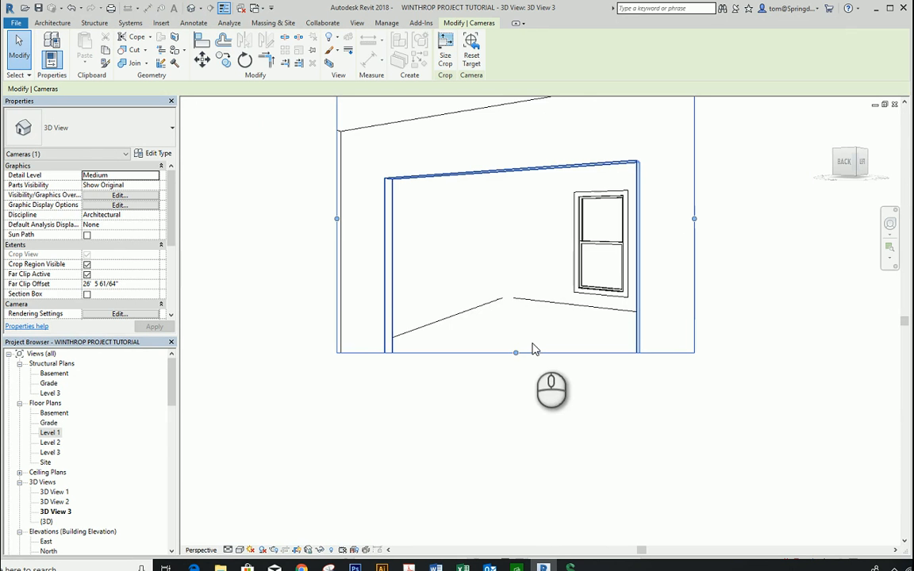
pyautogui.moveTo(514, 354); pyautogui.dragTo(516, 473)
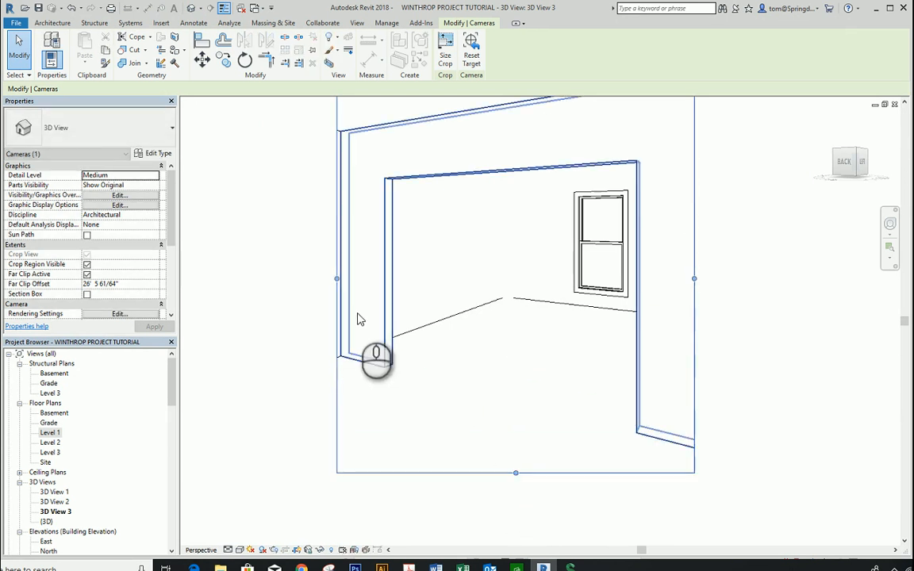
pyautogui.moveTo(336, 278); pyautogui.dragTo(232, 279)
pyautogui.moveTo(697, 289); pyautogui.dragTo(795, 318)
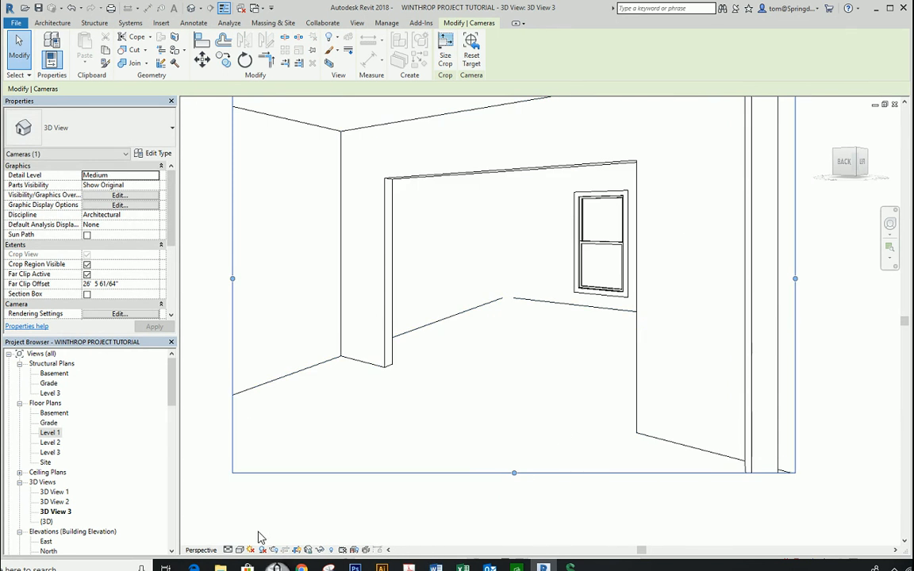
pyautogui.click(241, 550)
pyautogui.click(246, 526)
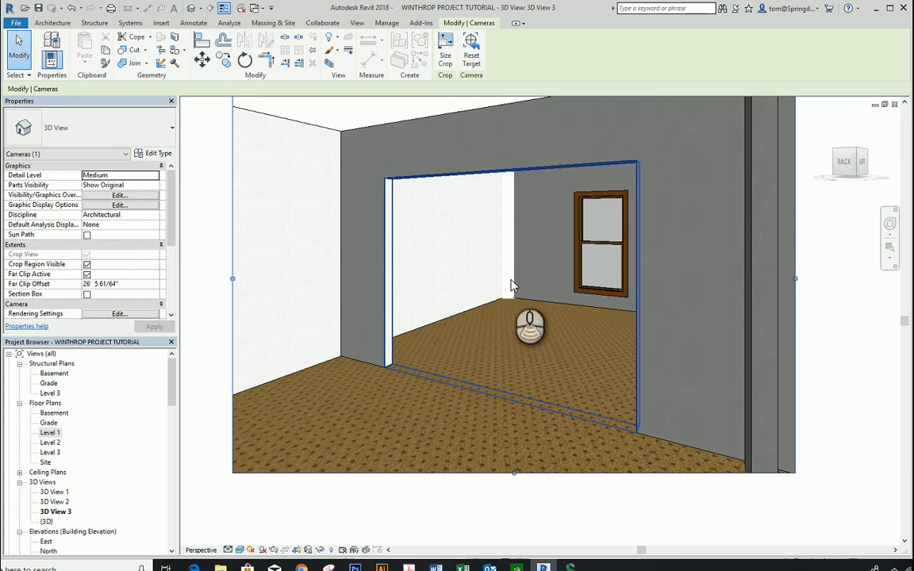
# Step: Turn the camera view toward the window wall to examine the carpeted floor beyond the opening
pyautogui.keyDown('shift'); pyautogui.moveTo(508, 317); pyautogui.dragTo(550, 336, button='middle'); pyautogui.keyUp('shift')
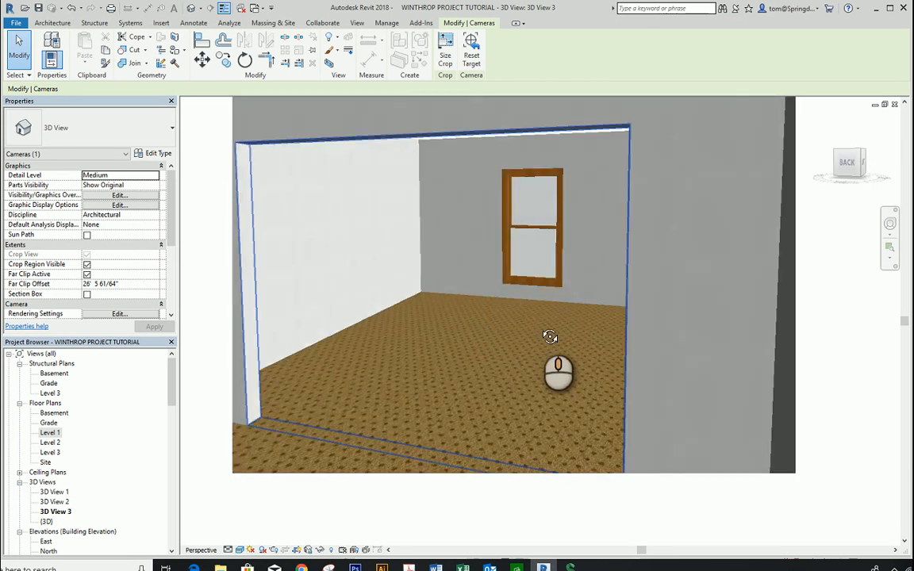
pyautogui.scroll(-3, 481, 315)
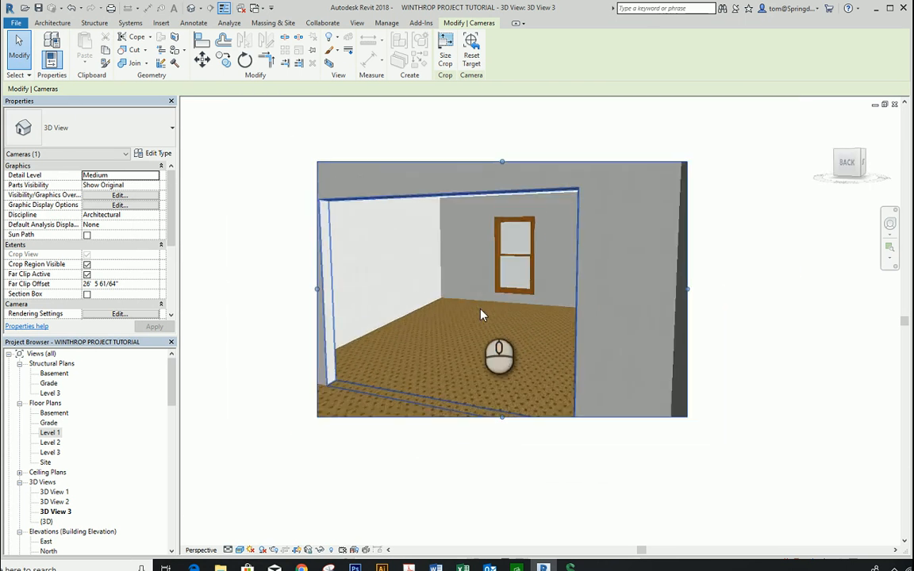
pyautogui.scroll(-1, 481, 315)
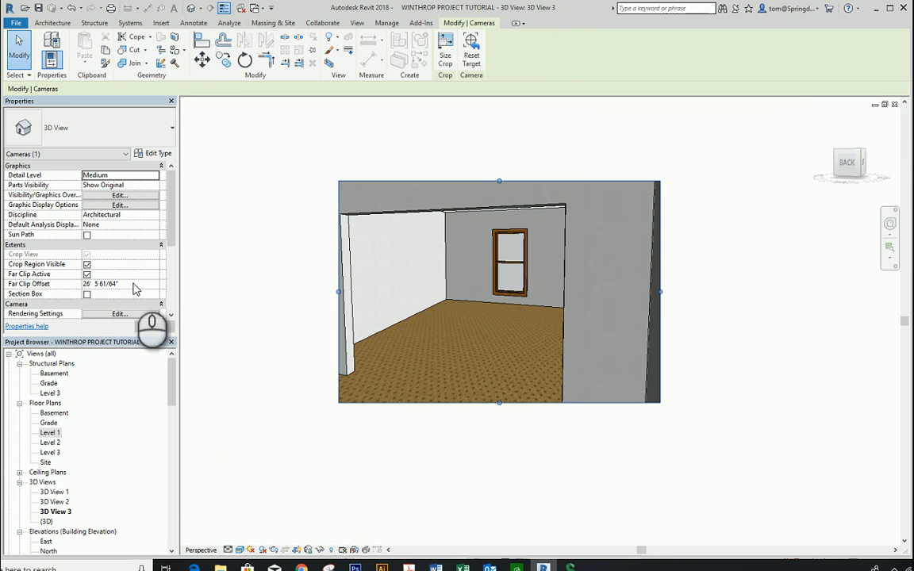
# Step: Return to the Level 1 floor plan and set its visual style to Consistent Colors
pyautogui.doubleClick(50, 433)
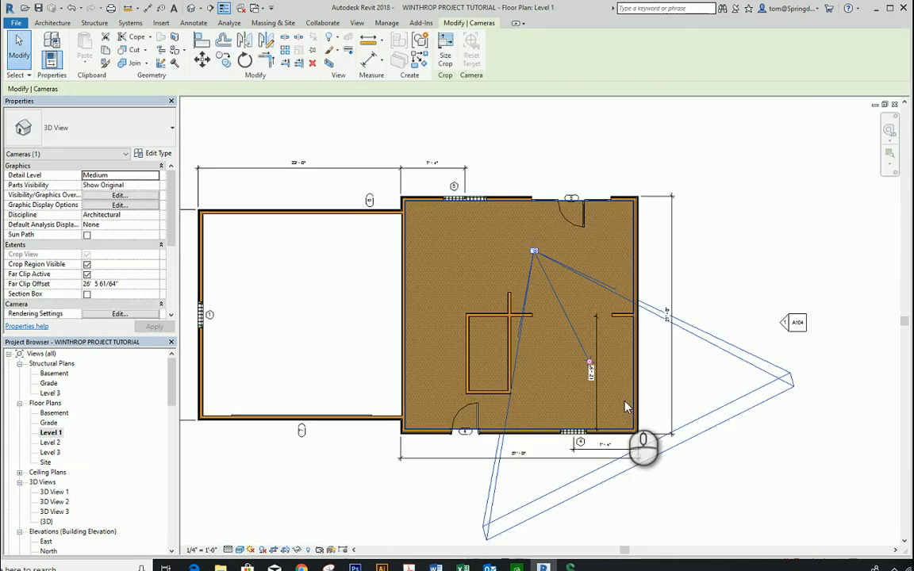
pyautogui.click(808, 274)
pyautogui.scroll(2, 478, 376)
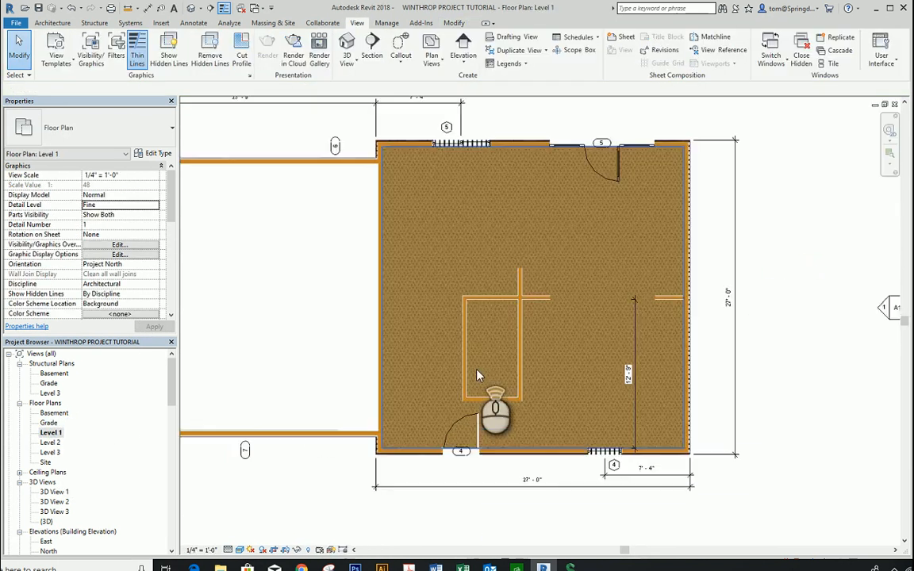
pyautogui.scroll(1, 477, 370)
pyautogui.scroll(-1, 495, 362)
pyautogui.moveTo(495, 362); pyautogui.dragTo(503, 281, button='middle')
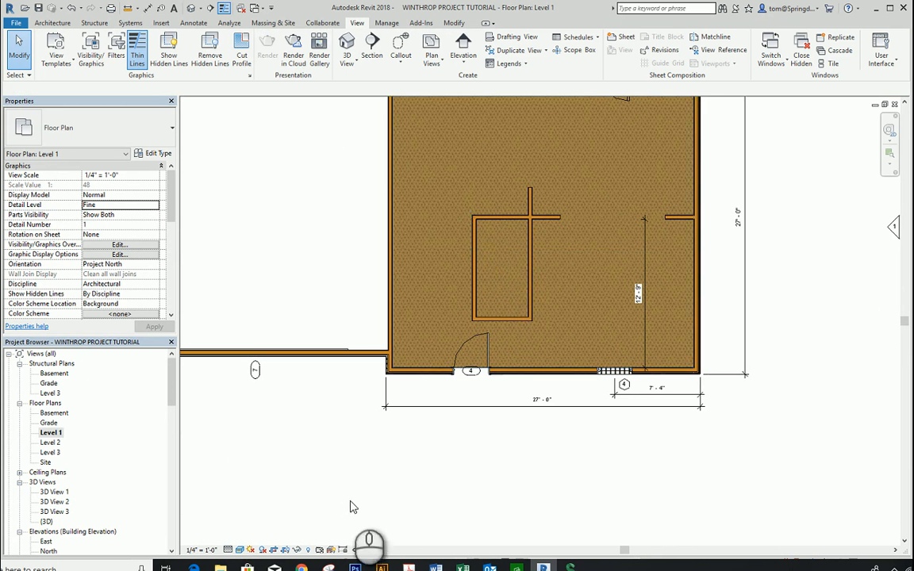
pyautogui.click(240, 550)
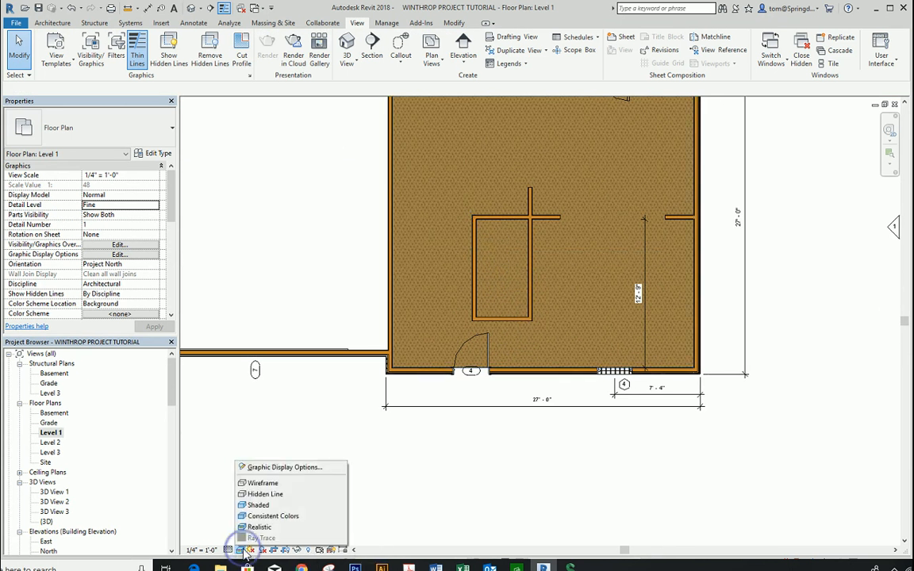
pyautogui.click(268, 516)
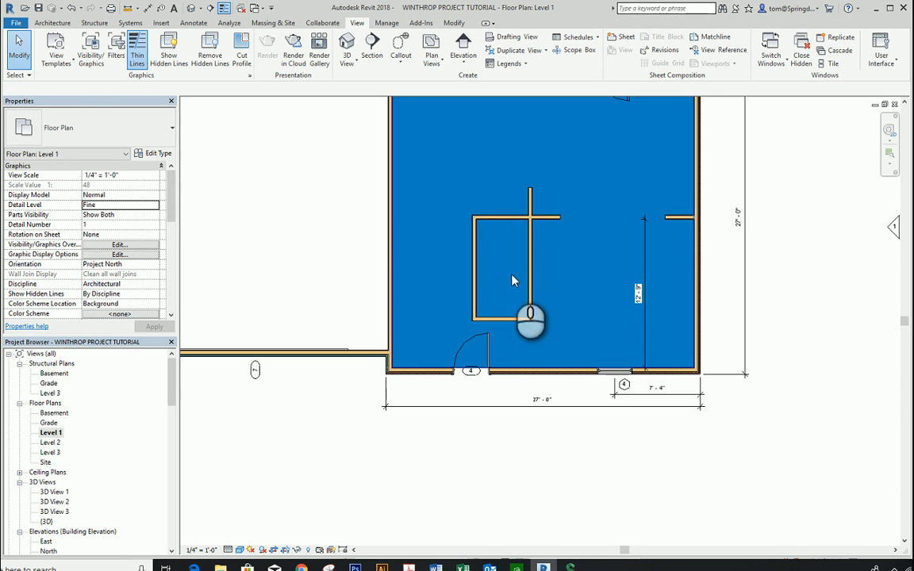
# Step: Sketch a rectangular ceiling on Level 1 along the inner faces of the main block's exterior walls and finish the sketch
pyautogui.moveTo(172, 373); pyautogui.dragTo(163, 329)
pyautogui.scroll(-2, 420, 229)
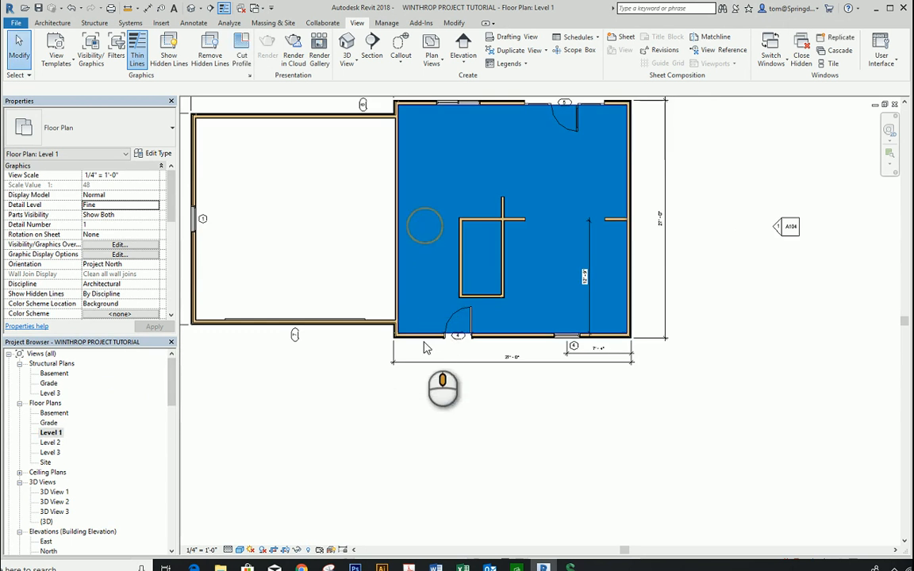
pyautogui.moveTo(446, 248); pyautogui.dragTo(451, 334, button='middle')
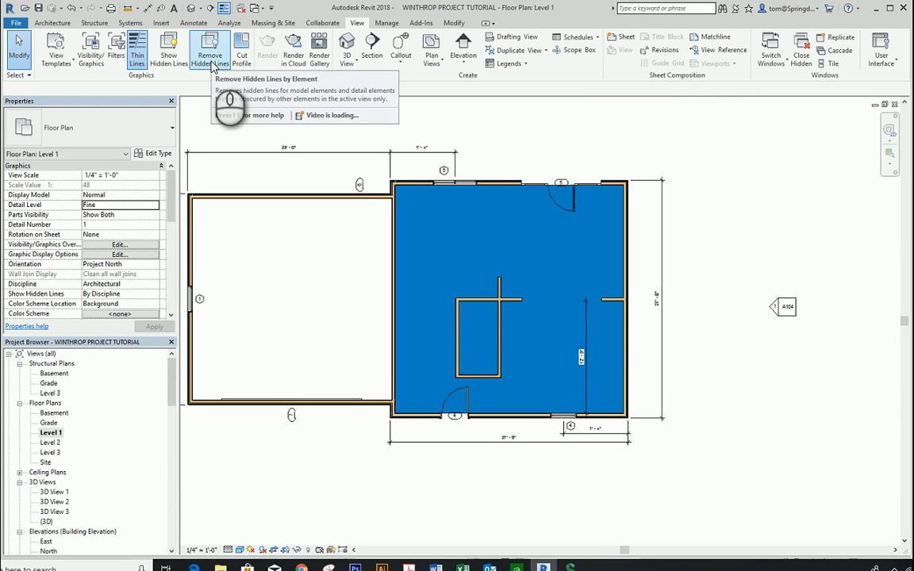
pyautogui.click(57, 23)
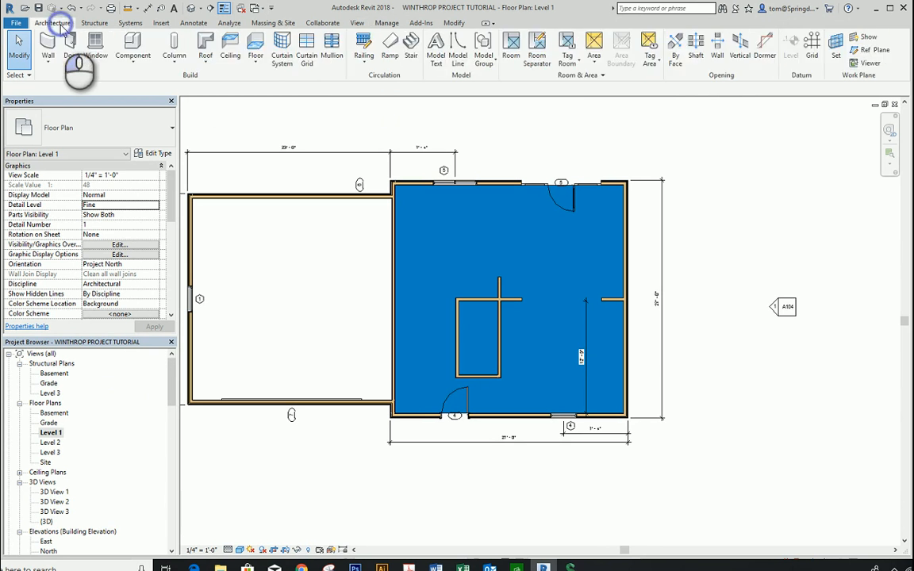
pyautogui.click(230, 48)
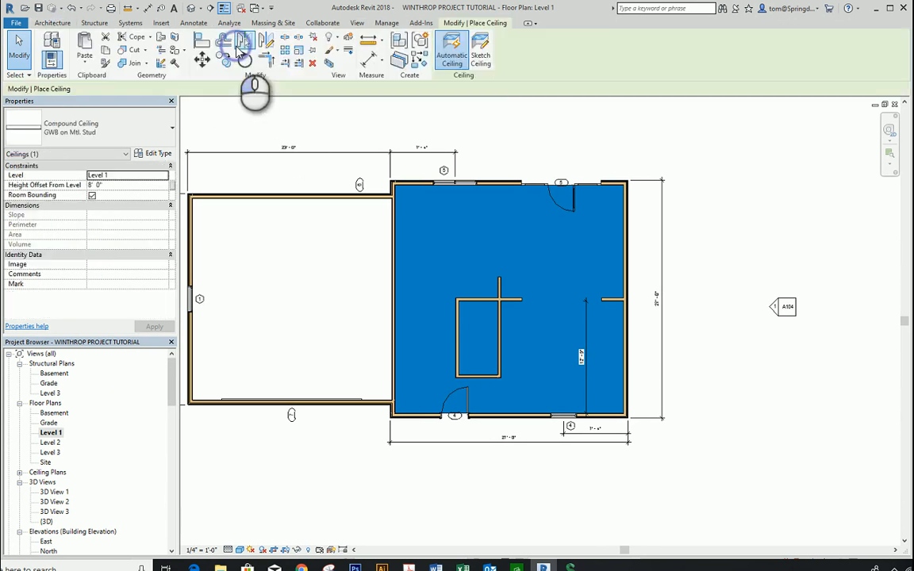
pyautogui.click(480, 52)
pyautogui.click(536, 40)
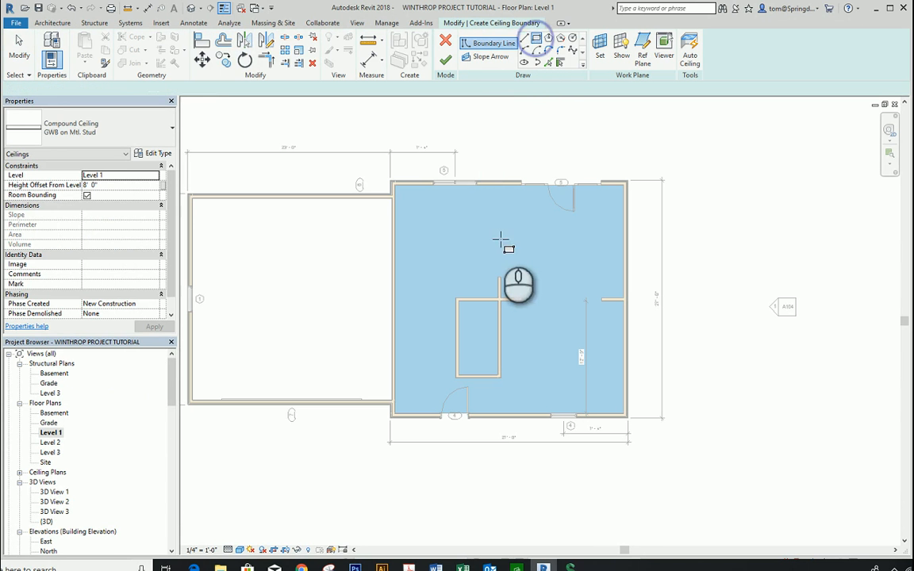
pyautogui.click(395, 185)
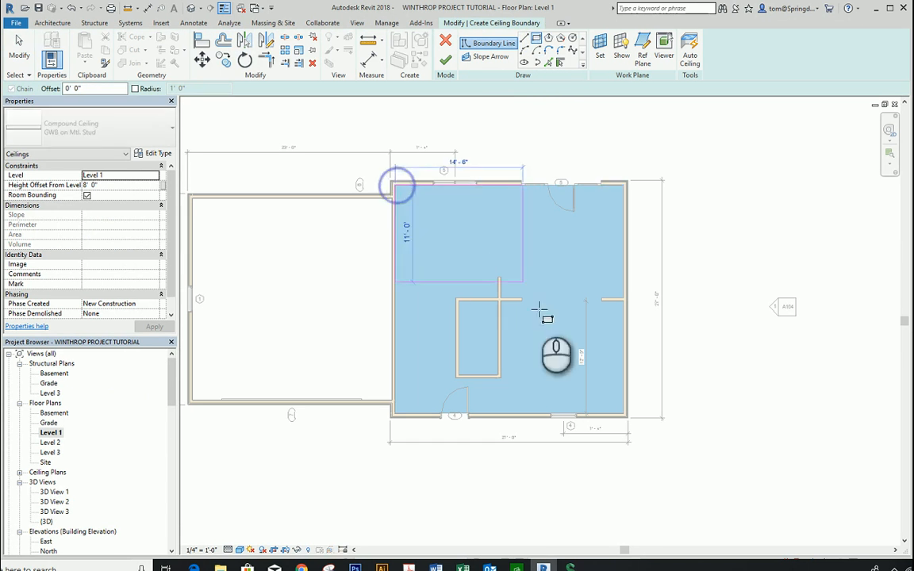
pyautogui.click(625, 414)
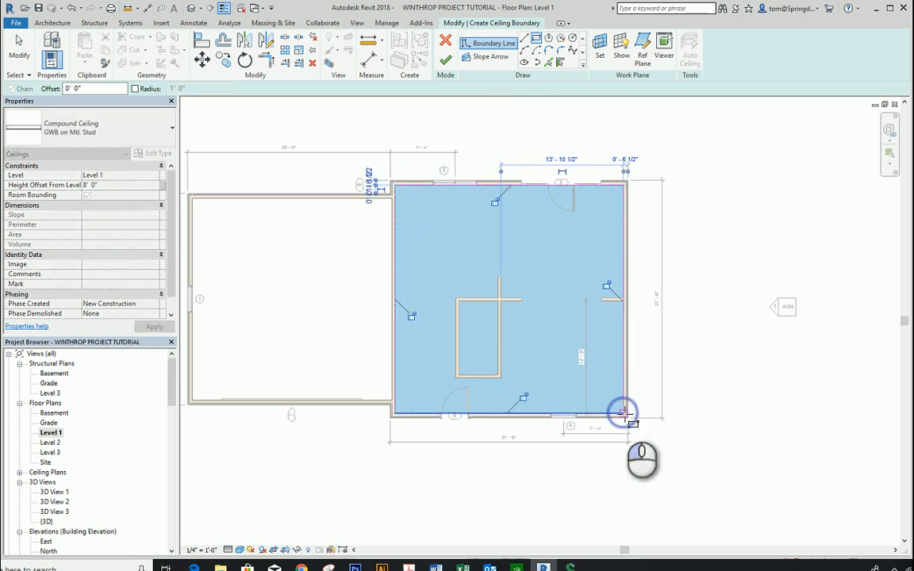
pyautogui.click(445, 60)
pyautogui.click(686, 180)
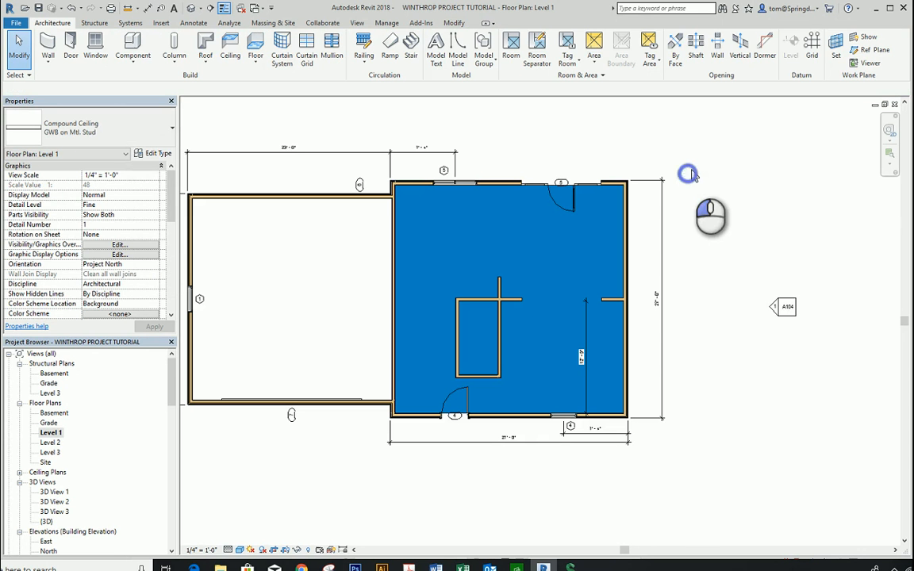
# Step: Examine the whole house in the default 3D view, and return to the Level 1 floor plan
pyautogui.click(192, 7)
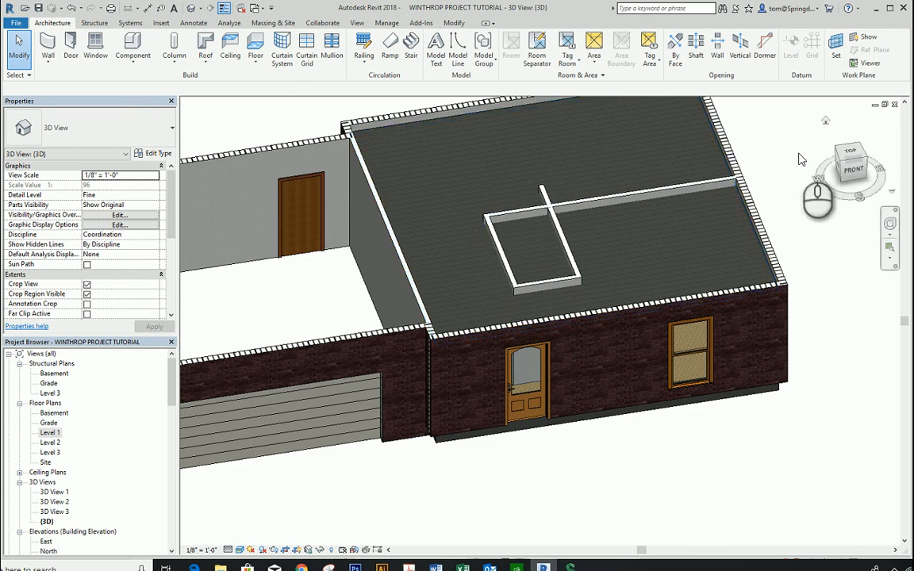
pyautogui.scroll(-2, 794, 163)
pyautogui.moveTo(781, 176); pyautogui.dragTo(767, 202, button='middle')
pyautogui.scroll(-1, 767, 202)
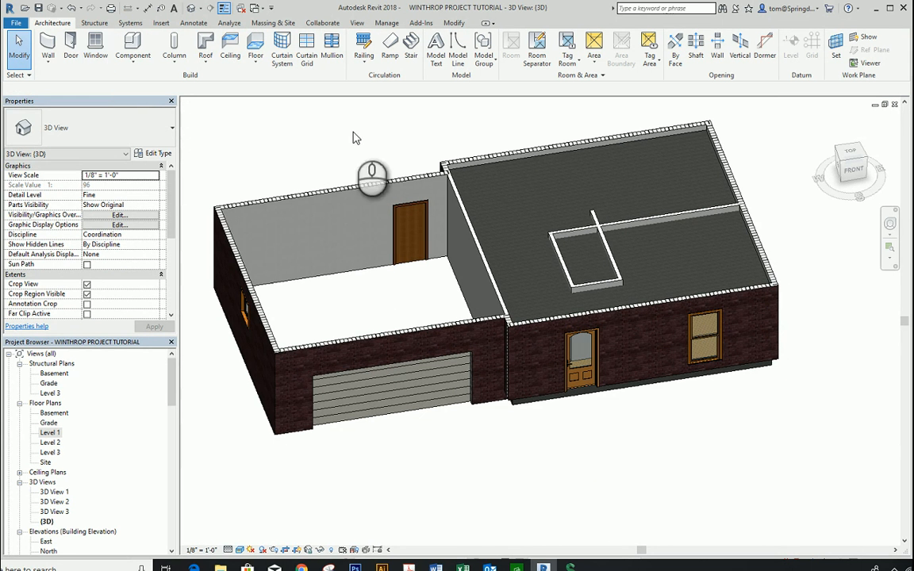
pyautogui.doubleClick(51, 435)
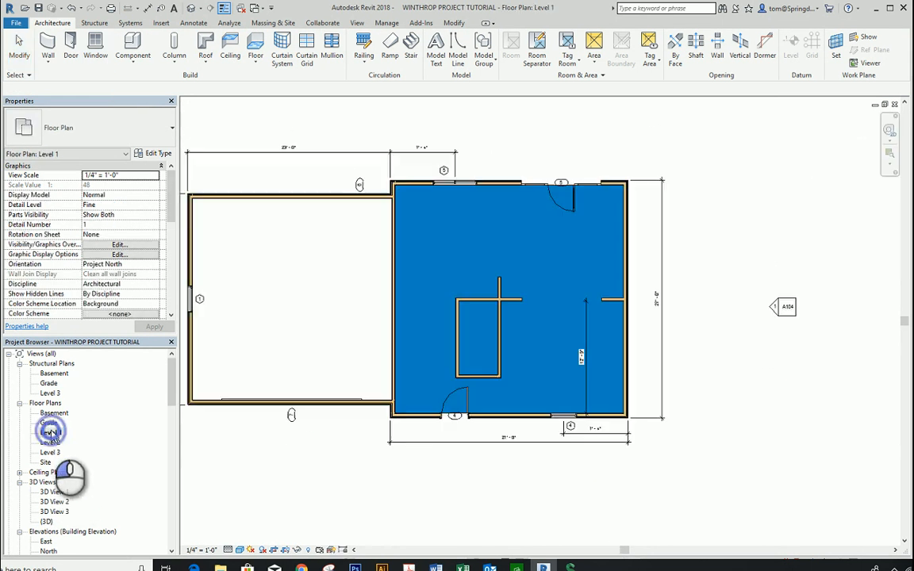
pyautogui.moveTo(412, 498); pyautogui.dragTo(508, 486, button='middle')
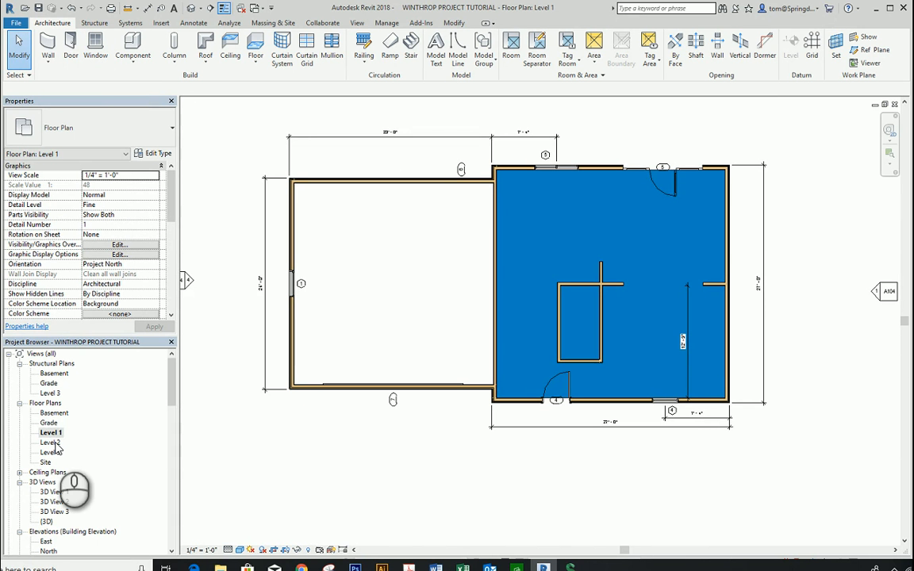
# Step: Open the Basement floor plan and set its underlay base level to Level 1 with the orientation Look up
pyautogui.doubleClick(55, 413)
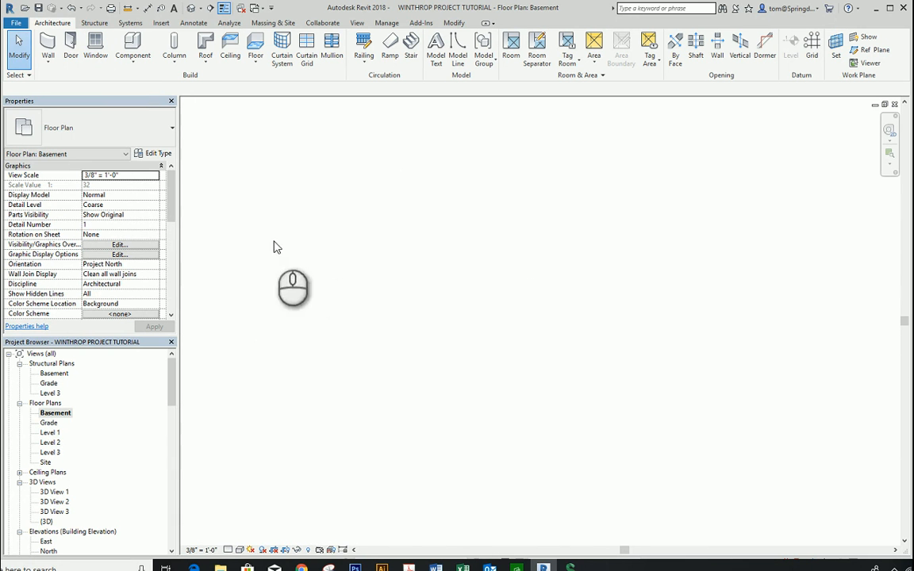
pyautogui.moveTo(171, 208); pyautogui.dragTo(175, 238)
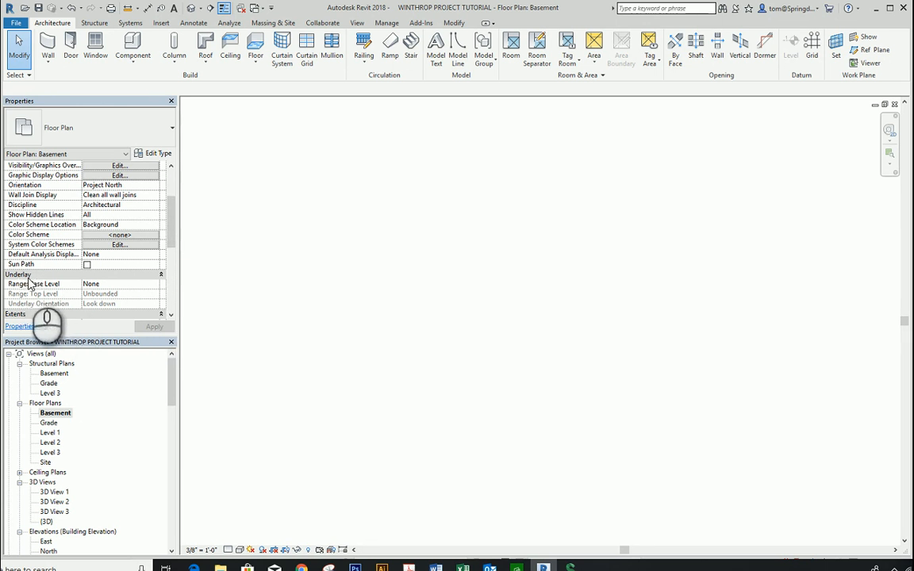
pyautogui.click(136, 284)
pyautogui.click(155, 286)
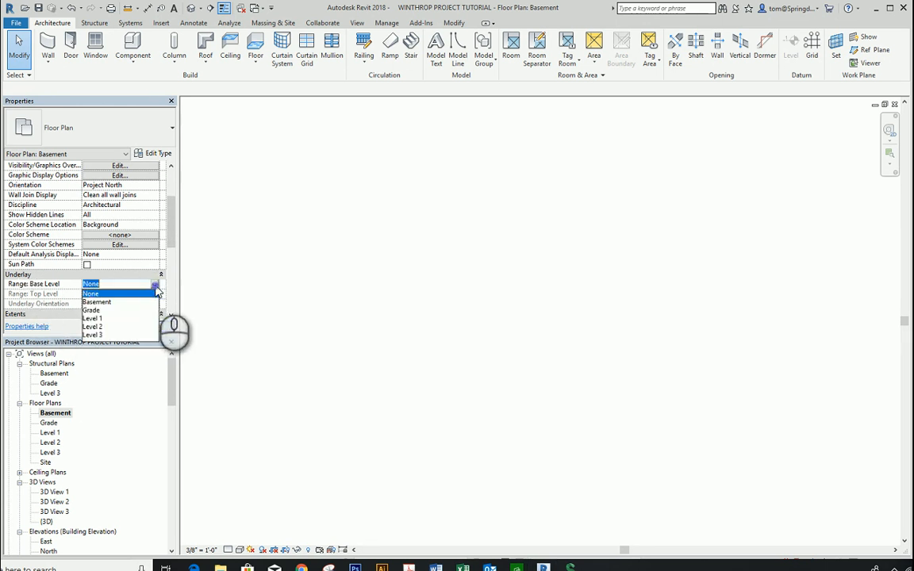
pyautogui.click(92, 318)
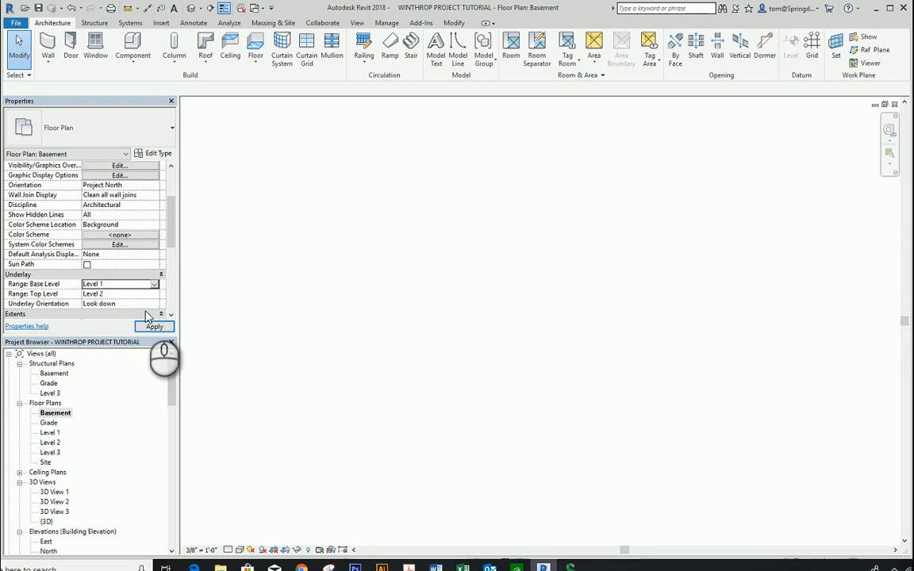
pyautogui.click(154, 304)
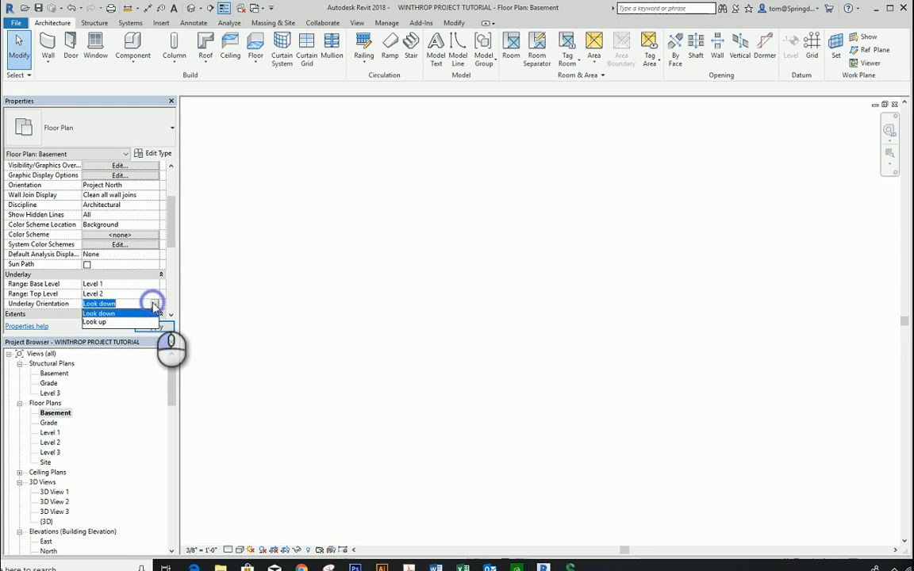
pyautogui.click(99, 320)
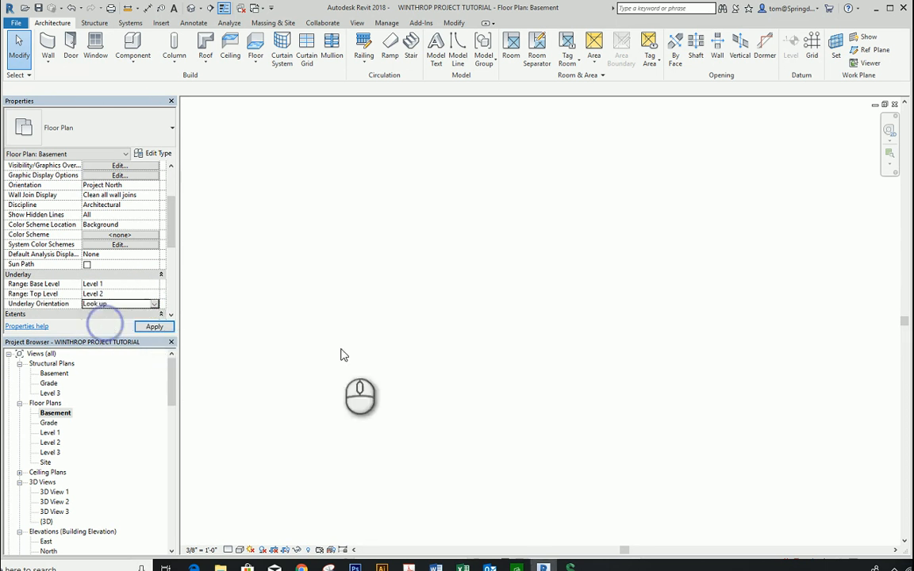
# Step: Draw a rectangle of Generic - 8" basement walls along the outer edge of the underlaid main block, leaving out the garage
pyautogui.click(417, 377)
pyautogui.moveTo(428, 380); pyautogui.dragTo(600, 353, button='middle')
pyautogui.scroll(1, 523, 362)
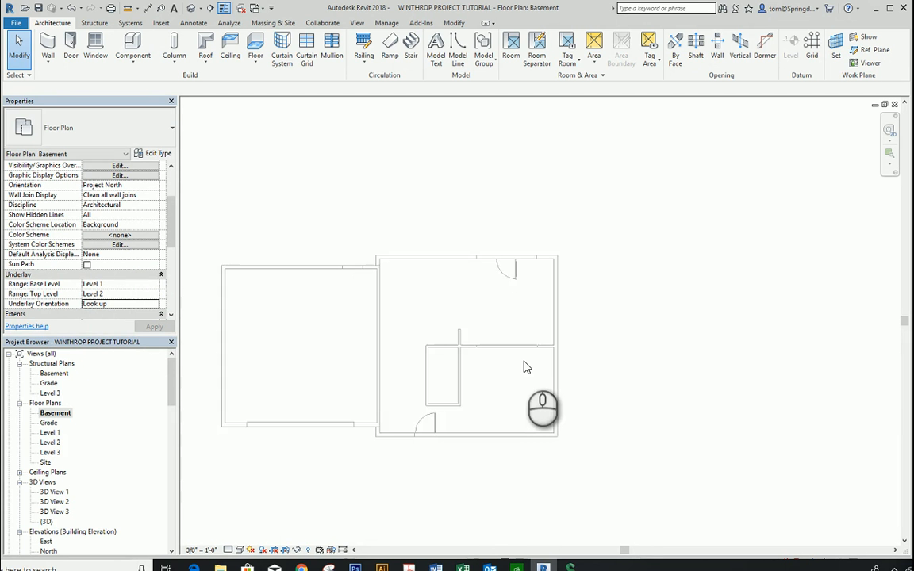
pyautogui.moveTo(524, 362); pyautogui.dragTo(640, 346, button='middle')
pyautogui.scroll(1, 583, 388)
pyautogui.moveTo(583, 389); pyautogui.dragTo(600, 356, button='middle')
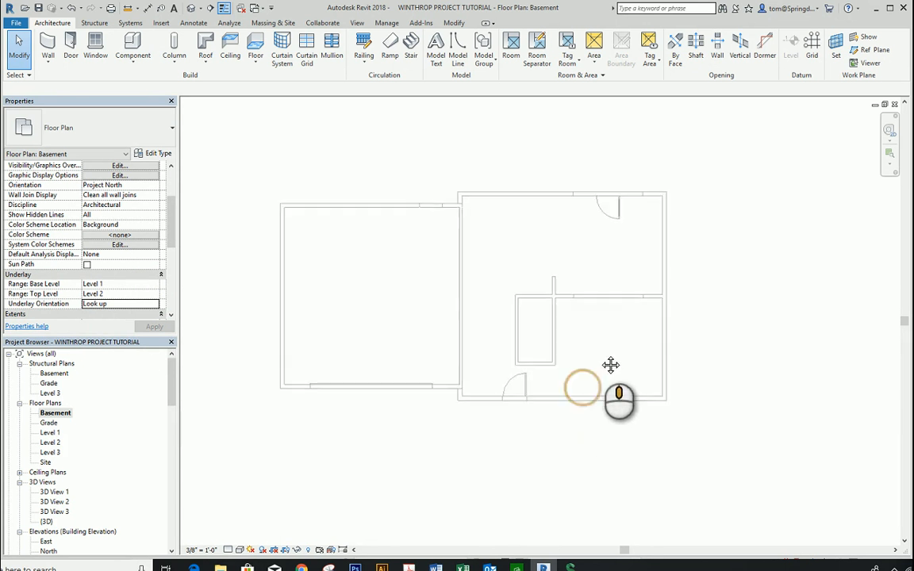
pyautogui.scroll(1, 600, 354)
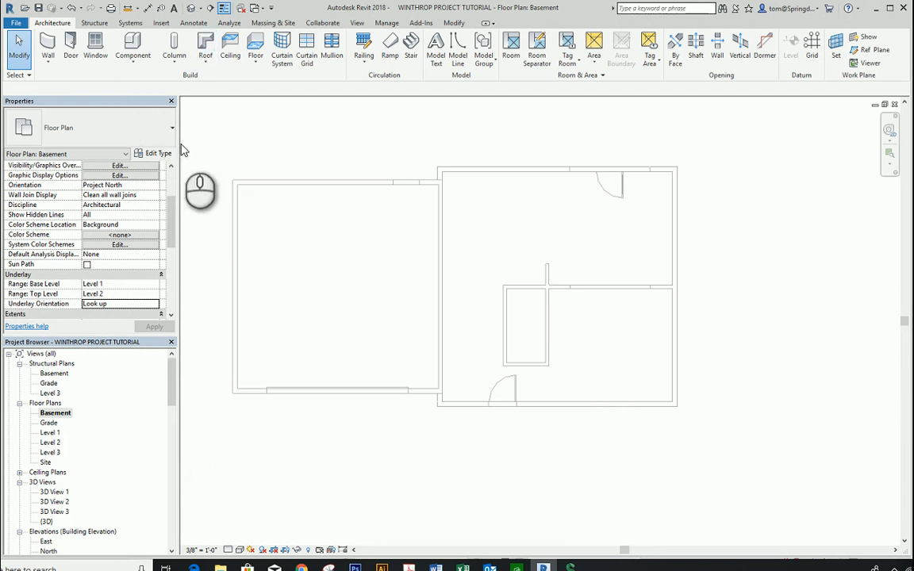
pyautogui.click(45, 64)
pyautogui.click(79, 81)
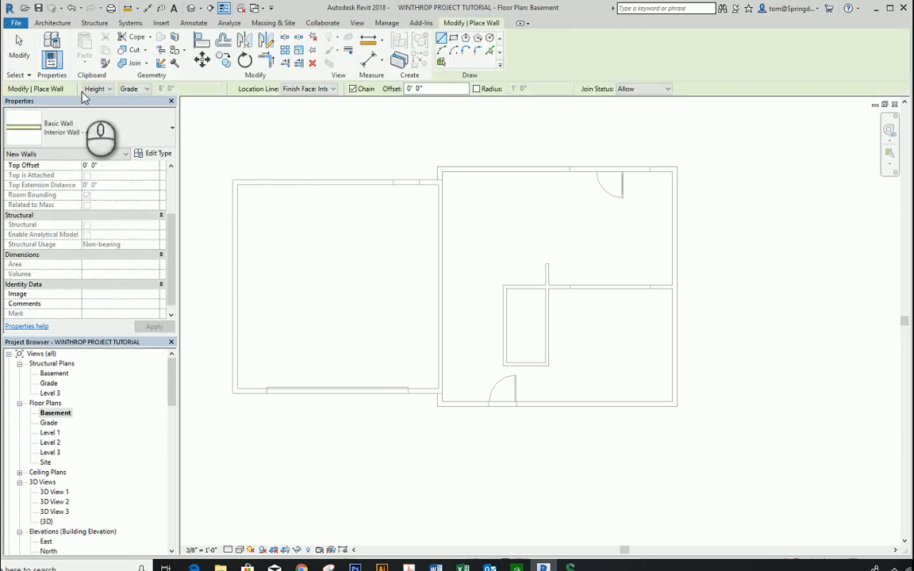
pyautogui.click(173, 129)
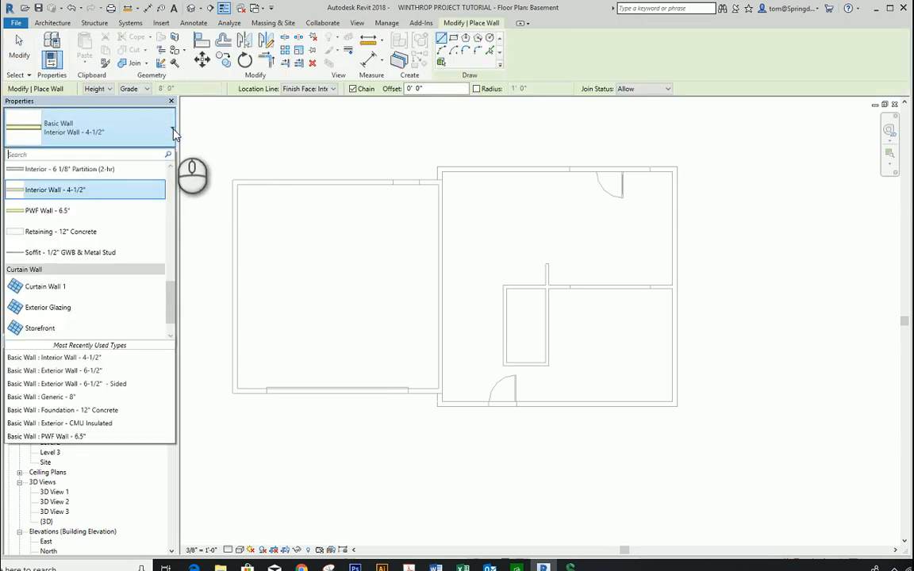
pyautogui.moveTo(171, 295); pyautogui.dragTo(171, 240)
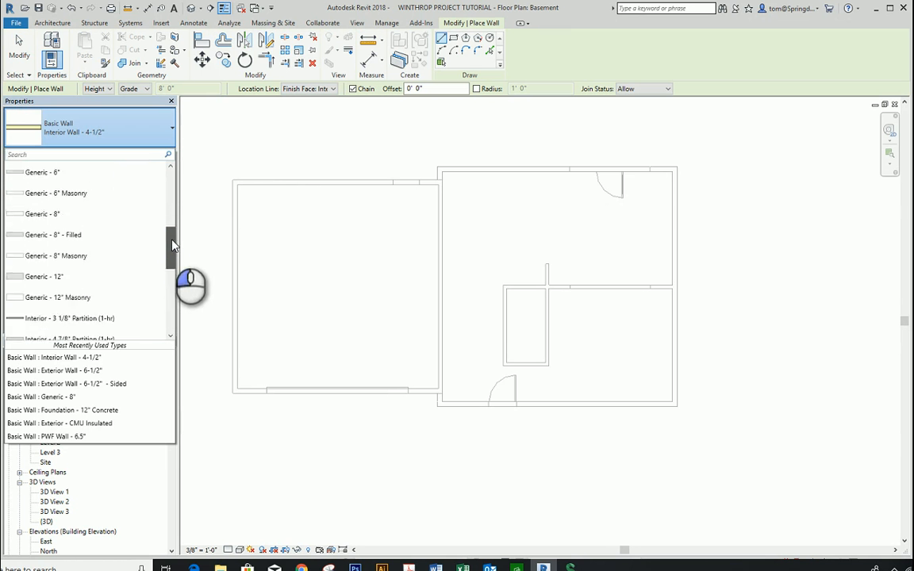
pyautogui.click(57, 214)
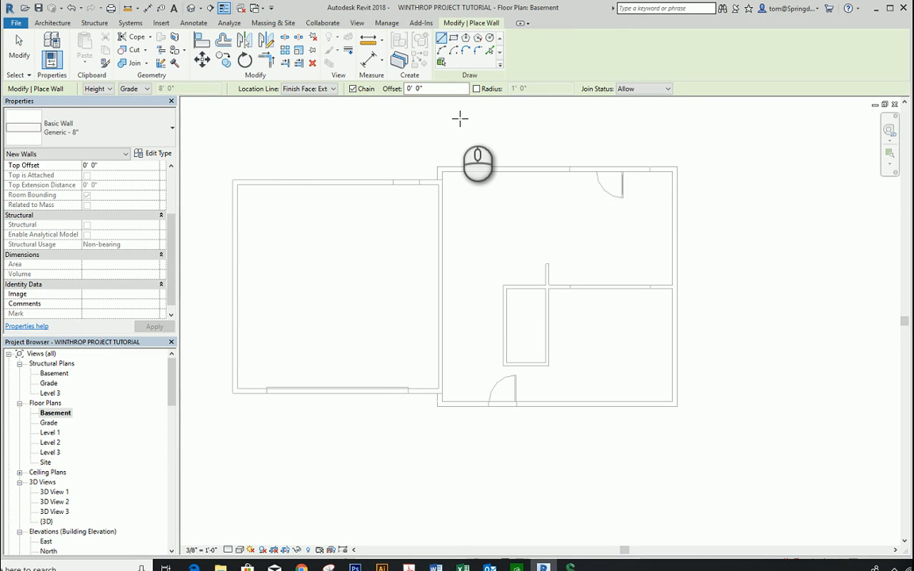
pyautogui.click(451, 38)
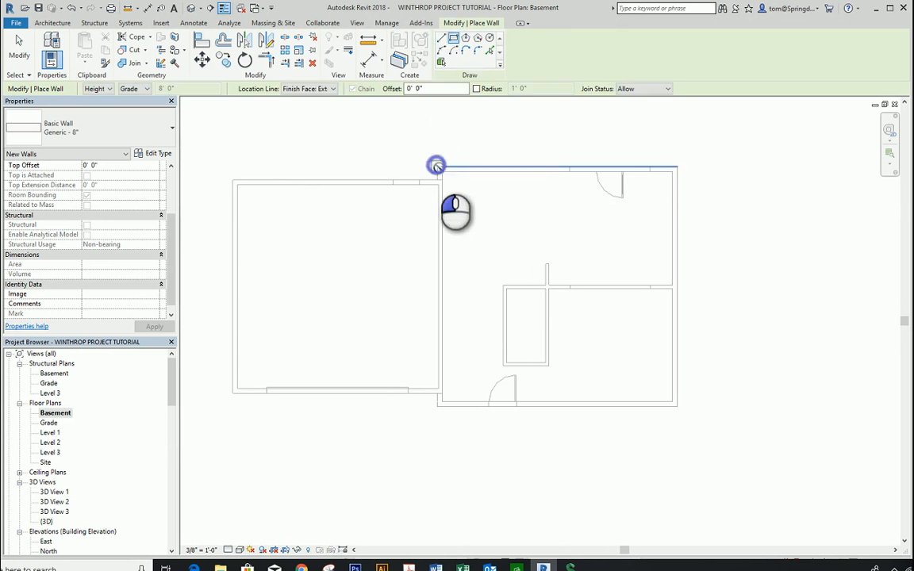
pyautogui.click(436, 166)
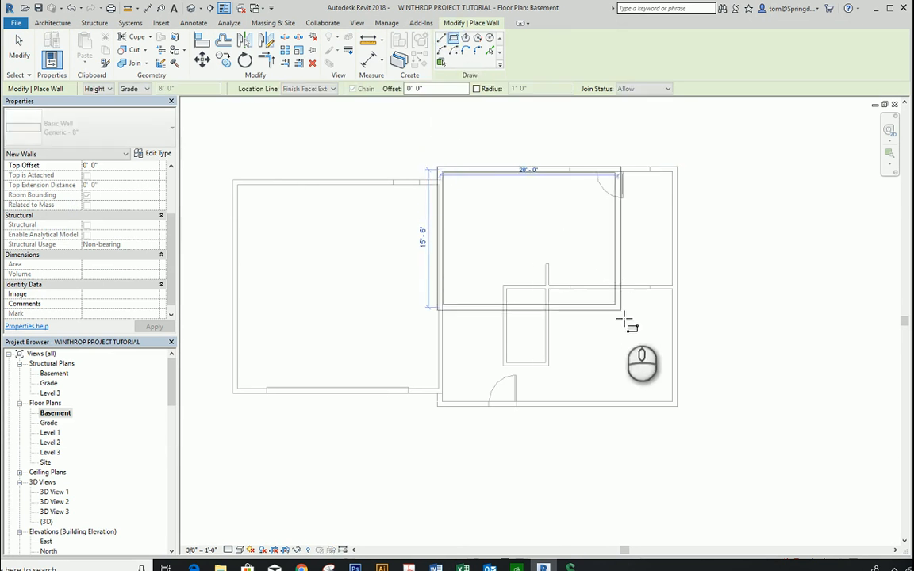
pyautogui.click(677, 406)
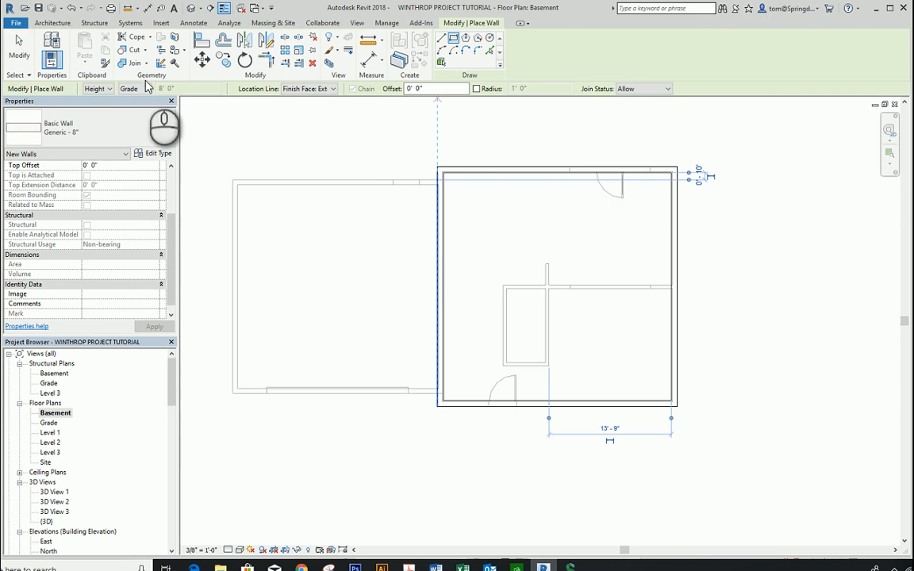
pyautogui.click(19, 46)
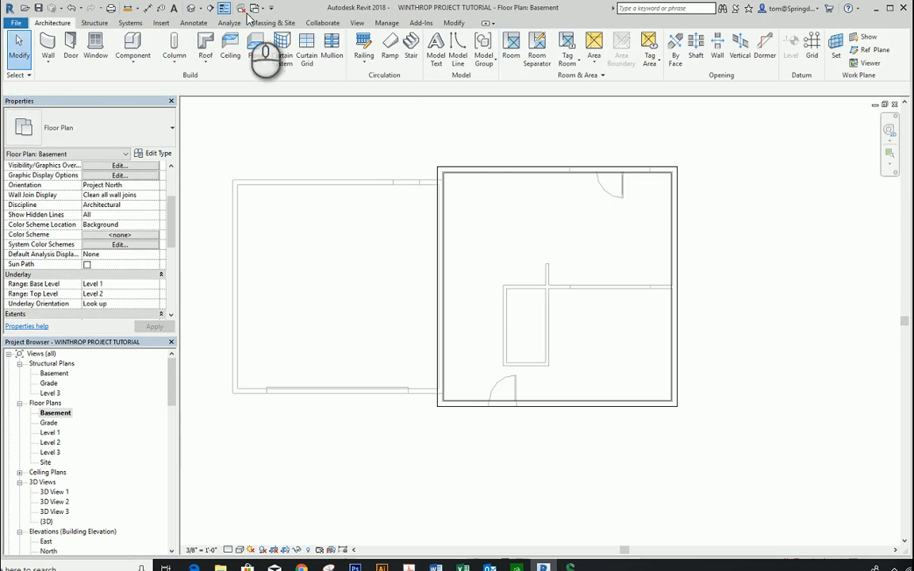
# Step: In the 3D view, set the top constraint of the four basement walls to Up to level: Level 1, accepting the overlap warning
pyautogui.click(192, 10)
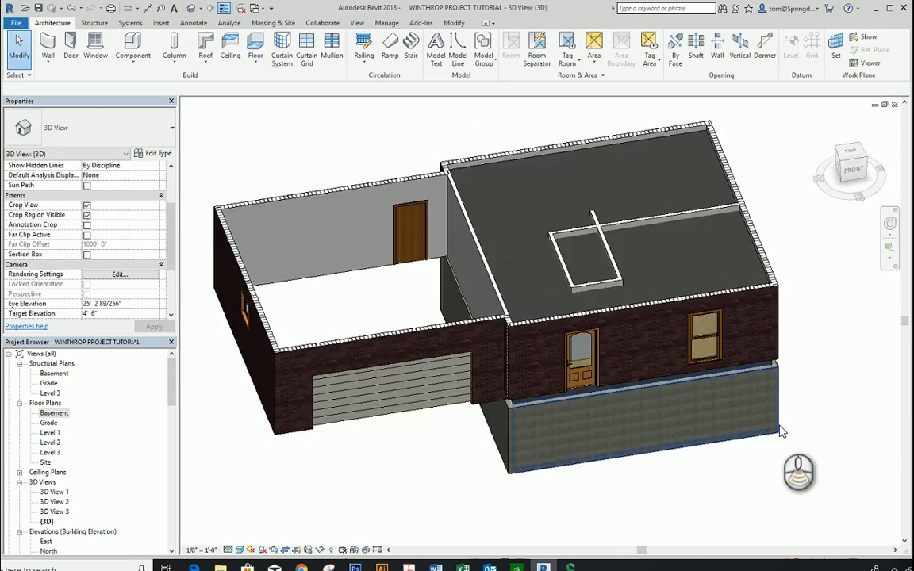
pyautogui.keyDown('shift'); pyautogui.moveTo(788, 433); pyautogui.dragTo(716, 342, button='middle'); pyautogui.keyUp('shift')
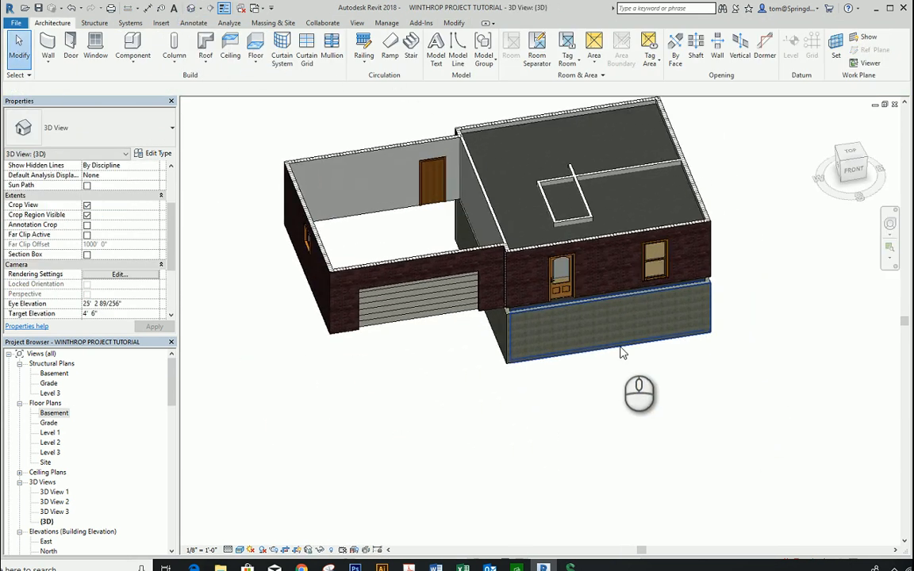
pyautogui.keyDown('shift'); pyautogui.moveTo(623, 353); pyautogui.dragTo(734, 351, button='middle'); pyautogui.keyUp('shift')
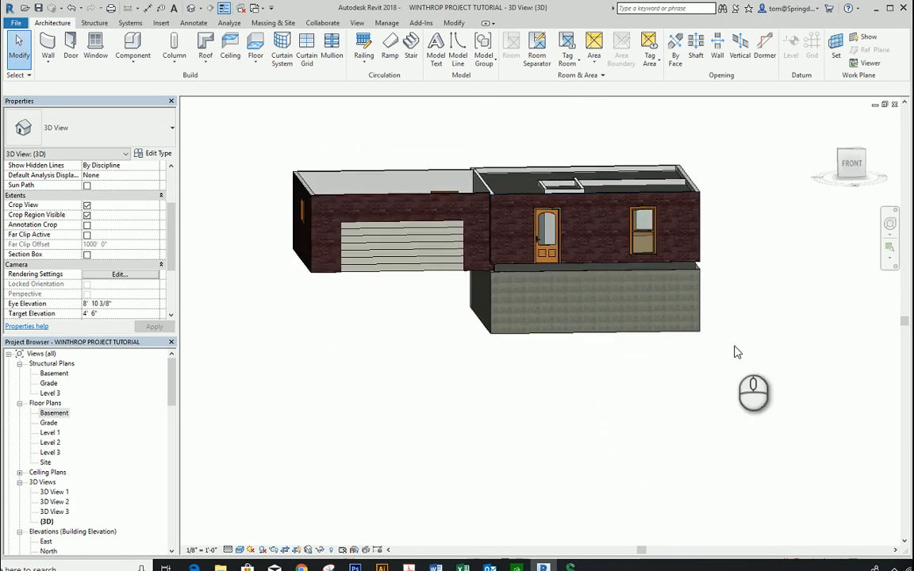
pyautogui.scroll(3, 707, 321)
pyautogui.keyDown('shift'); pyautogui.moveTo(707, 321); pyautogui.dragTo(683, 303, button='middle'); pyautogui.keyUp('shift')
pyautogui.moveTo(741, 301); pyautogui.dragTo(275, 435)
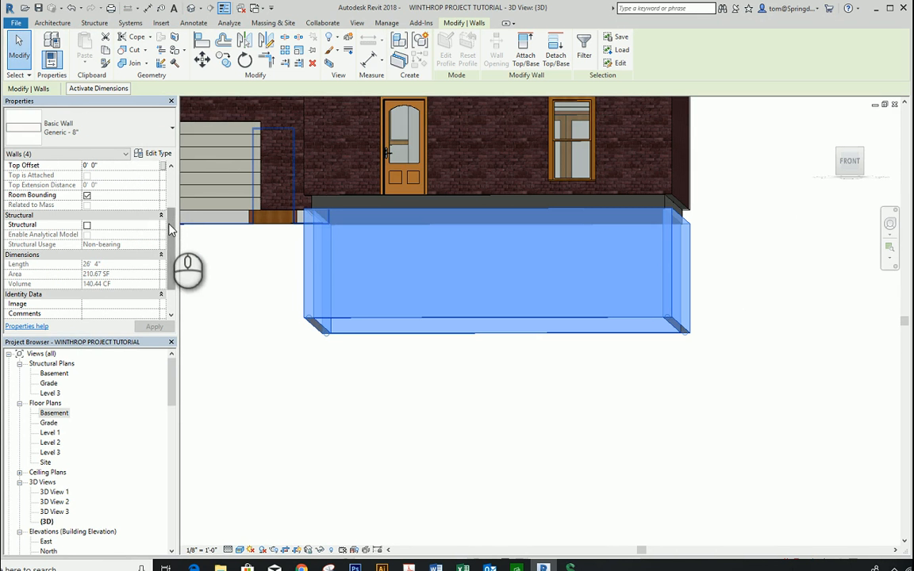
pyautogui.scroll(3, 171, 230)
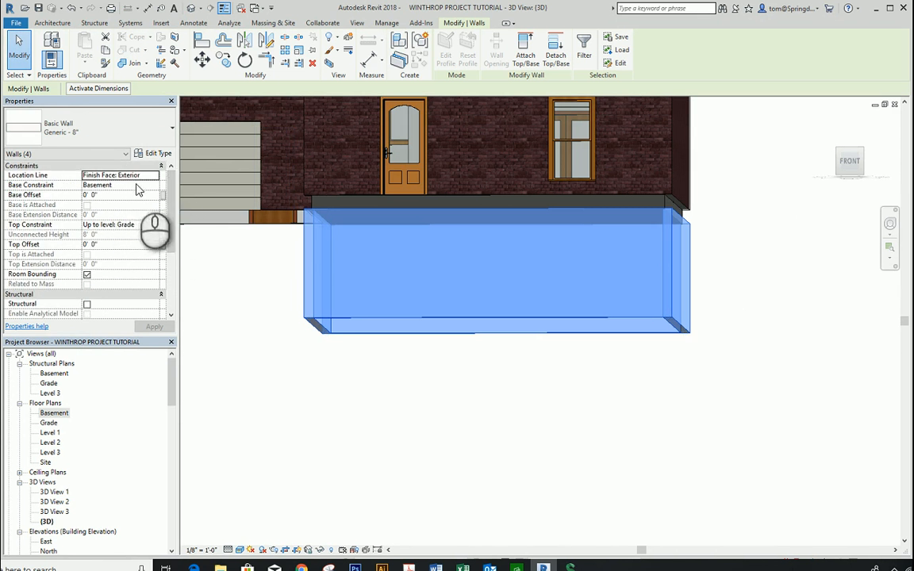
pyautogui.click(154, 226)
pyautogui.click(154, 225)
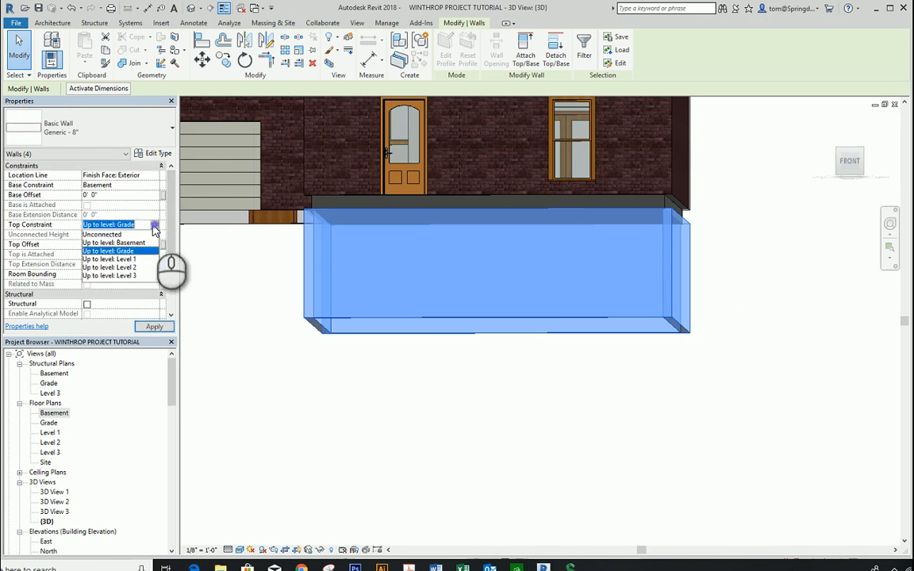
pyautogui.click(121, 255)
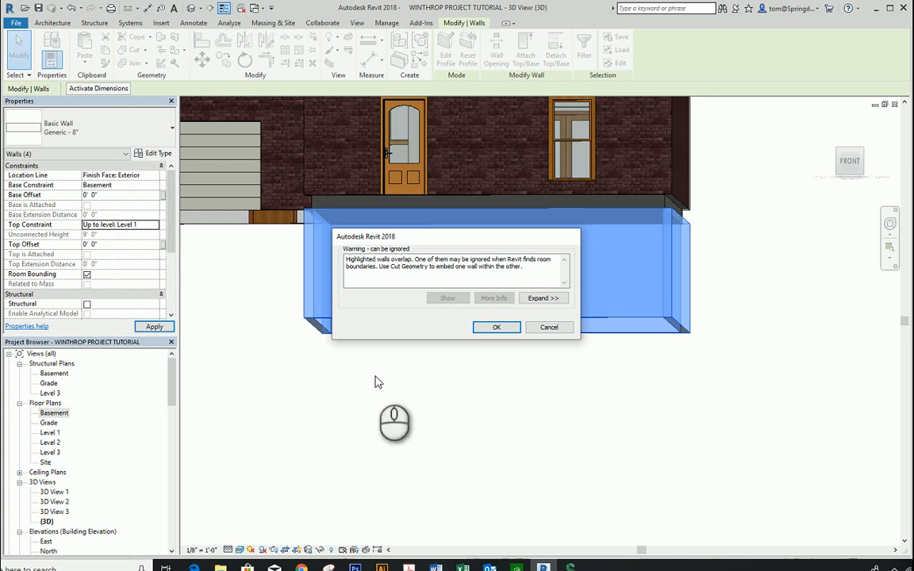
pyautogui.click(496, 327)
pyautogui.click(548, 406)
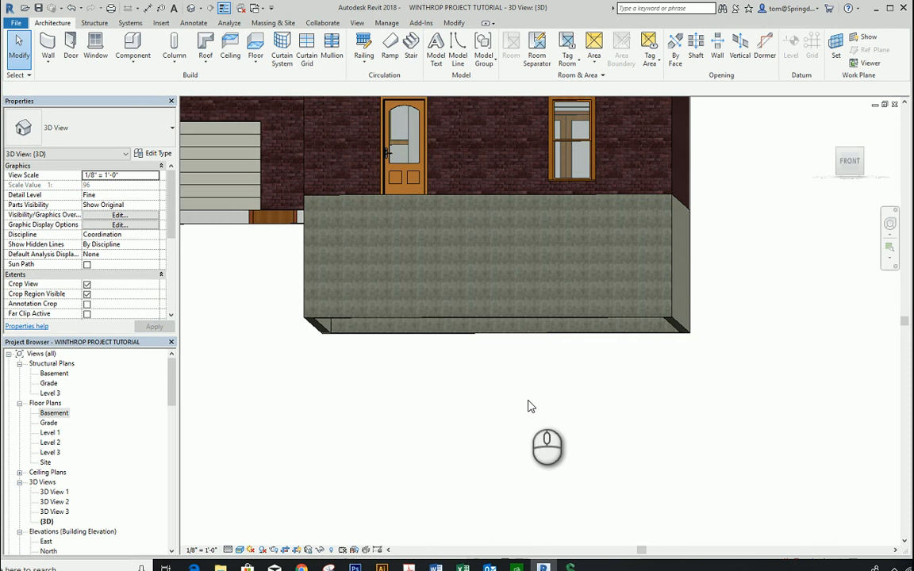
pyautogui.keyDown('shift'); pyautogui.moveTo(531, 406); pyautogui.dragTo(551, 443, button='middle'); pyautogui.keyUp('shift')
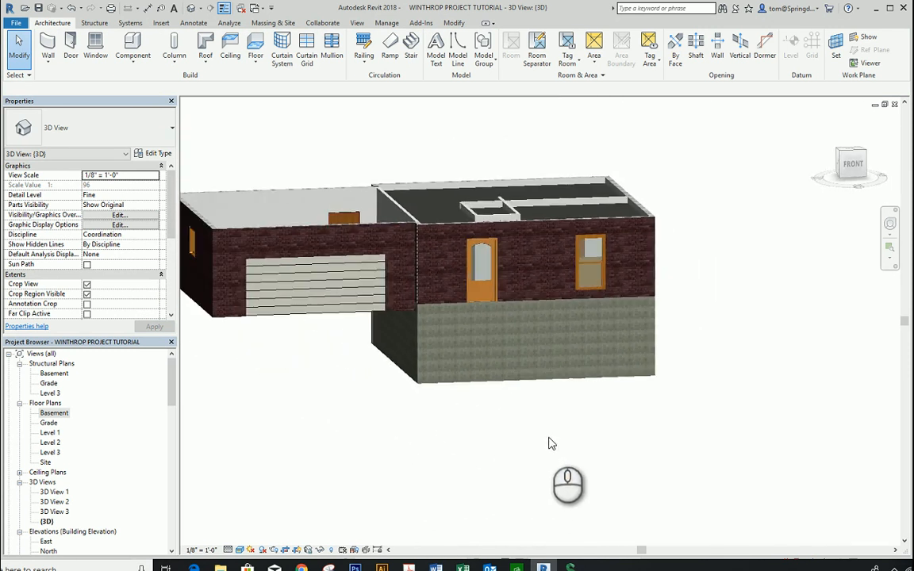
# Step: In the Basement floor plan, sketch a rectangular Generic - 12" architectural floor along the outer edge of the basement walls and finish it
pyautogui.doubleClick(61, 414)
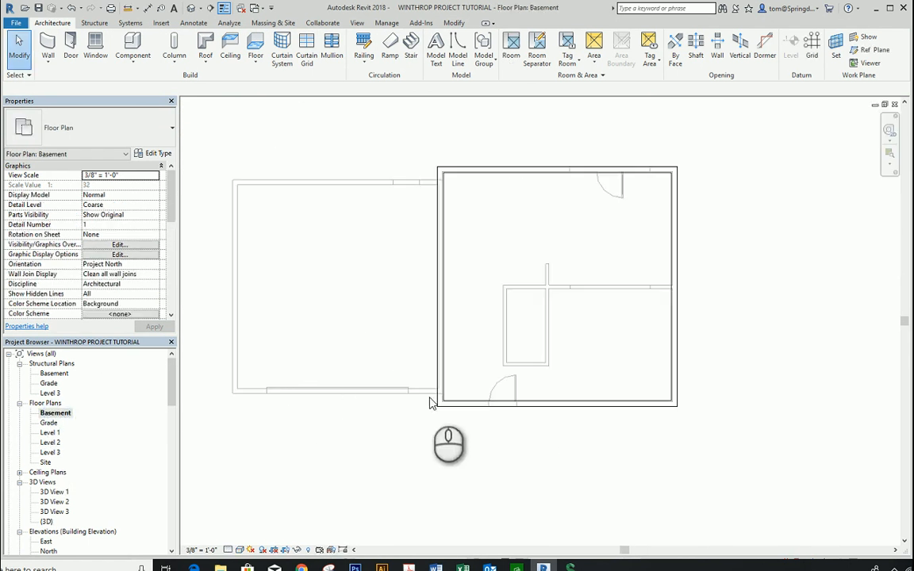
pyautogui.click(255, 57)
pyautogui.click(269, 80)
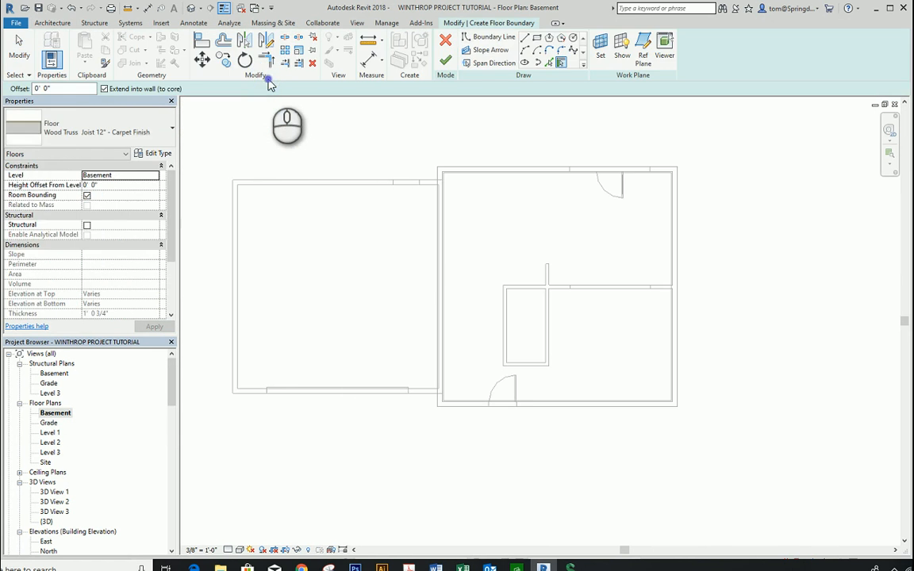
pyautogui.click(170, 127)
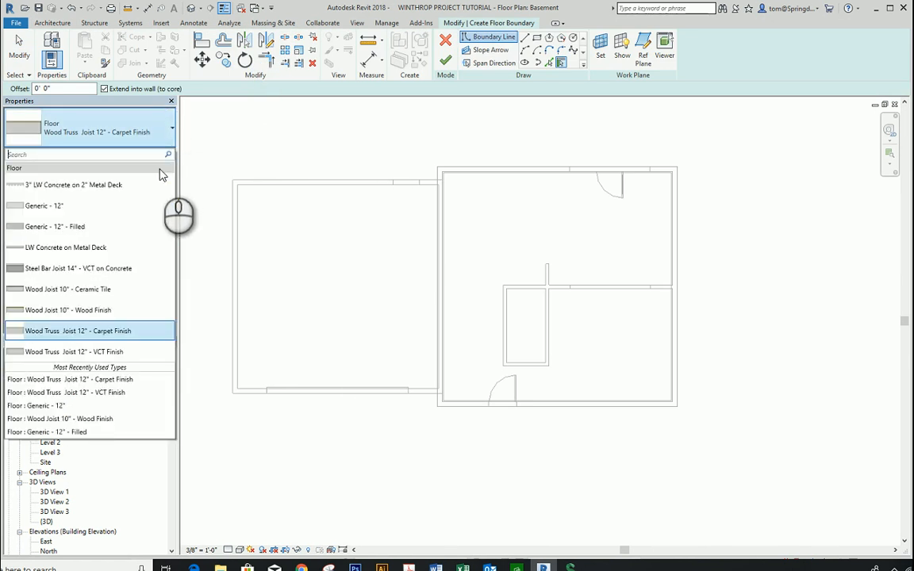
pyautogui.click(76, 212)
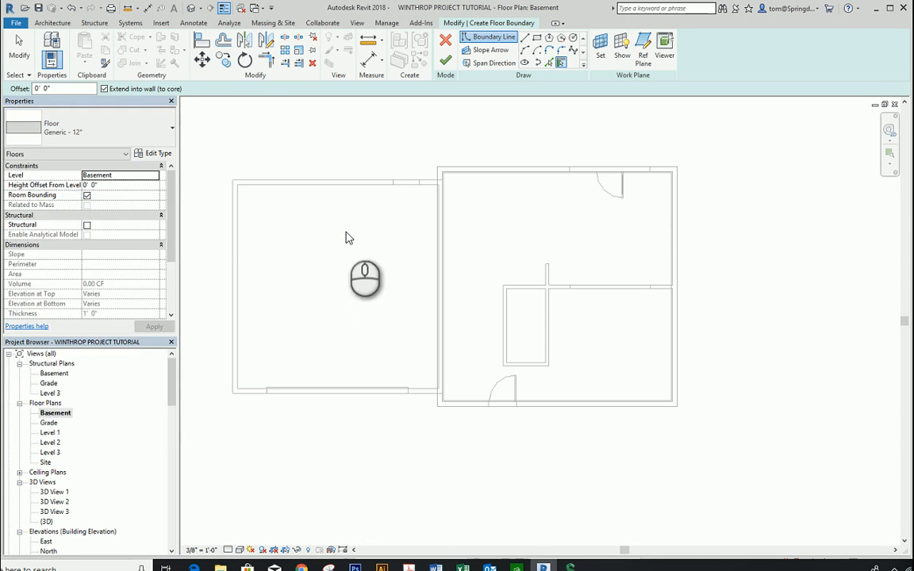
pyautogui.click(536, 39)
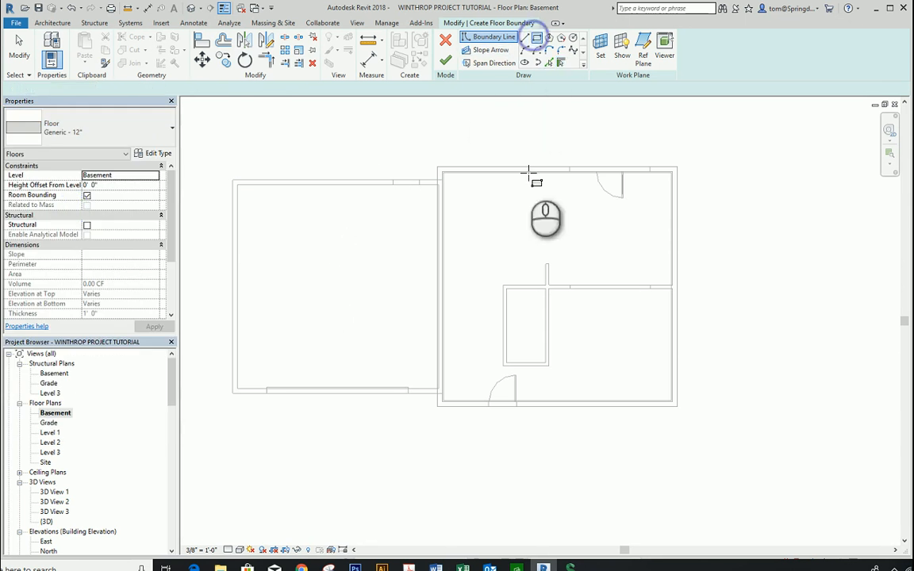
pyautogui.click(437, 167)
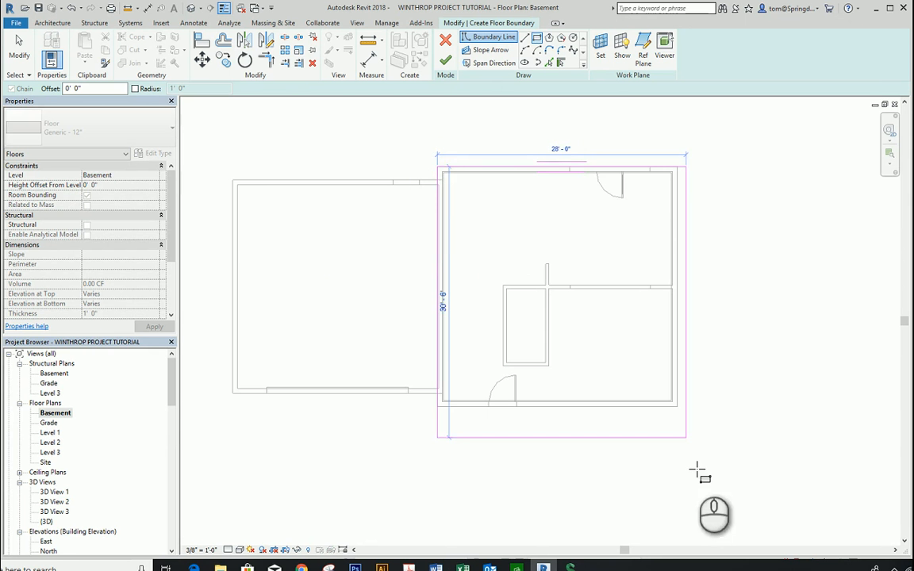
pyautogui.click(676, 405)
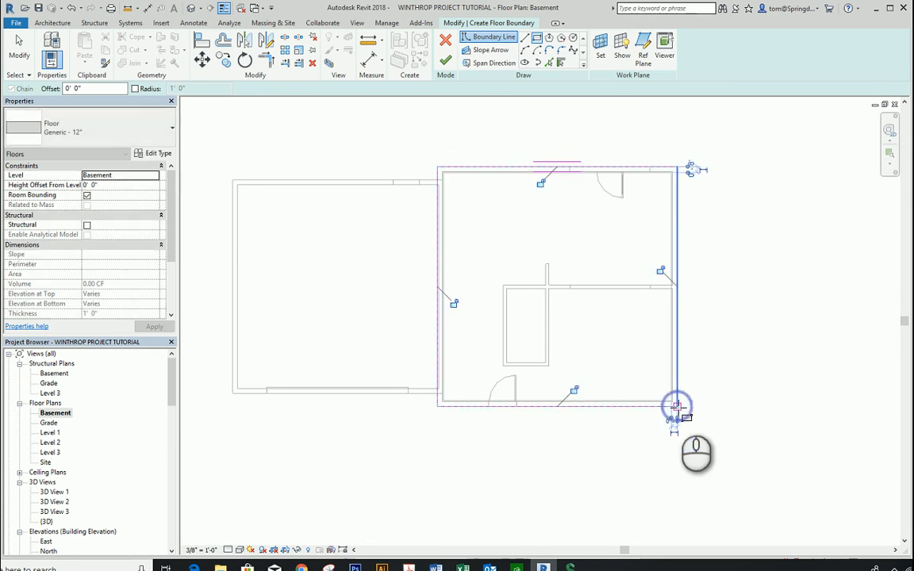
pyautogui.click(449, 62)
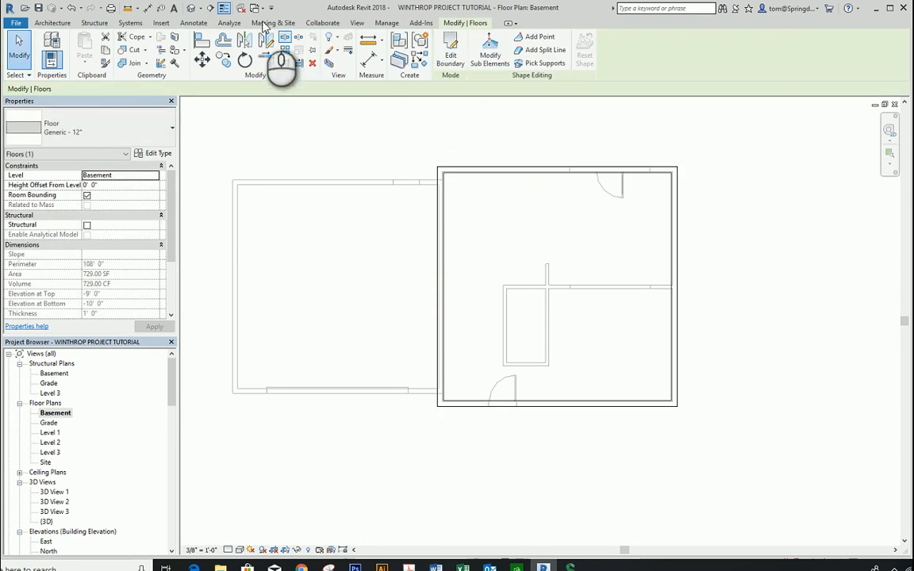
# Step: Turn on the section box in the default 3D view and pull its front face back to cut through the main block and basement
pyautogui.click(191, 9)
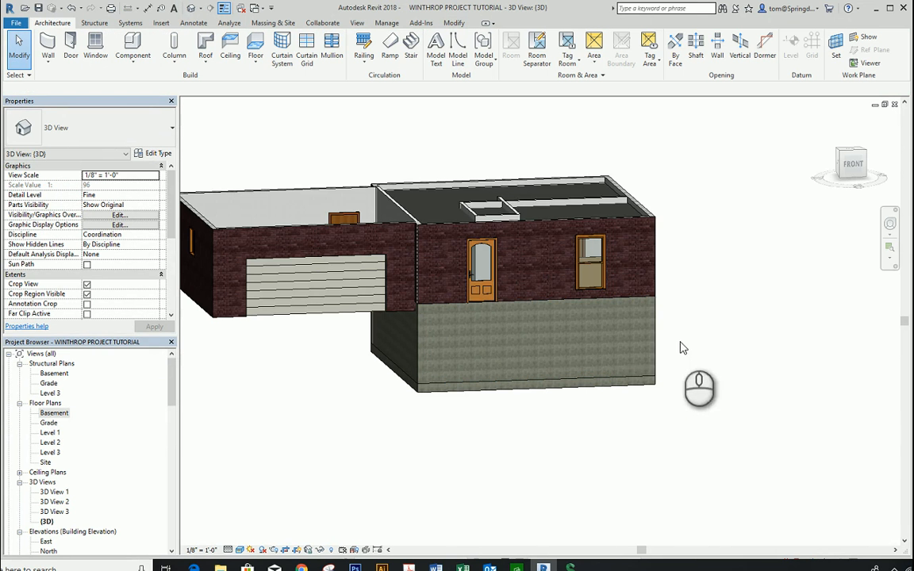
pyautogui.moveTo(651, 440)
pyautogui.keyDown('shift'); pyautogui.mouseDown(button='middle')
pyautogui.moveTo(467, 407)
pyautogui.moveTo(647, 450)
pyautogui.moveTo(718, 499)
pyautogui.moveTo(653, 453)
pyautogui.moveTo(646, 457)
pyautogui.mouseUp(button='middle'); pyautogui.keyUp('shift')
pyautogui.scroll(2, 652, 451)
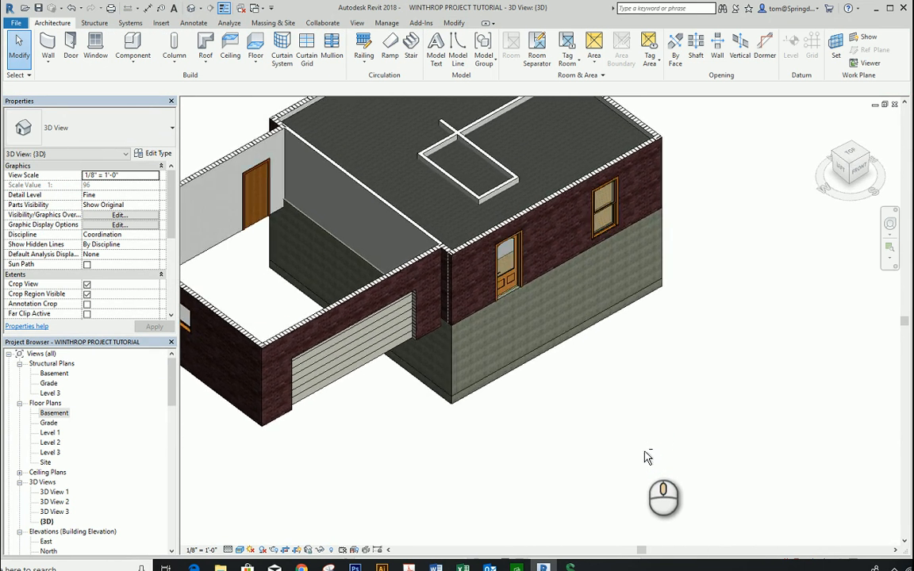
pyautogui.scroll(-3, 467, 420)
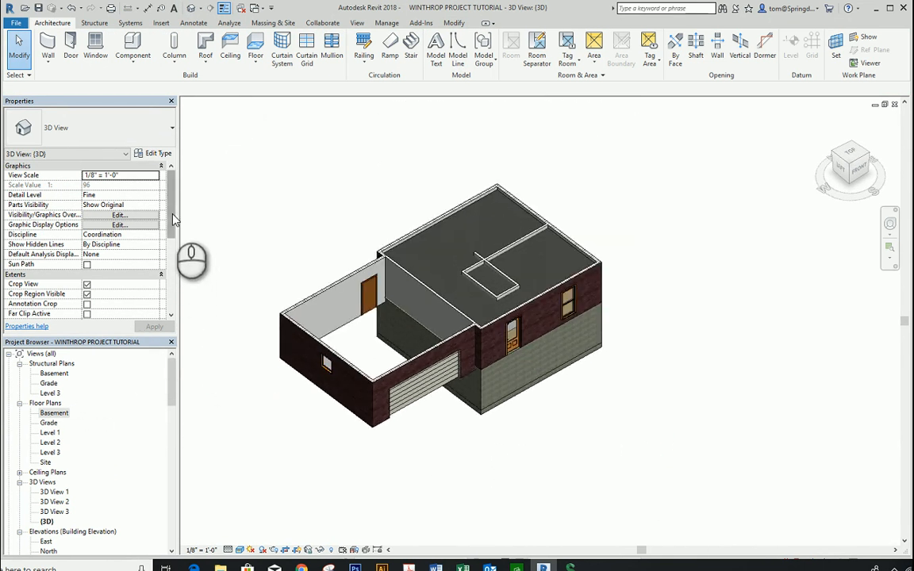
pyautogui.moveTo(173, 219); pyautogui.dragTo(170, 255)
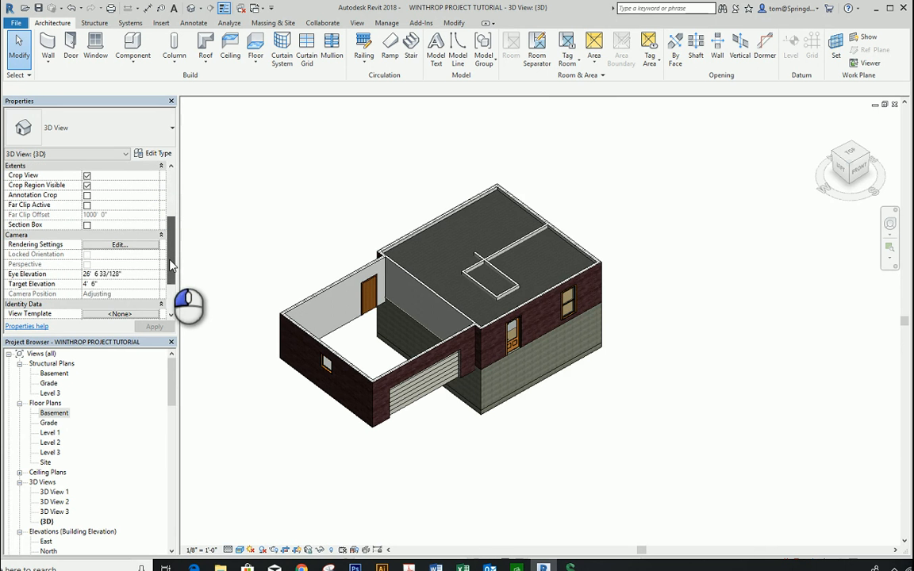
pyautogui.click(87, 226)
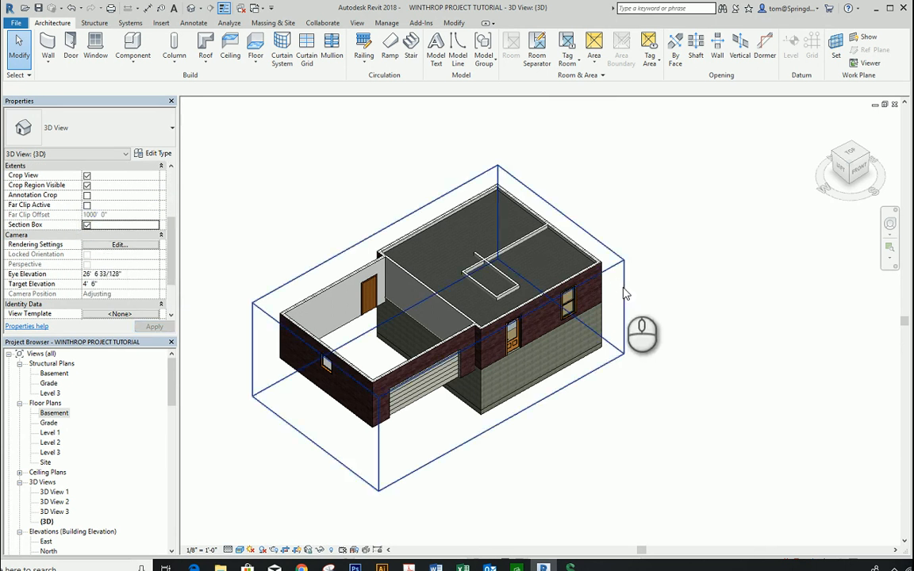
pyautogui.click(622, 286)
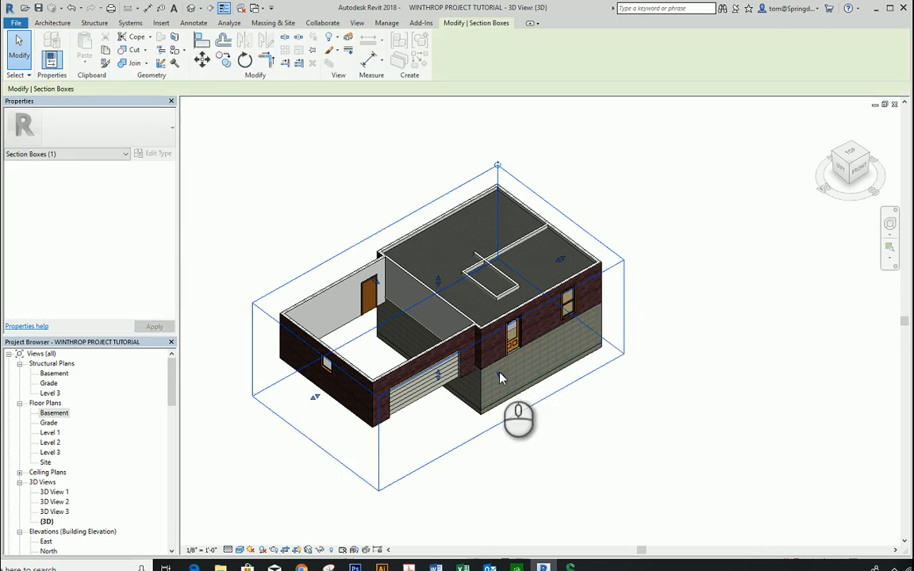
pyautogui.moveTo(503, 375); pyautogui.dragTo(465, 354)
pyautogui.click(647, 362)
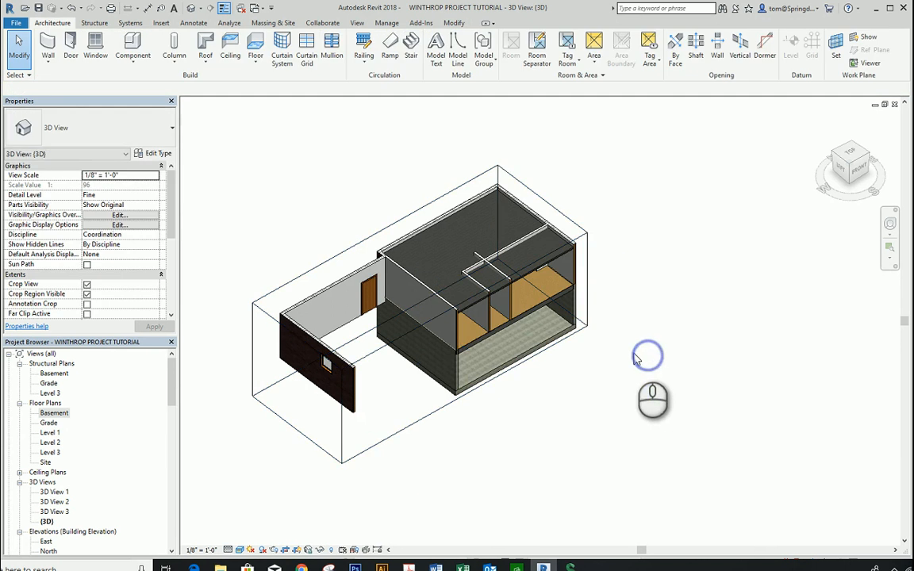
pyautogui.keyDown('shift'); pyautogui.moveTo(647, 357); pyautogui.dragTo(702, 355, button='middle'); pyautogui.keyUp('shift')
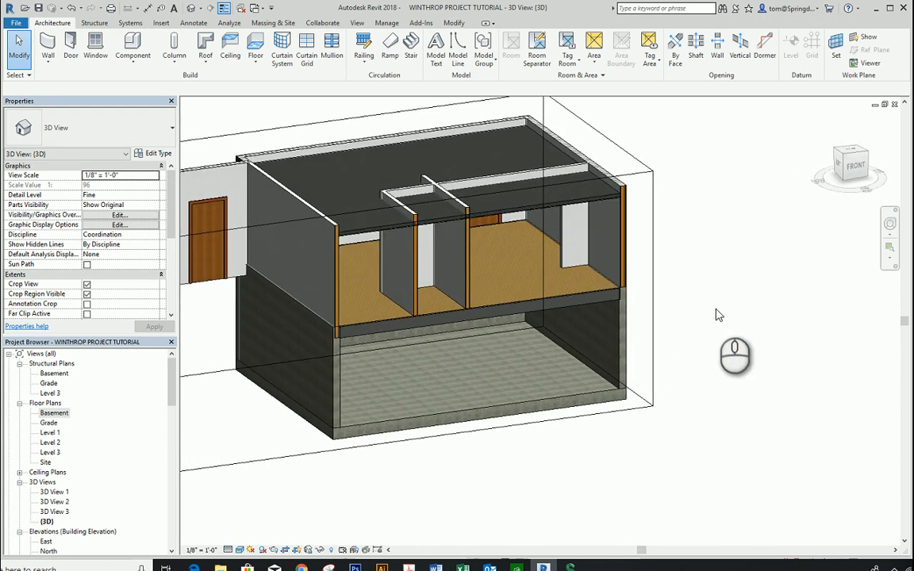
# Step: Check the Grade and Level 1 floor plans, and return to the Basement floor plan
pyautogui.doubleClick(49, 426)
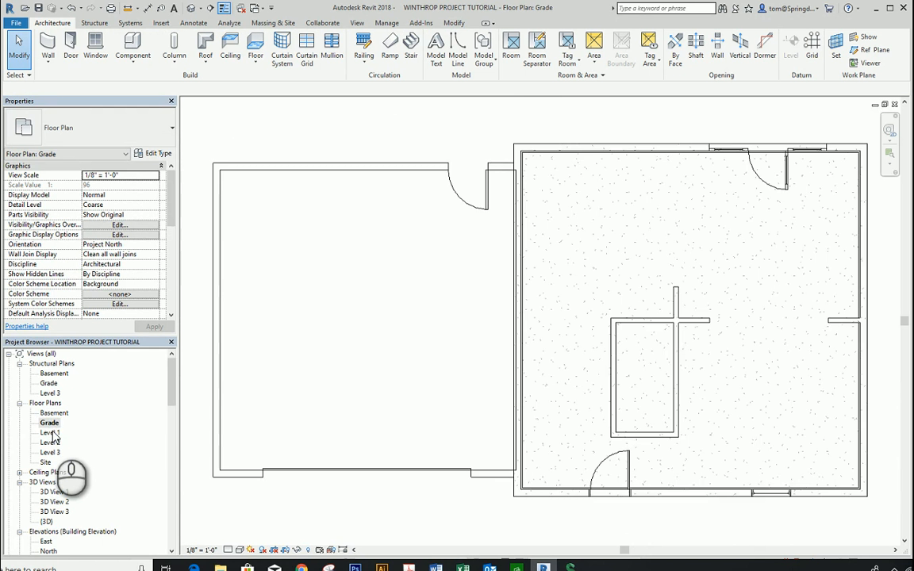
pyautogui.doubleClick(51, 433)
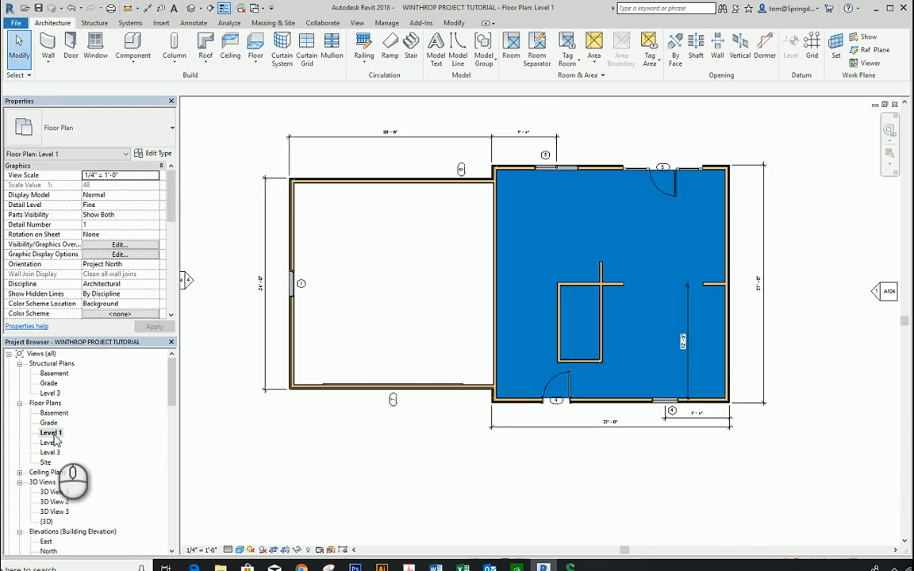
pyautogui.doubleClick(55, 414)
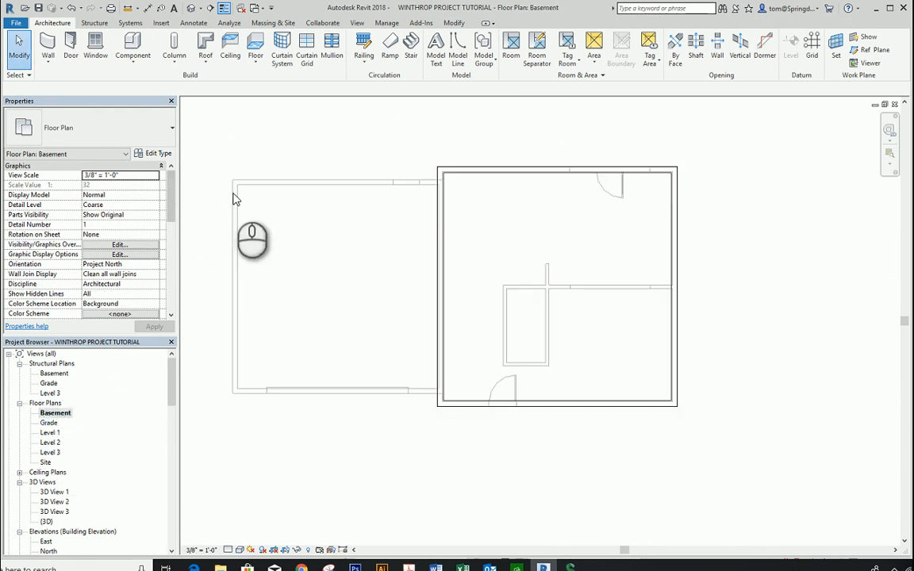
pyautogui.click(256, 65)
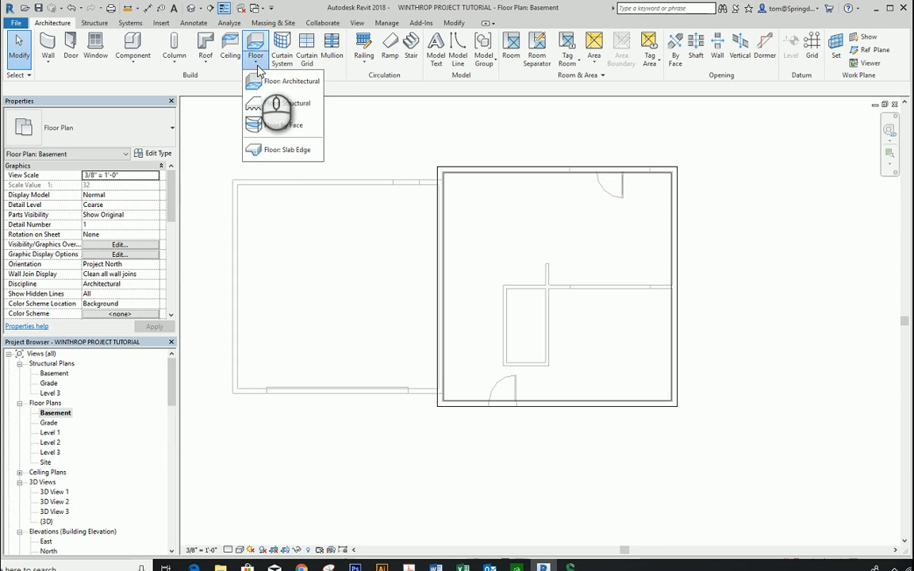
pyautogui.click(94, 24)
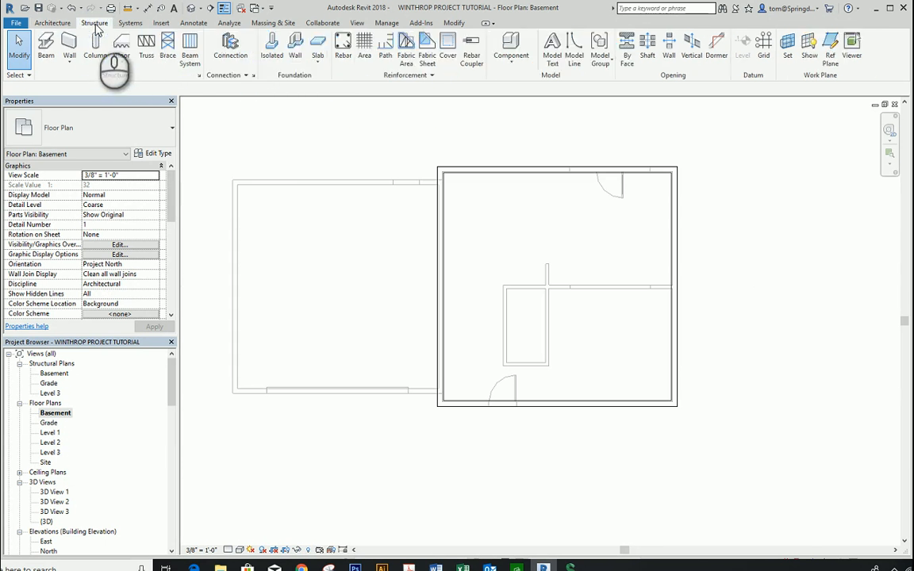
pyautogui.click(123, 63)
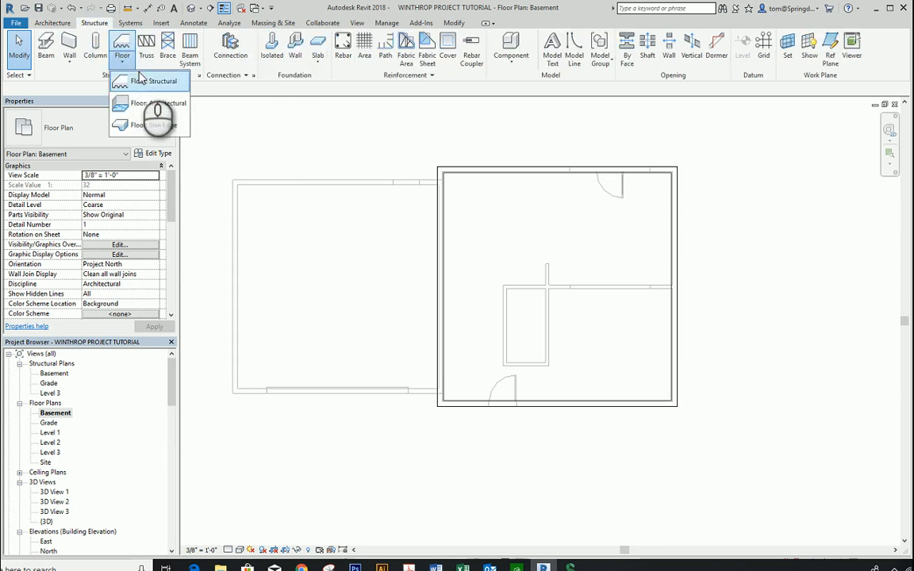
pyautogui.click(150, 83)
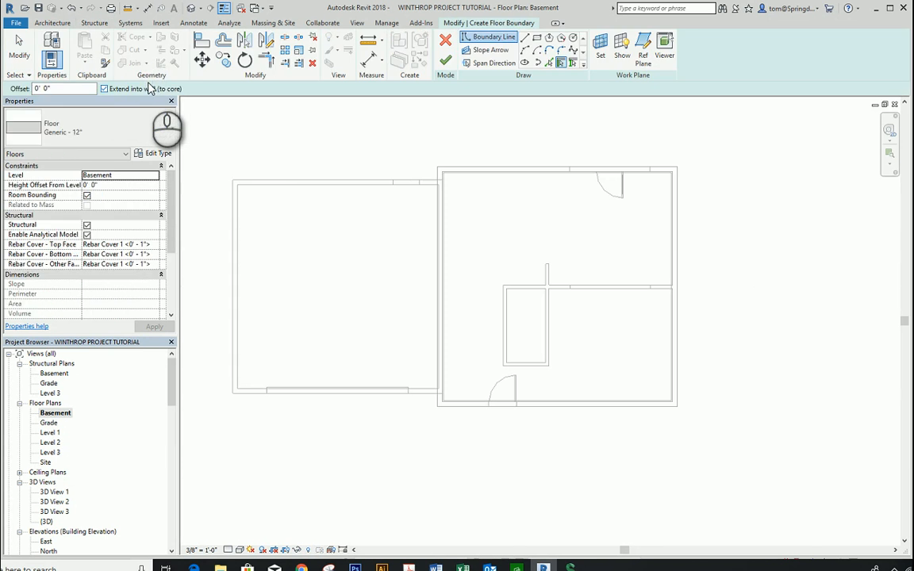
pyautogui.click(173, 132)
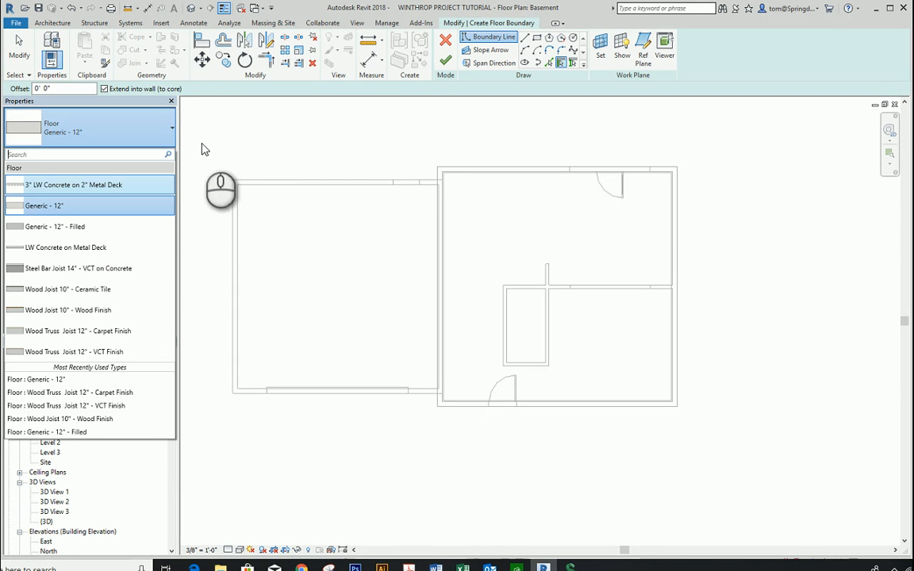
pyautogui.click(203, 146)
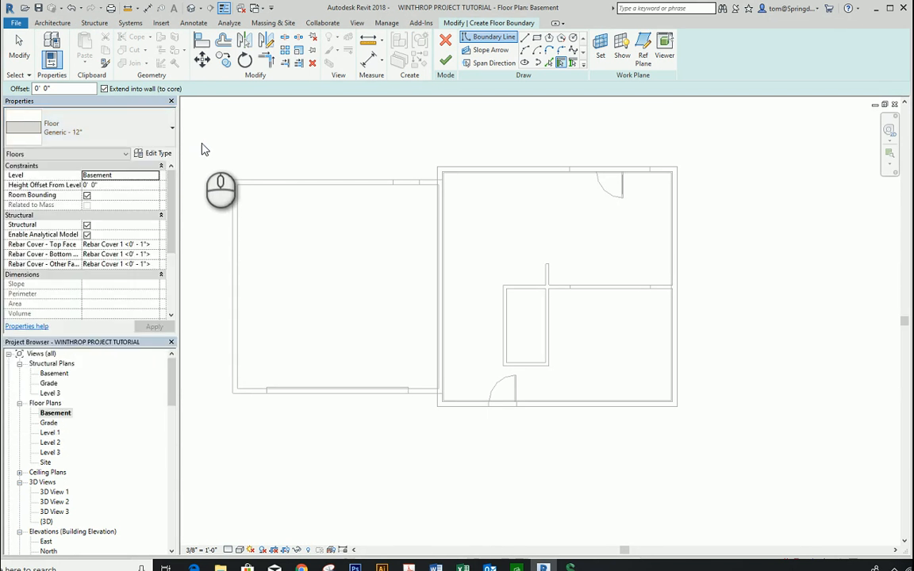
pyautogui.click(93, 23)
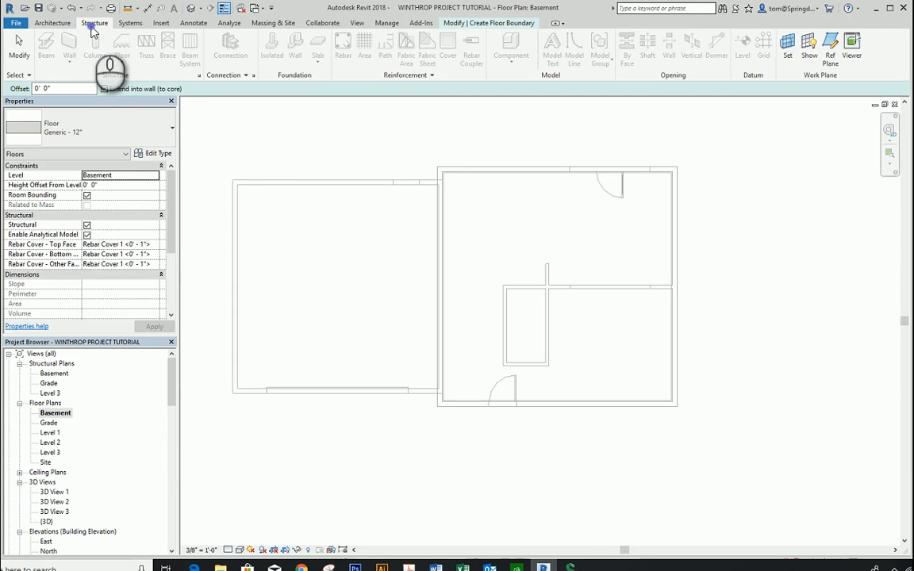
pyautogui.click(23, 52)
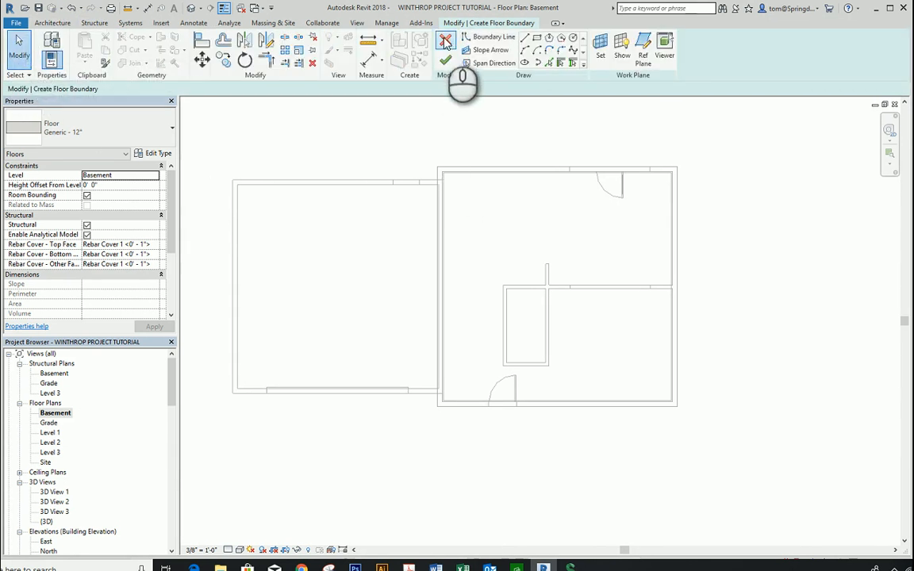
pyautogui.click(445, 61)
pyautogui.click(20, 56)
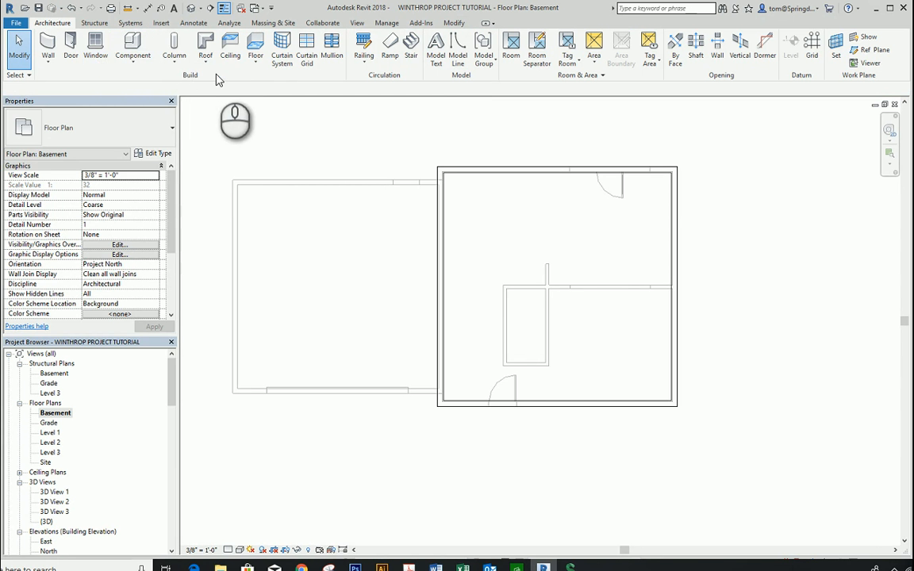
pyautogui.click(256, 63)
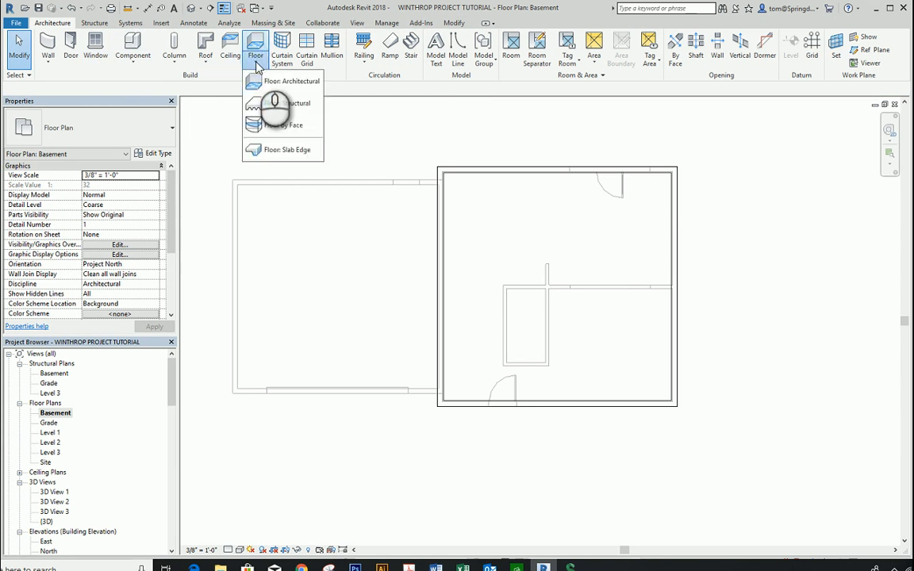
pyautogui.click(93, 23)
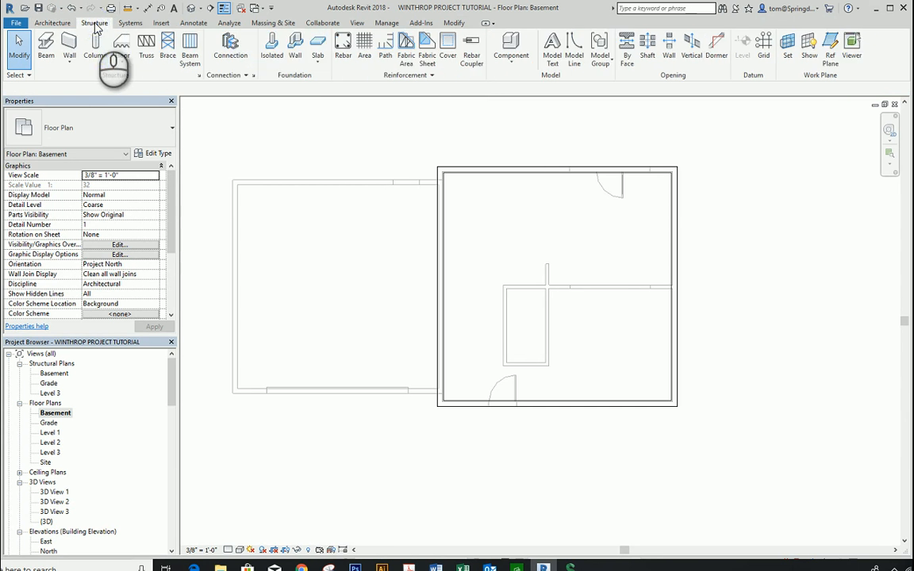
pyautogui.click(124, 63)
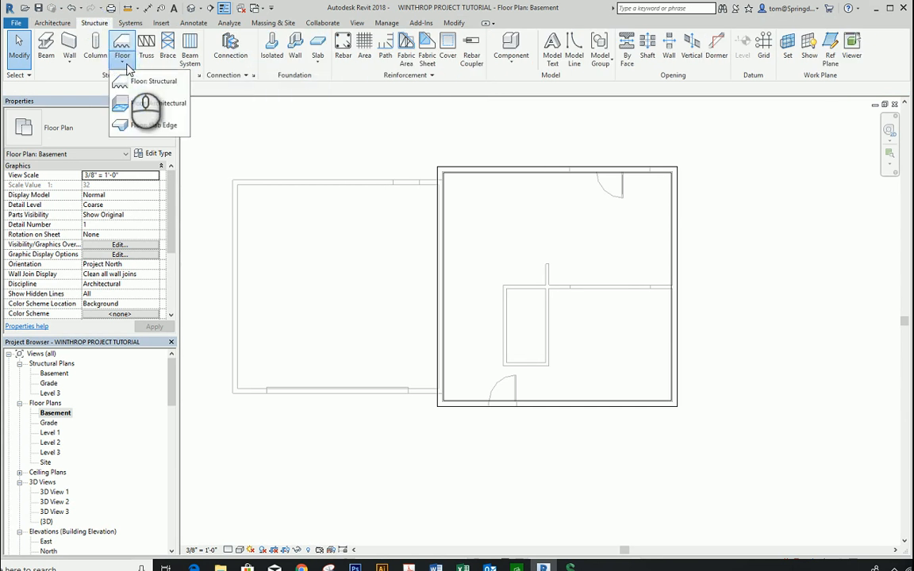
pyautogui.click(135, 85)
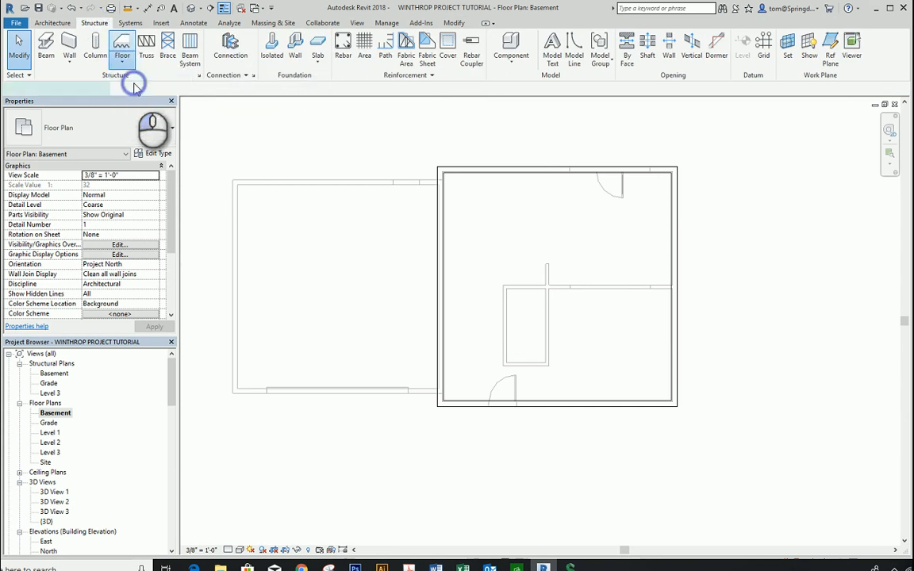
pyautogui.click(171, 130)
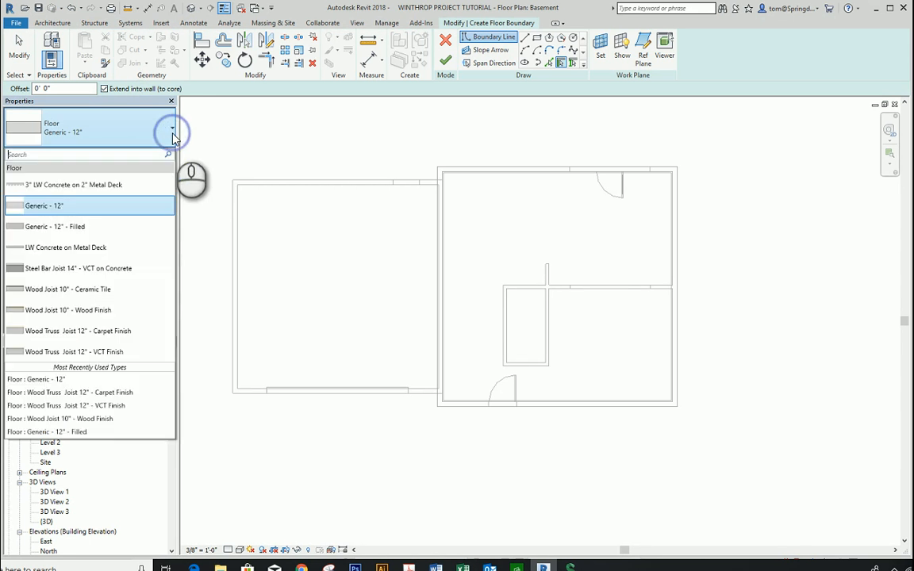
pyautogui.click(229, 146)
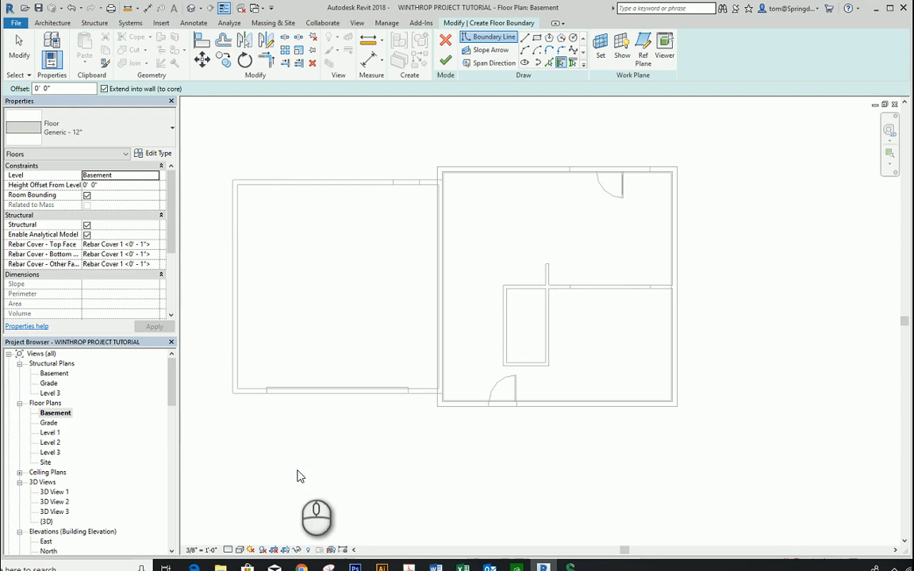
# Step: Open the Level 2 floor plan and cancel the structural floor boundary sketch that is still open
pyautogui.doubleClick(51, 442)
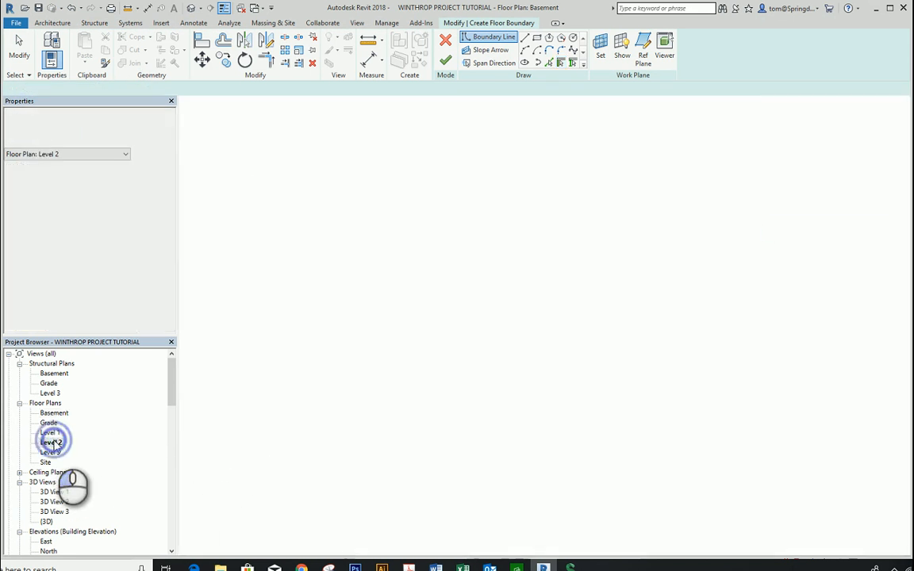
pyautogui.scroll(-3, 432, 398)
pyautogui.moveTo(432, 392); pyautogui.dragTo(381, 353, button='middle')
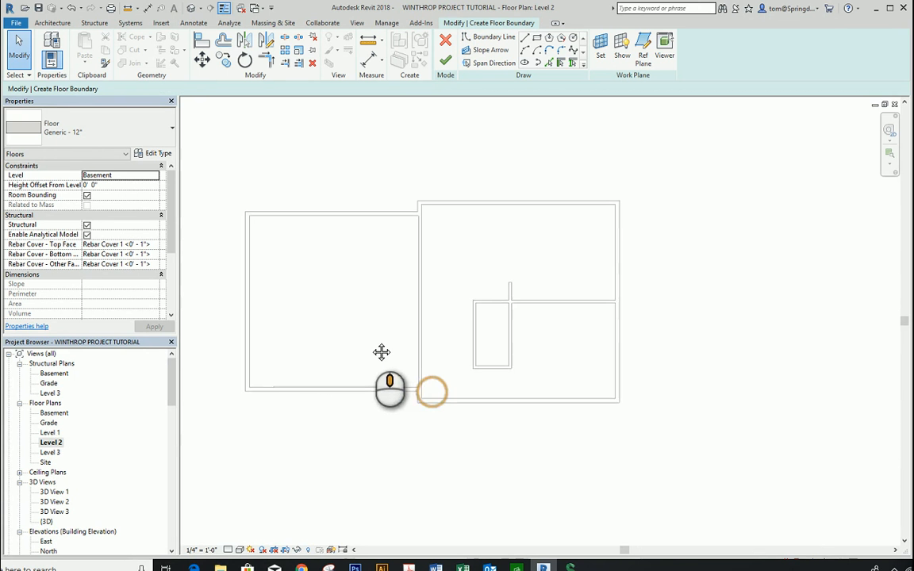
pyautogui.scroll(1, 447, 307)
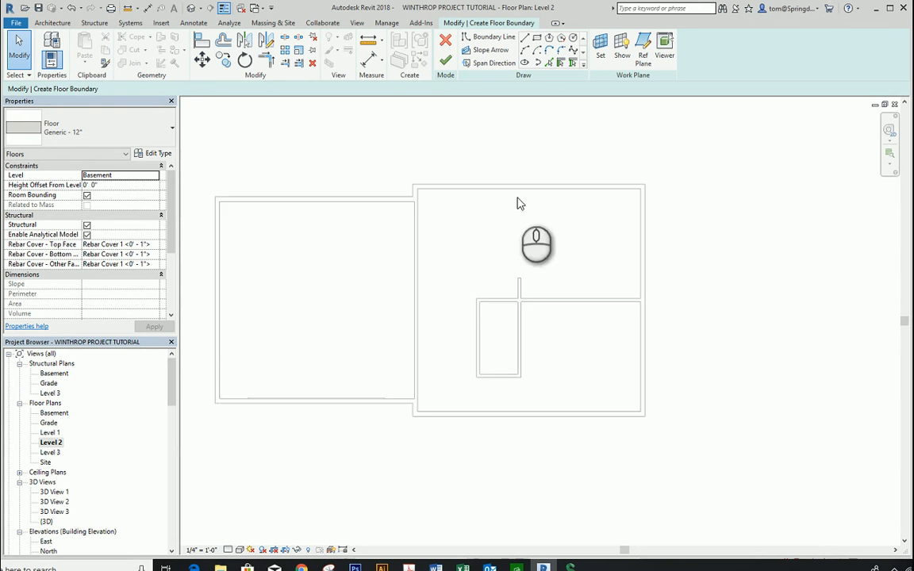
pyautogui.click(446, 40)
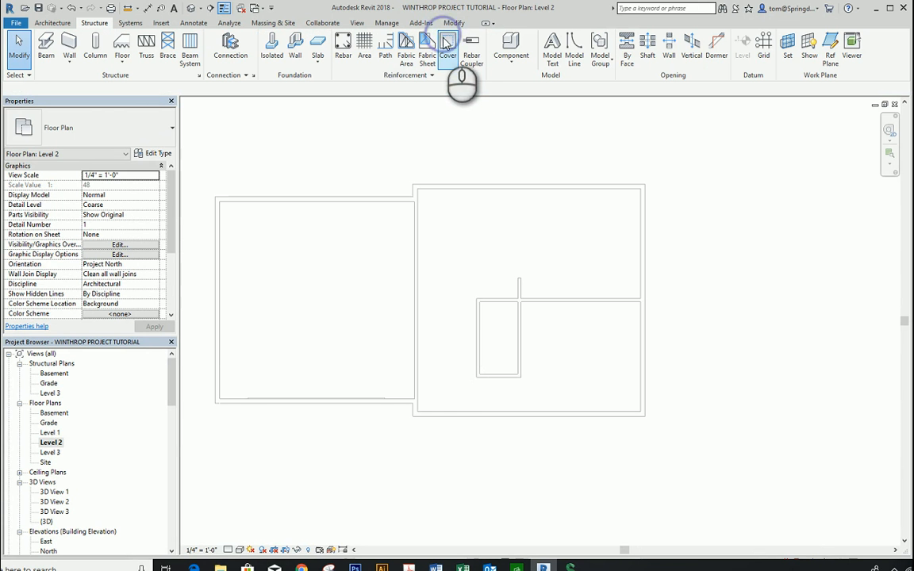
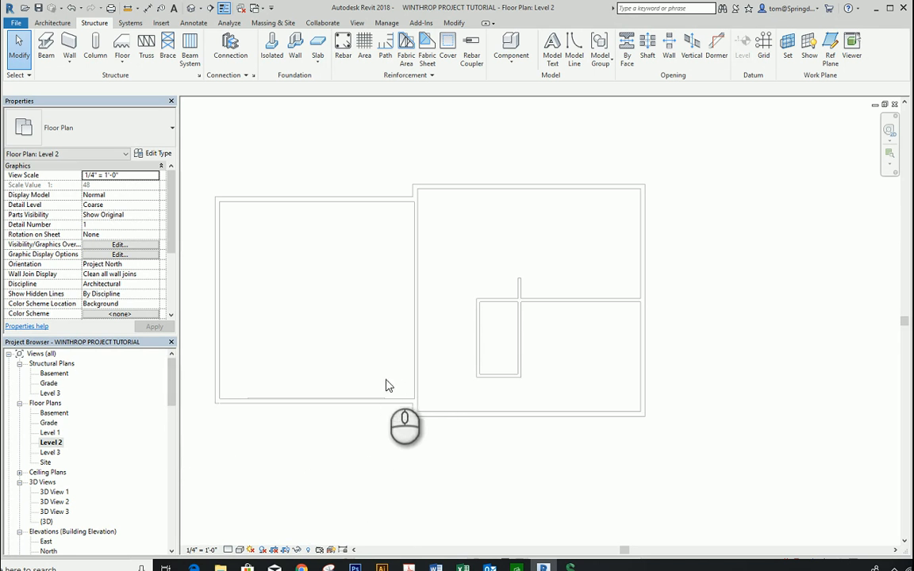
# Step: In the Level 1 floor plan, inspect the floor and the wall between garage and main block, and look through the available wall types
pyautogui.doubleClick(50, 432)
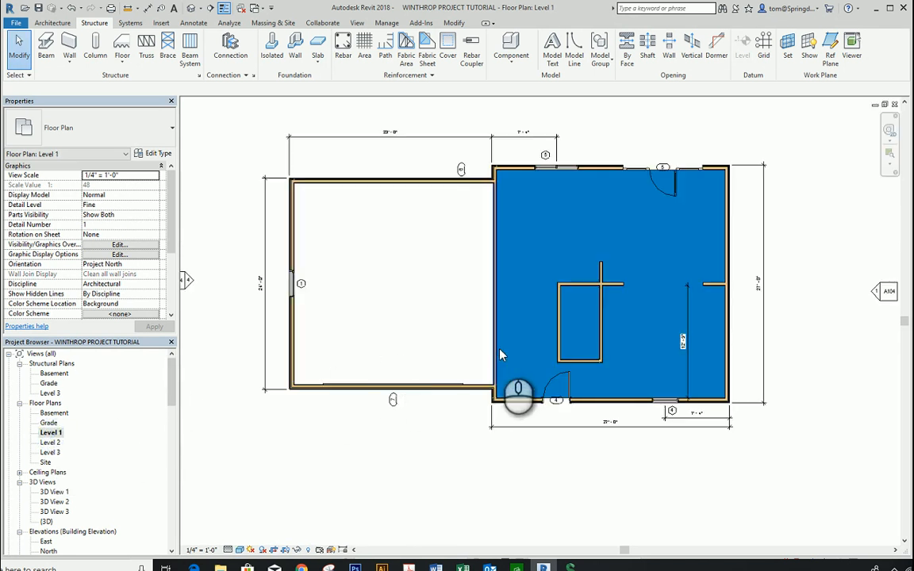
pyautogui.click(494, 358)
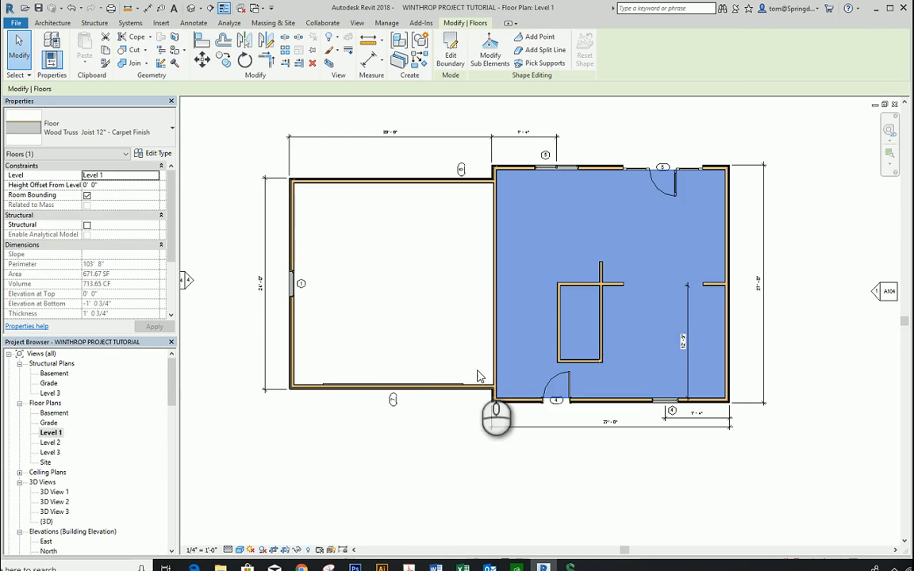
pyautogui.click(450, 518)
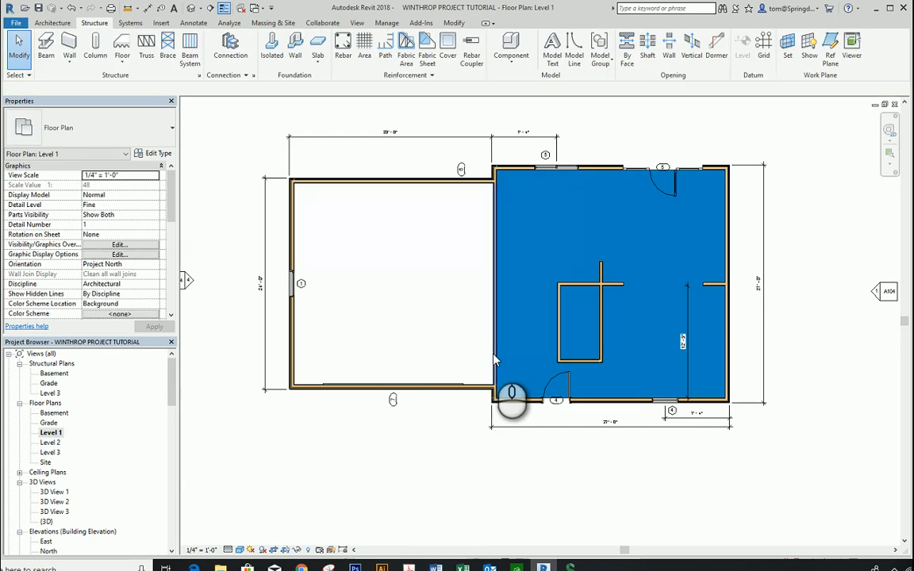
pyautogui.click(495, 365)
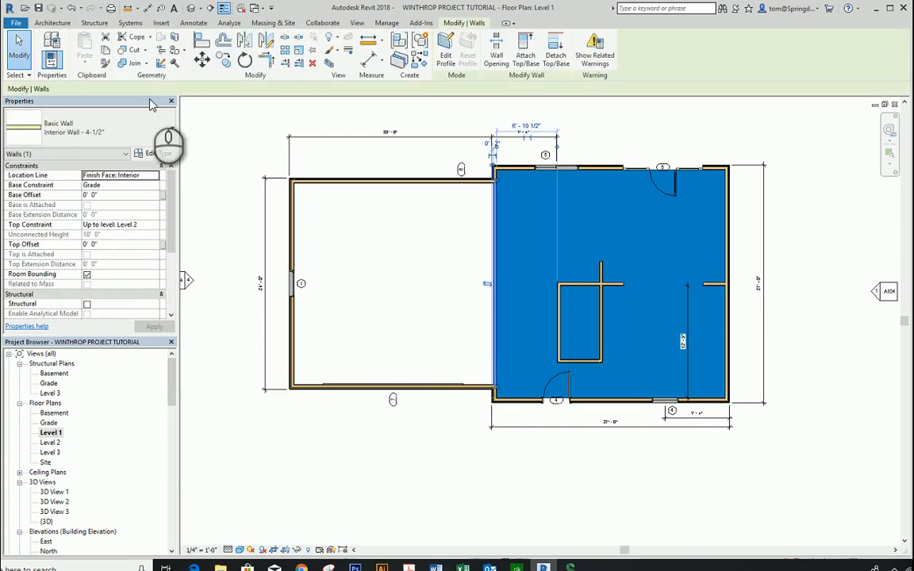
pyautogui.click(170, 129)
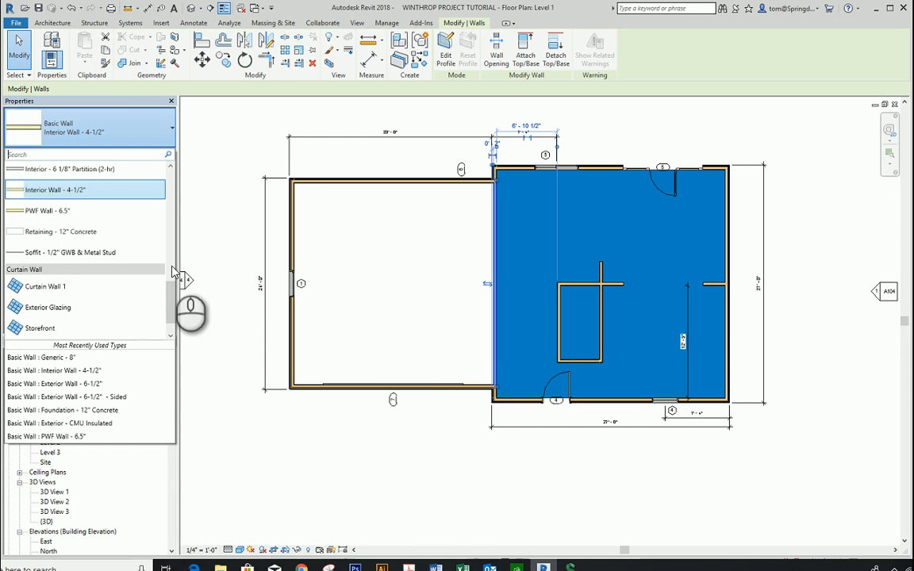
pyautogui.moveTo(172, 297); pyautogui.dragTo(173, 279)
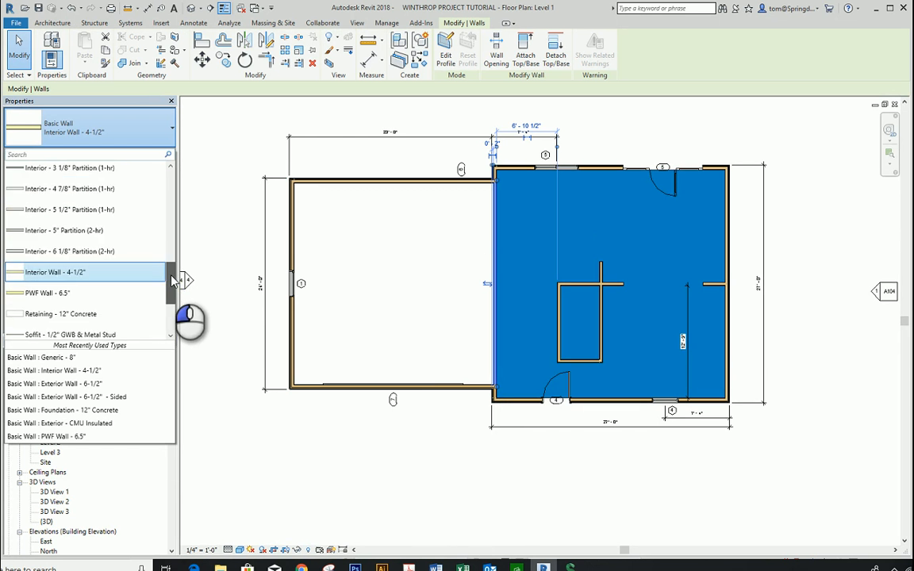
pyautogui.moveTo(173, 279); pyautogui.dragTo(179, 212)
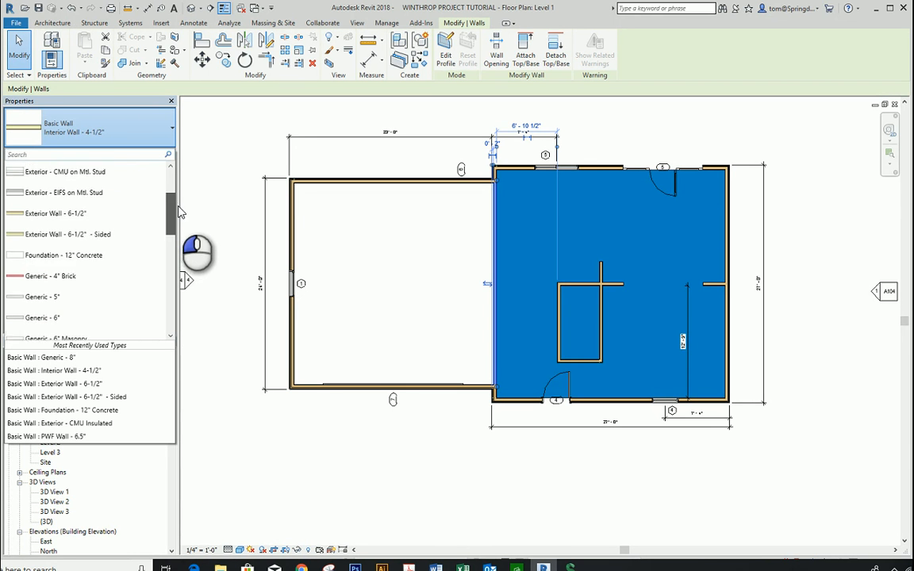
pyautogui.moveTo(179, 212)
pyautogui.mouseDown()
pyautogui.moveTo(179, 184)
pyautogui.moveTo(184, 208)
pyautogui.mouseUp()
pyautogui.click(373, 503)
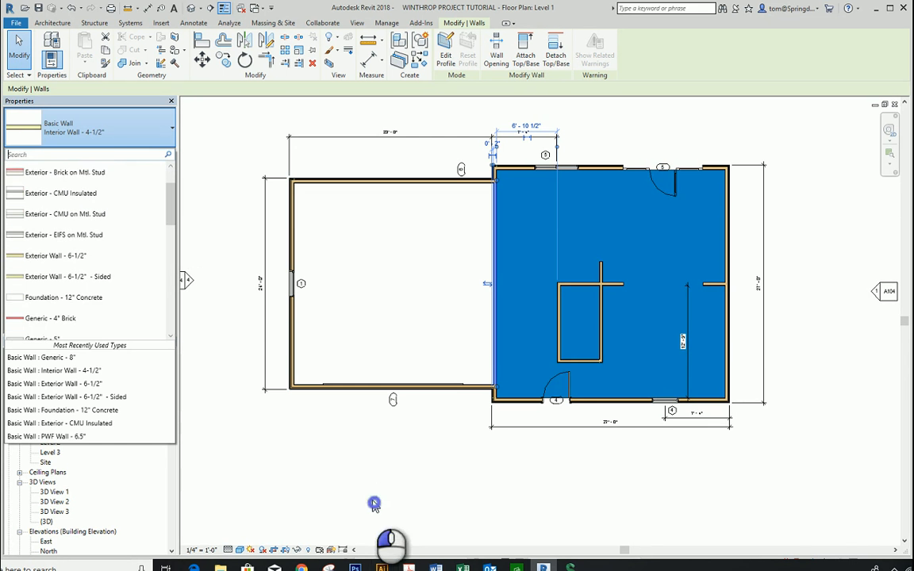
# Step: In the Level 2 floor plan, draw a rectangle of Exterior Wall - 6-1/2" - Sided walls up to Level 3 along the main block's outer edge
pyautogui.doubleClick(50, 442)
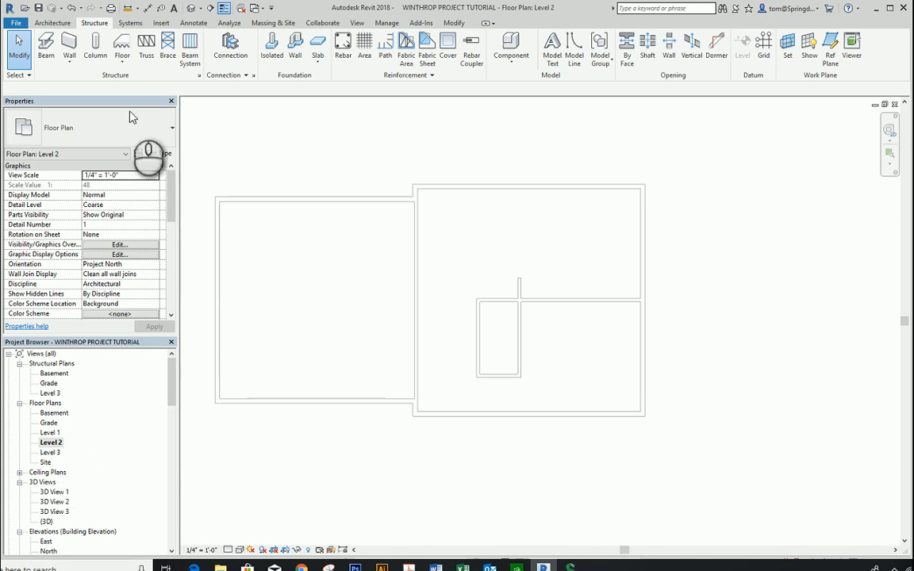
pyautogui.click(53, 23)
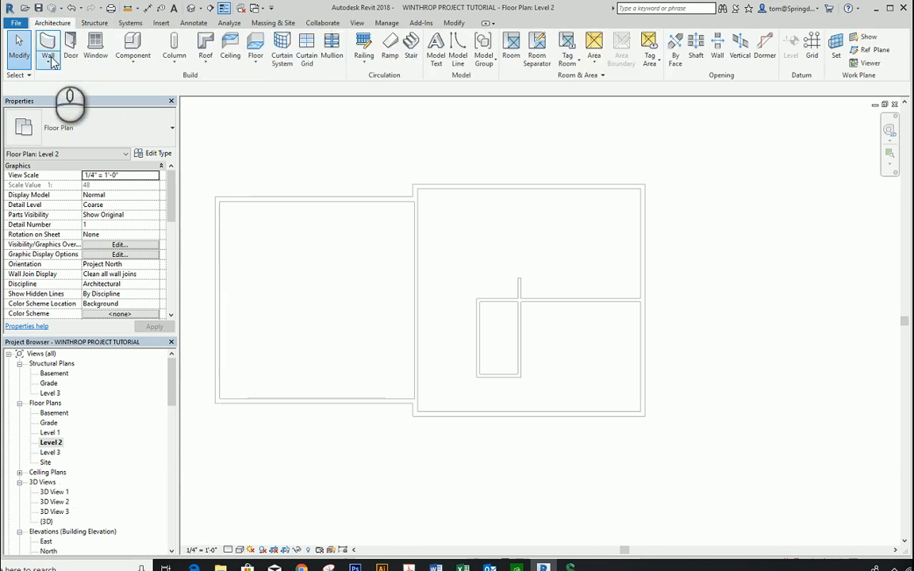
pyautogui.click(47, 59)
pyautogui.click(75, 82)
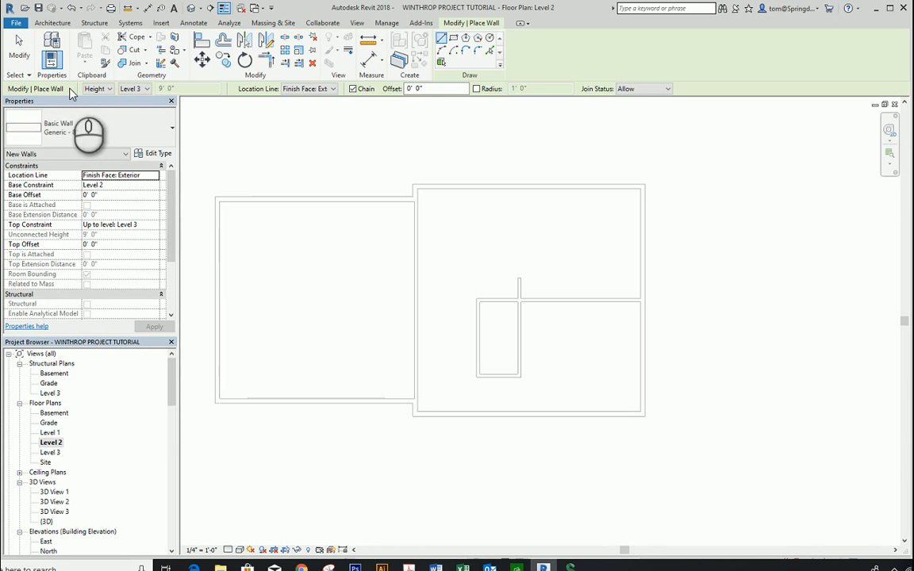
pyautogui.click(171, 131)
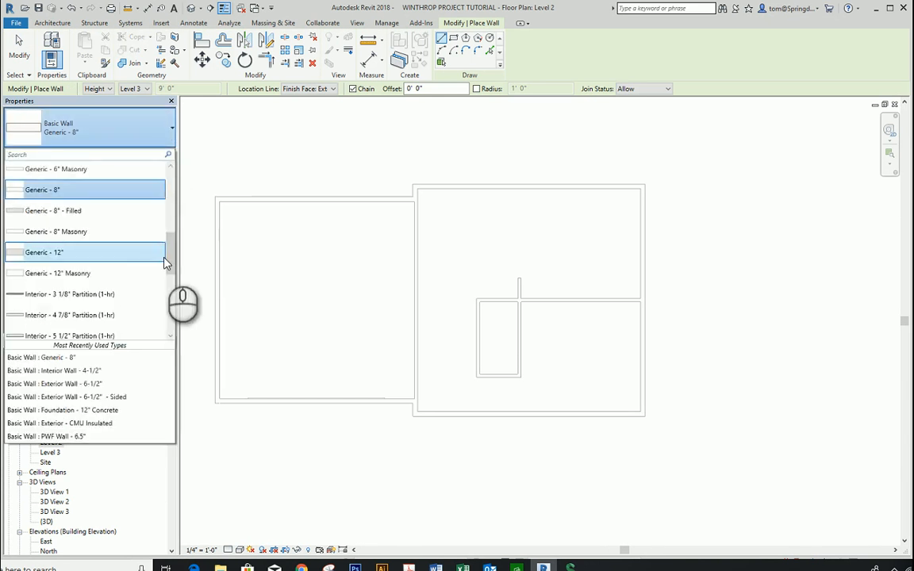
pyautogui.moveTo(169, 258); pyautogui.dragTo(171, 219)
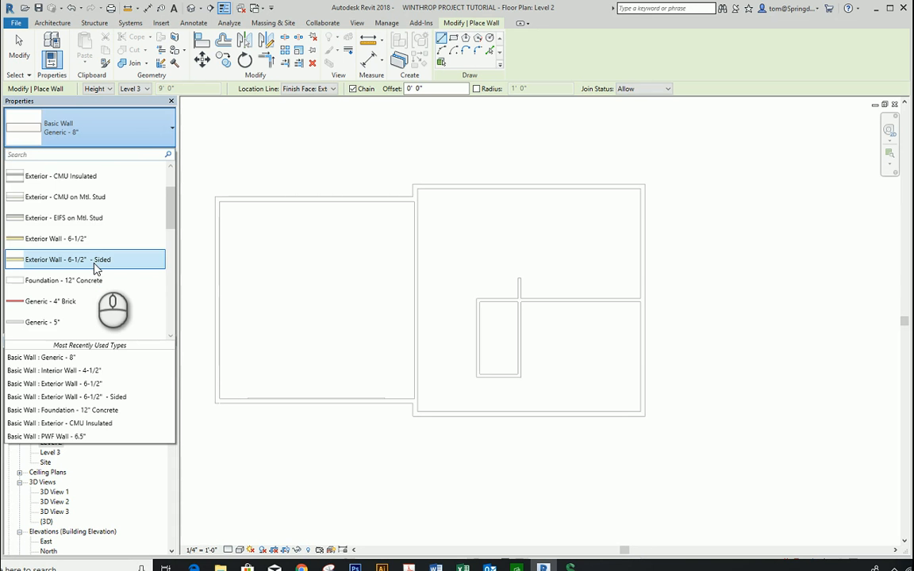
pyautogui.click(94, 262)
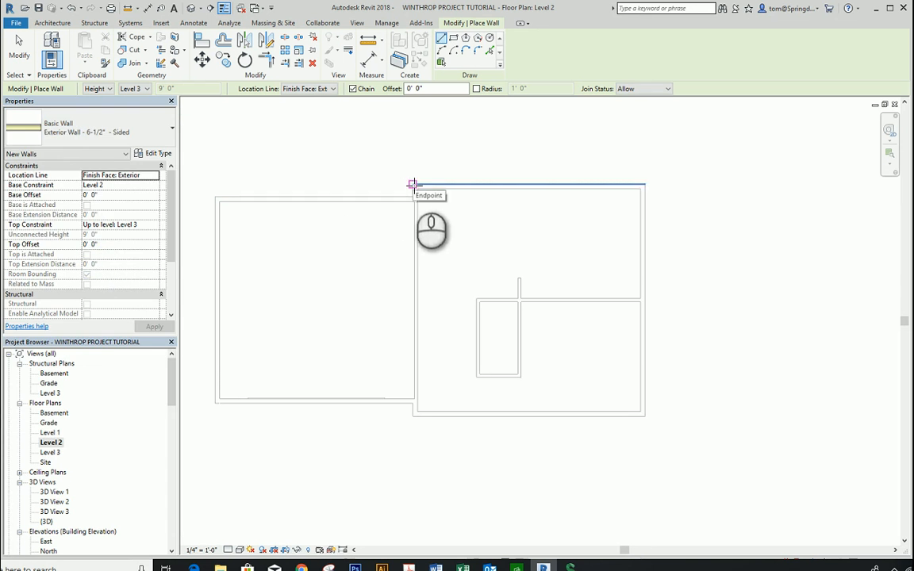
pyautogui.click(453, 37)
pyautogui.click(416, 184)
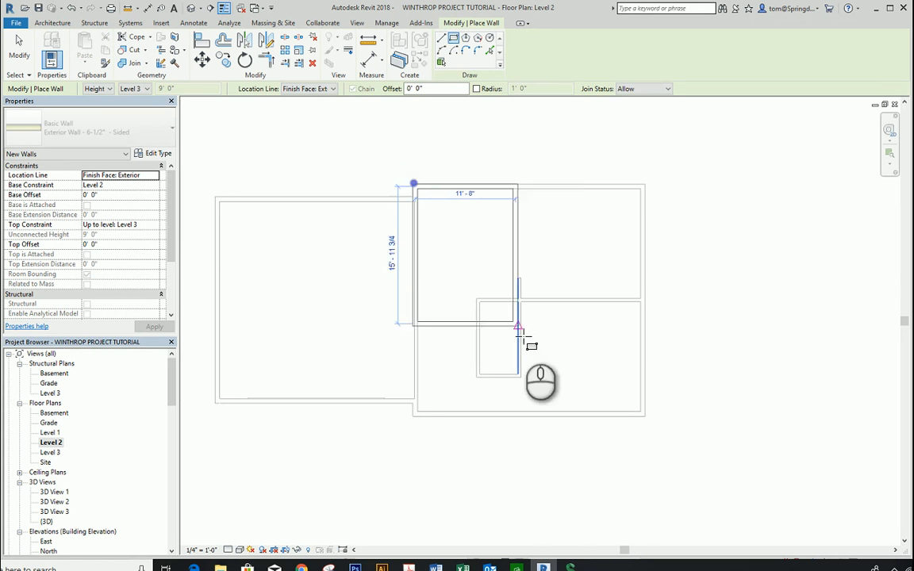
pyautogui.click(646, 419)
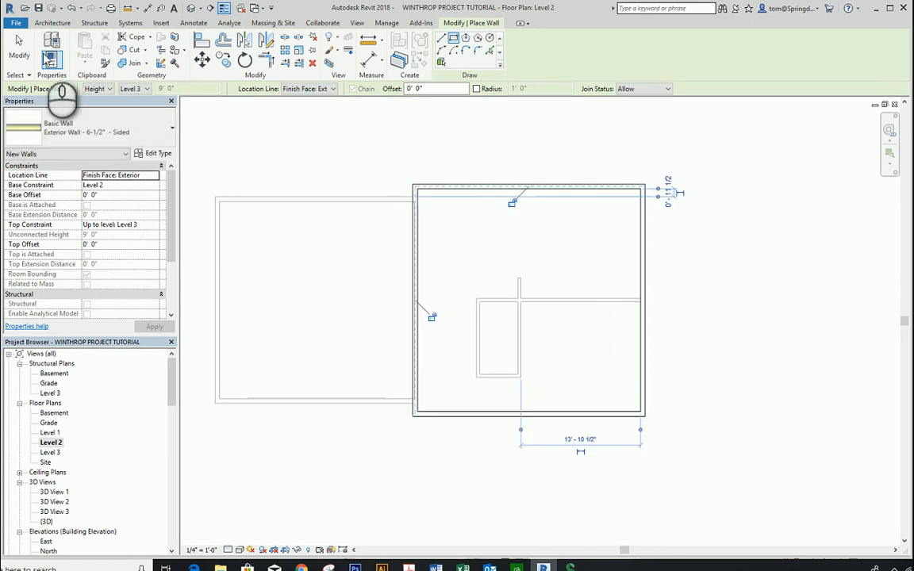
pyautogui.click(20, 49)
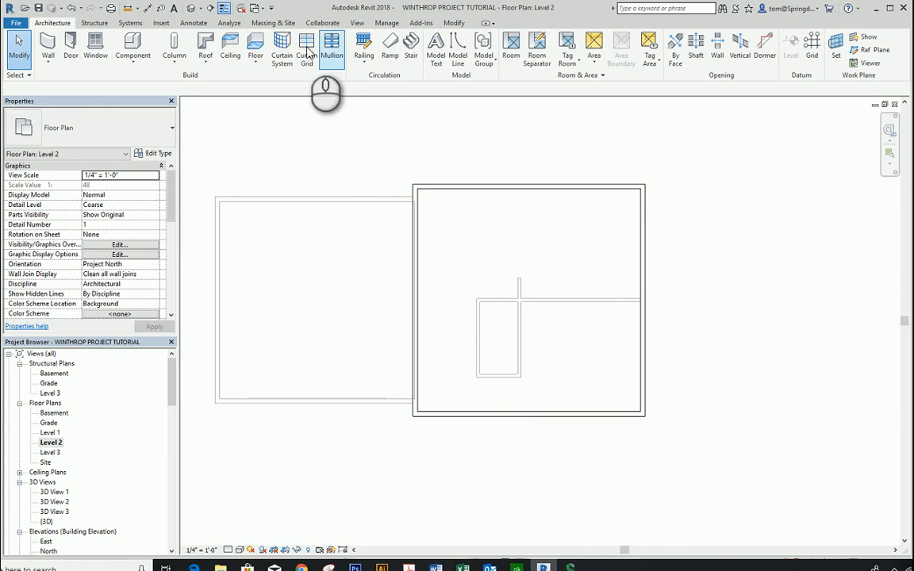
# Step: Turn off the section box in the default 3D view and inspect the house exterior with its Level 2 walls
pyautogui.click(192, 8)
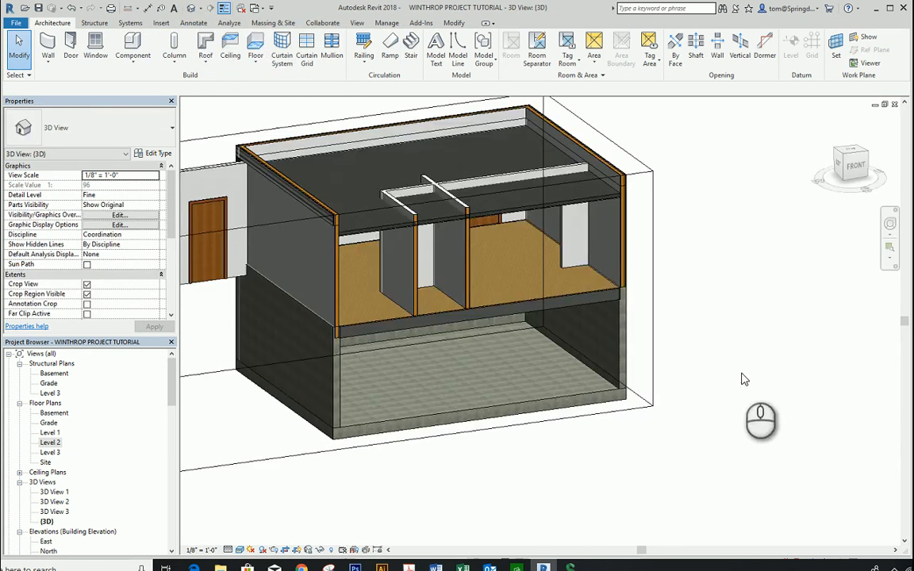
pyautogui.scroll(-3, 743, 379)
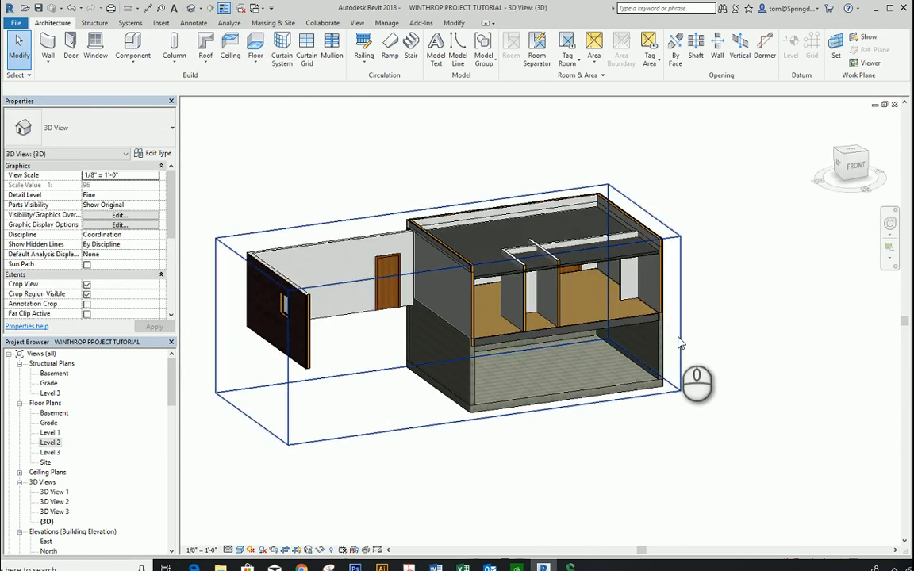
pyautogui.click(684, 343)
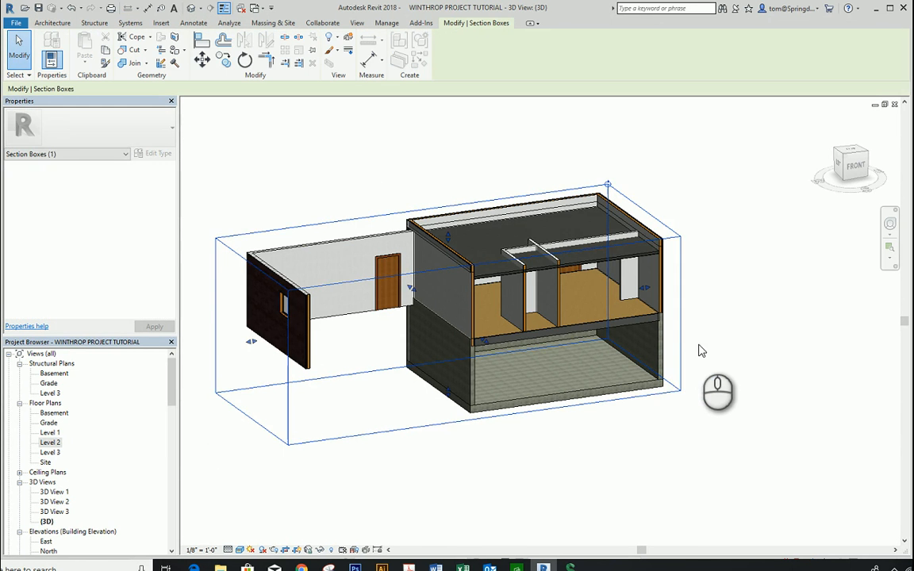
pyautogui.scroll(-1, 713, 317)
pyautogui.scroll(-1, 713, 318)
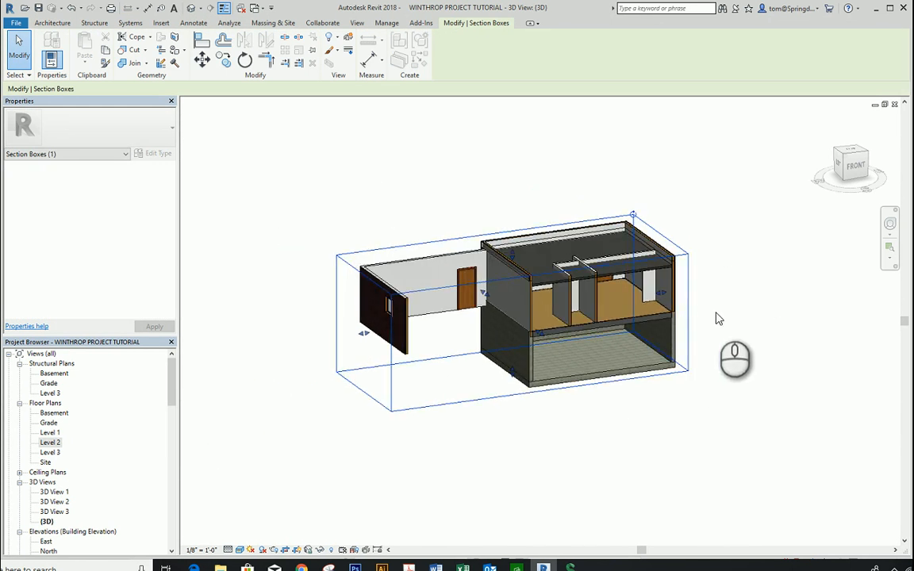
pyautogui.click(720, 316)
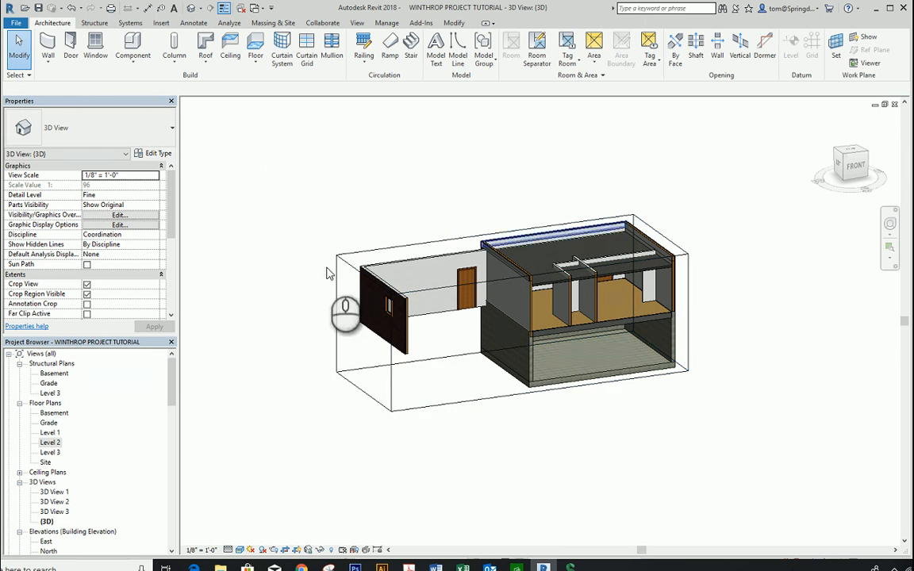
pyautogui.moveTo(171, 220); pyautogui.dragTo(170, 246)
pyautogui.click(87, 285)
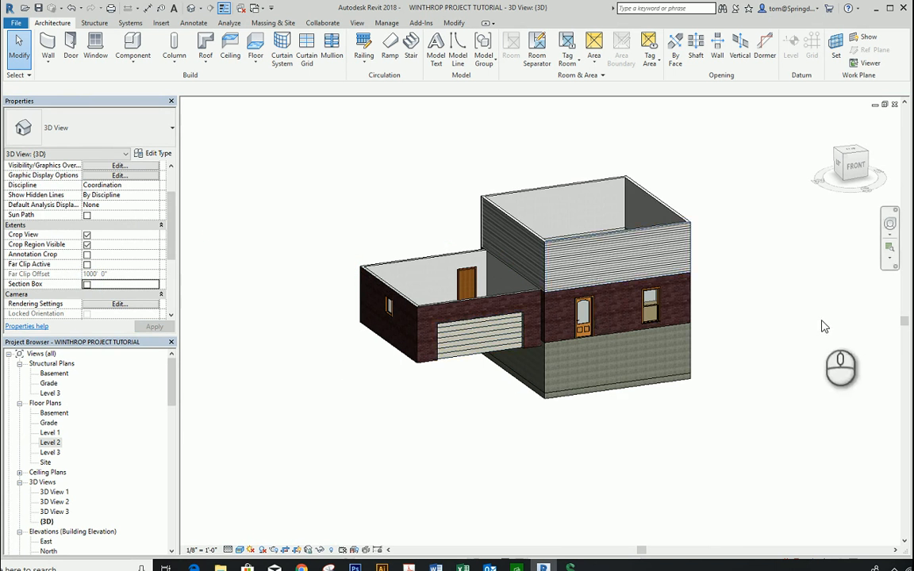
pyautogui.scroll(2, 775, 317)
pyautogui.scroll(2, 769, 310)
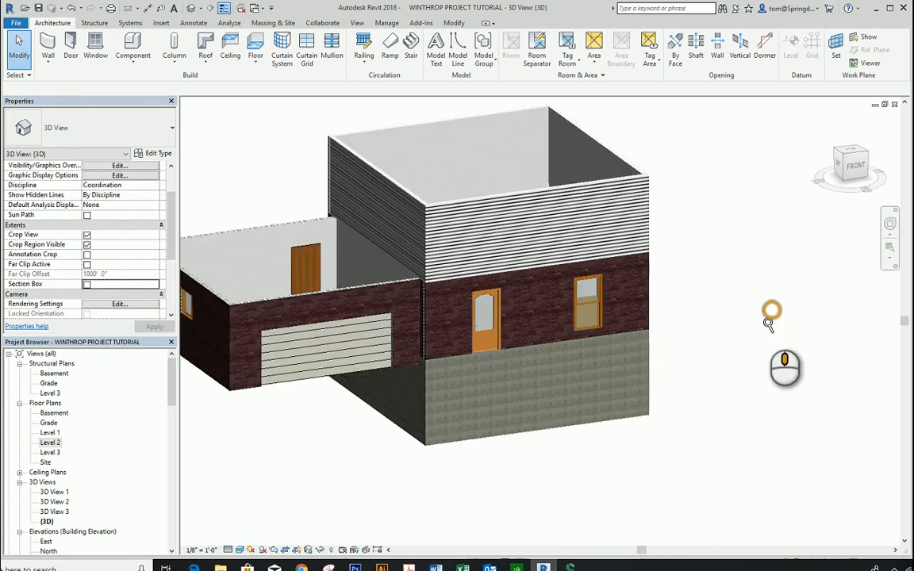
pyautogui.scroll(-4, 783, 357)
pyautogui.keyDown('shift'); pyautogui.moveTo(783, 357); pyautogui.dragTo(796, 332, button='middle'); pyautogui.keyUp('shift')
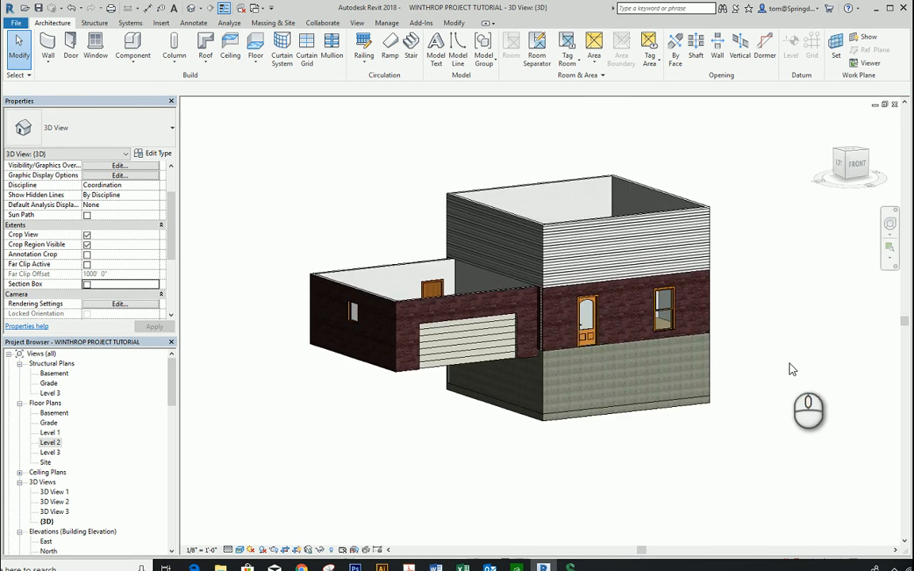
pyautogui.keyDown('shift'); pyautogui.moveTo(772, 394); pyautogui.dragTo(394, 310, button='middle'); pyautogui.keyUp('shift')
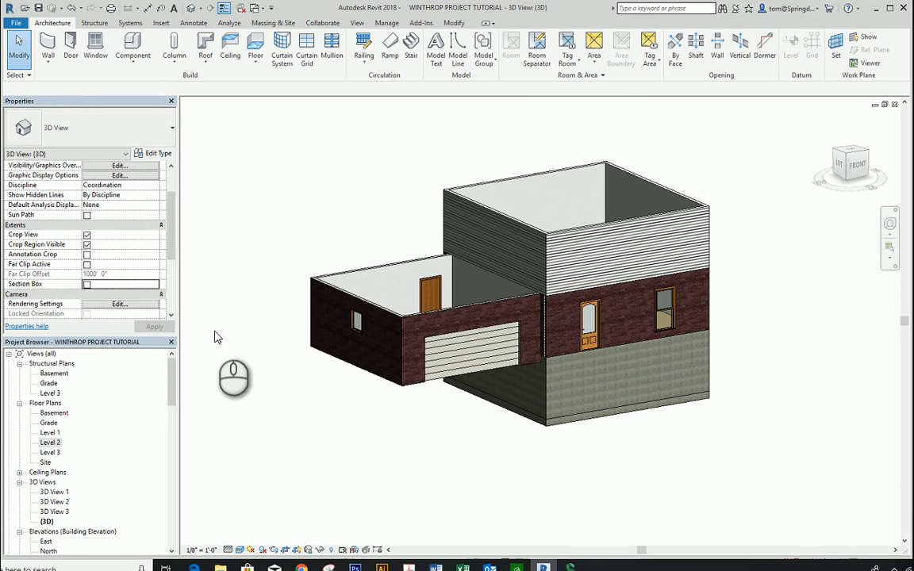
# Step: In the Level 2 floor plan, sketch a rectangular Wood Truss Joist 12" - Carpet Finish architectural floor boundary along the main block's inner wall faces
pyautogui.doubleClick(50, 444)
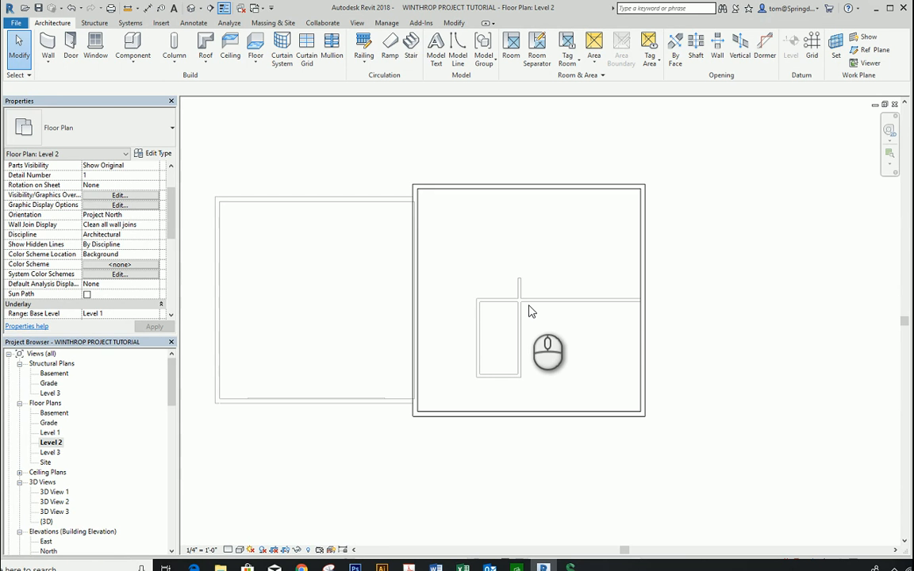
pyautogui.click(254, 64)
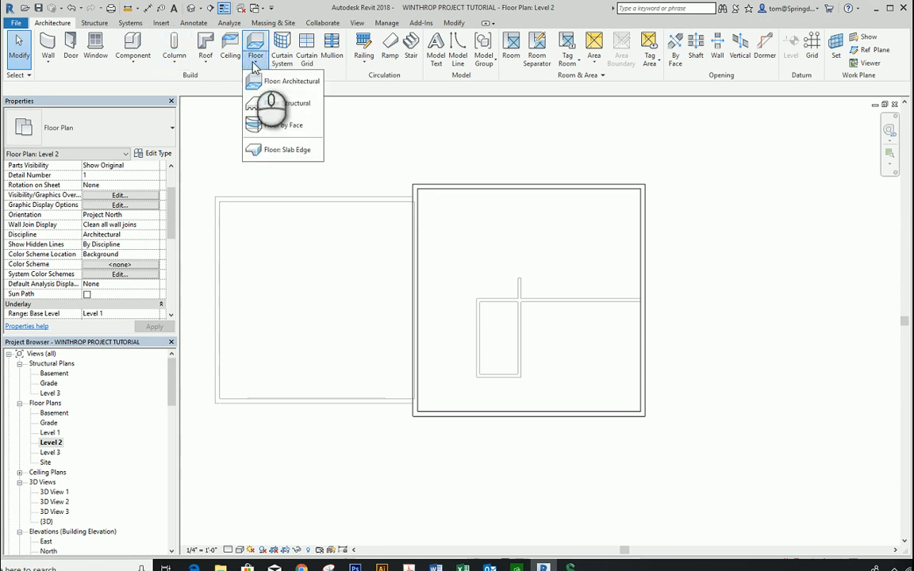
pyautogui.click(292, 82)
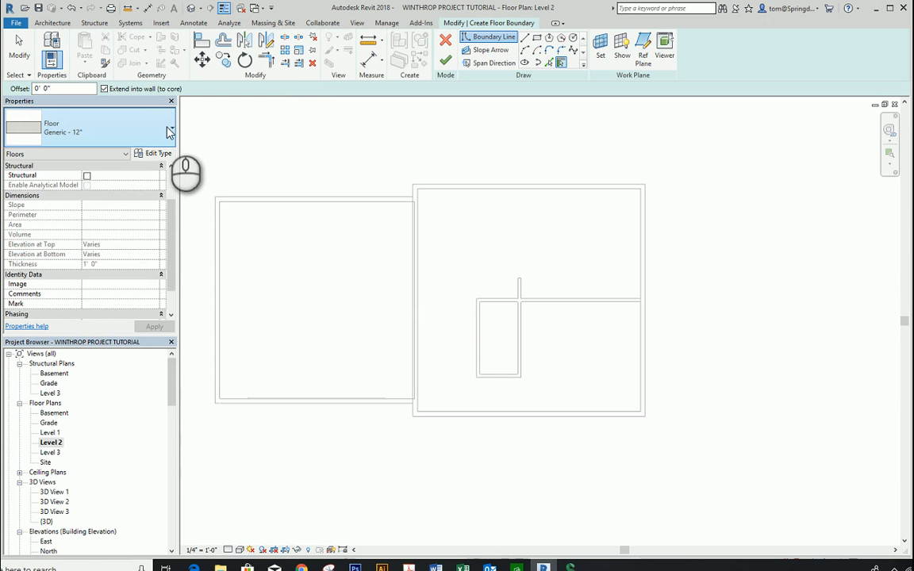
pyautogui.click(168, 130)
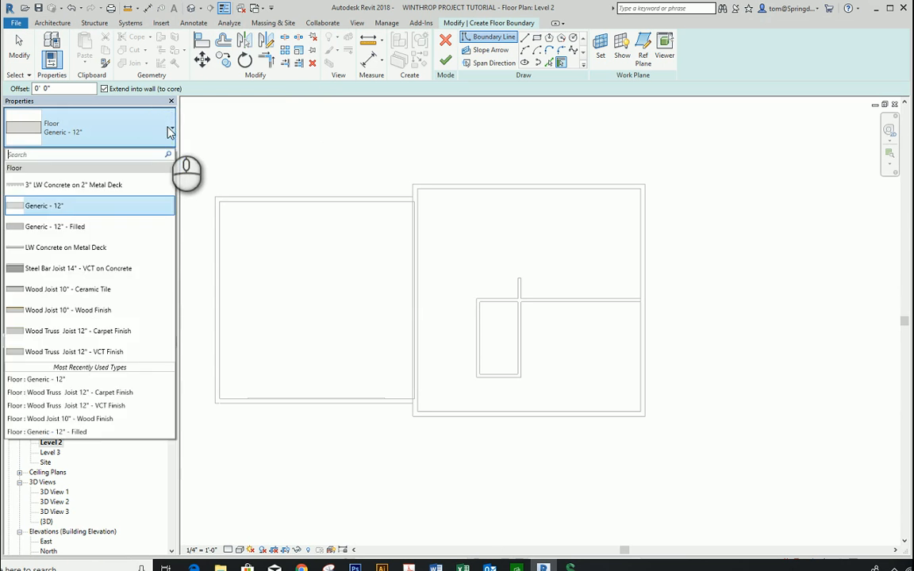
pyautogui.click(130, 332)
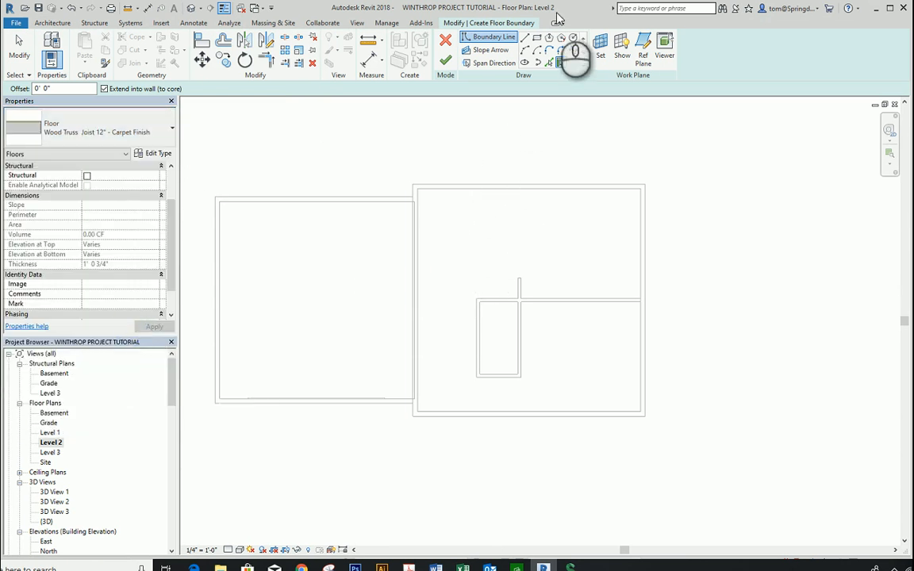
pyautogui.click(536, 37)
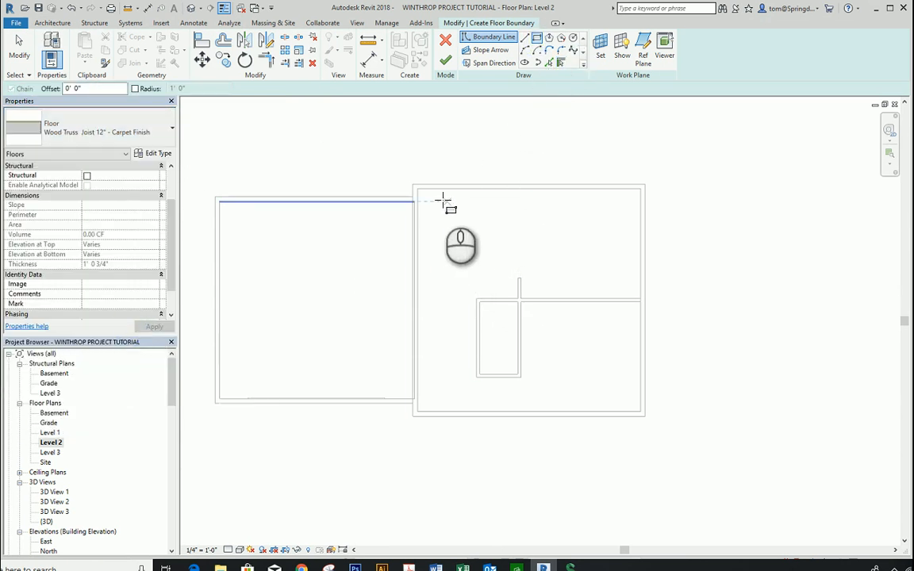
pyautogui.click(418, 189)
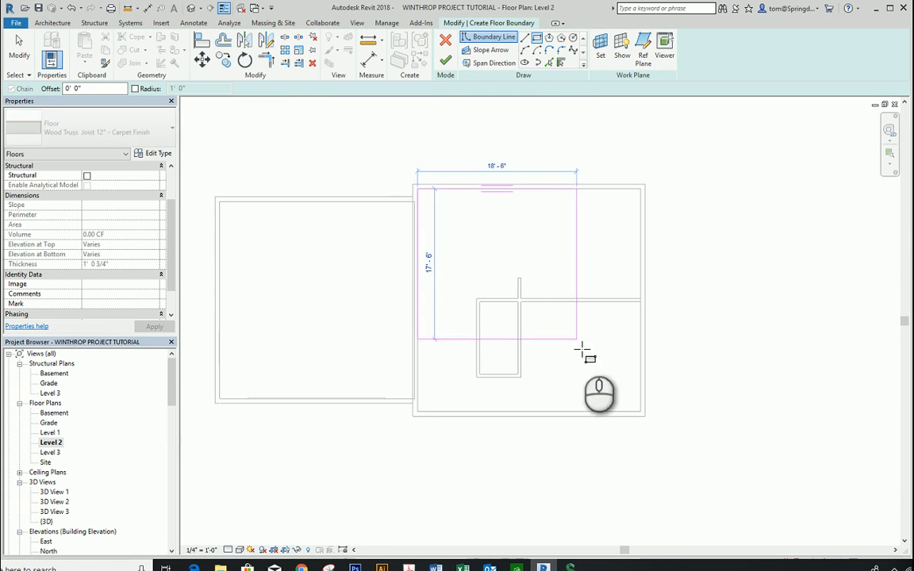
pyautogui.click(645, 412)
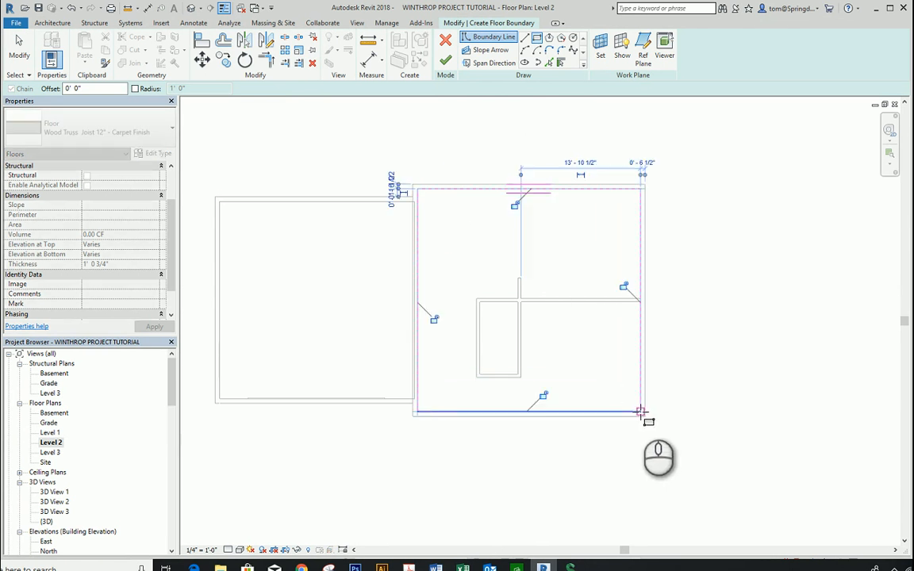
# Step: Finish the Level 2 floor, accept attaching the walls below to its bottom, and detach the targets that the walls miss
pyautogui.click(449, 70)
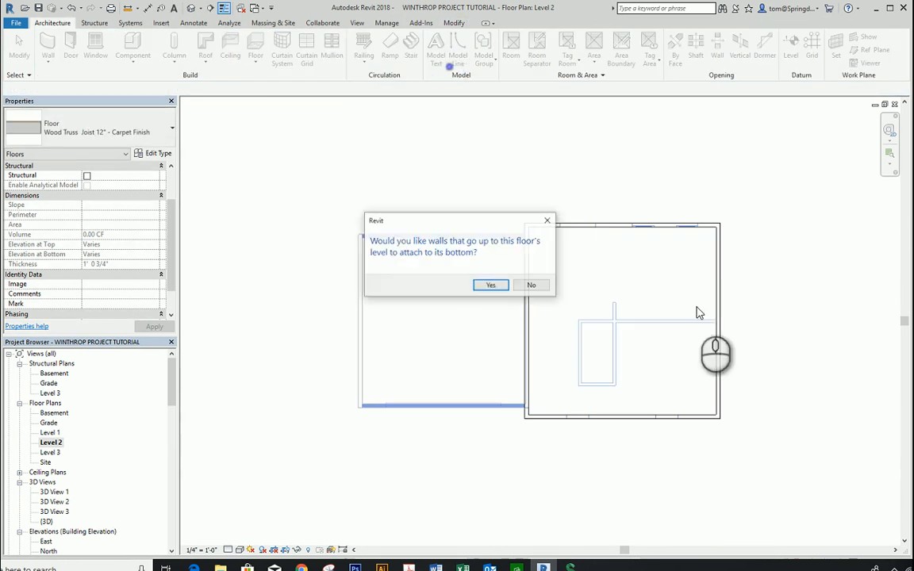
pyautogui.click(493, 287)
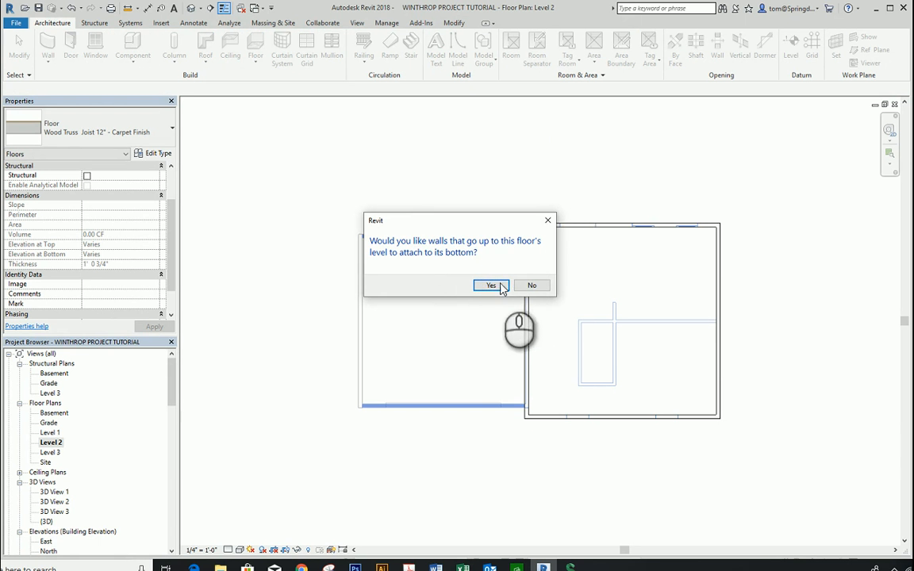
pyautogui.click(492, 286)
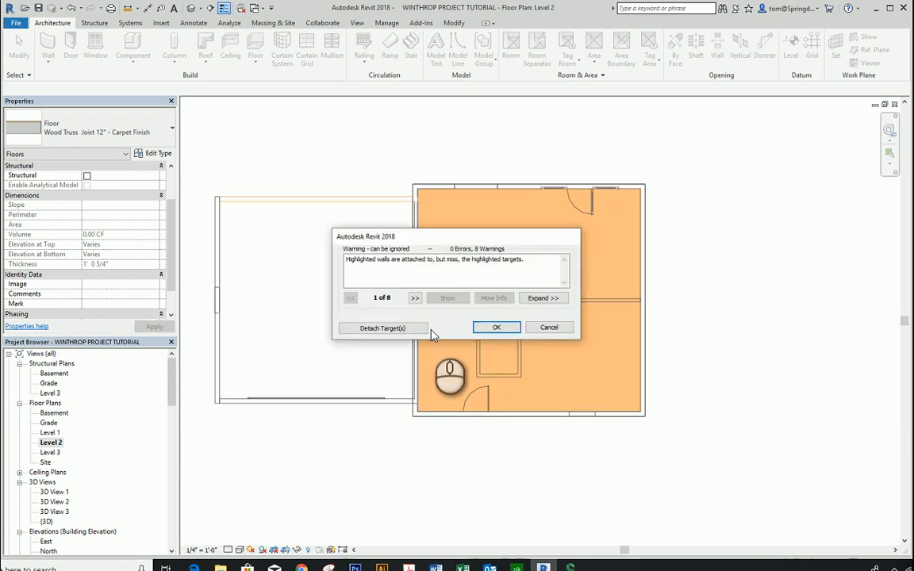
pyautogui.click(384, 328)
pyautogui.click(498, 140)
pyautogui.scroll(-2, 497, 141)
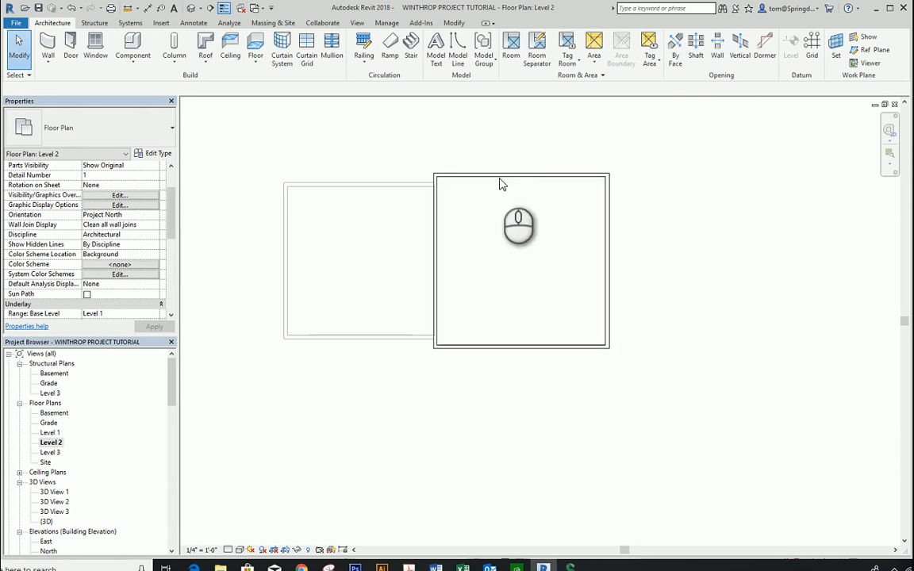
pyautogui.click(514, 210)
pyautogui.click(731, 271)
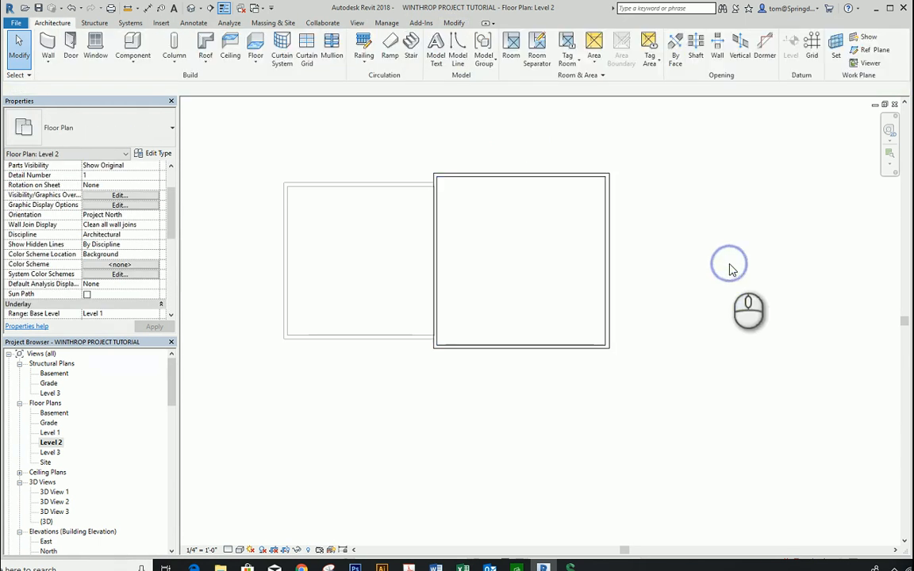
# Step: Inspect the new Level 2 floor in plan and from several angles in the default 3D view
pyautogui.scroll(1, 730, 268)
pyautogui.scroll(-1, 520, 246)
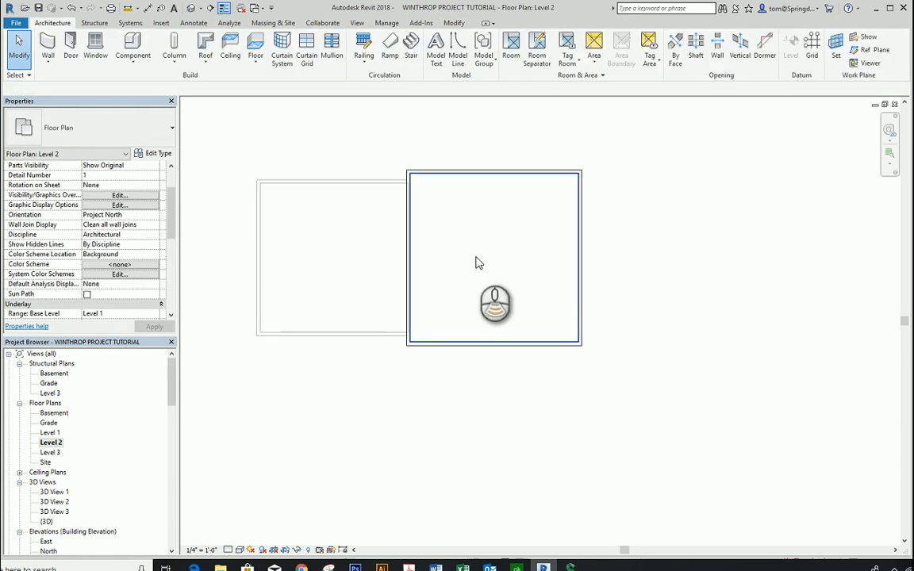
pyautogui.scroll(-1, 475, 258)
pyautogui.moveTo(462, 256); pyautogui.dragTo(452, 273, button='middle')
pyautogui.scroll(1, 453, 273)
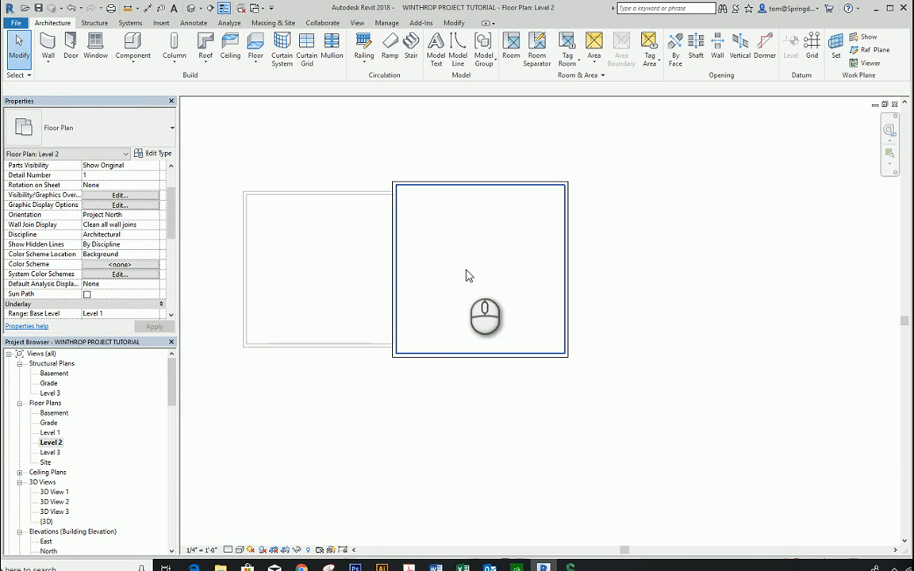
pyautogui.click(191, 7)
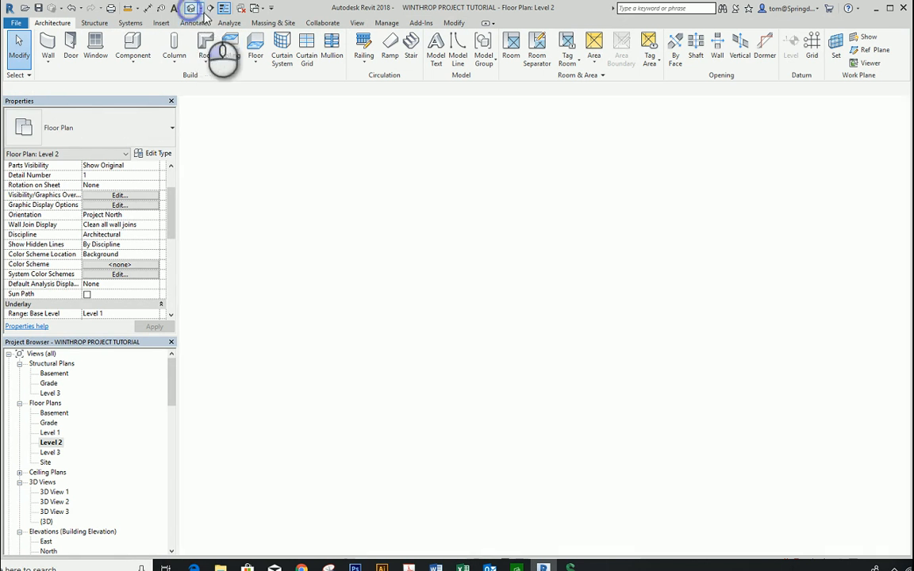
pyautogui.keyDown('shift'); pyautogui.moveTo(567, 162); pyautogui.dragTo(591, 215, button='middle'); pyautogui.keyUp('shift')
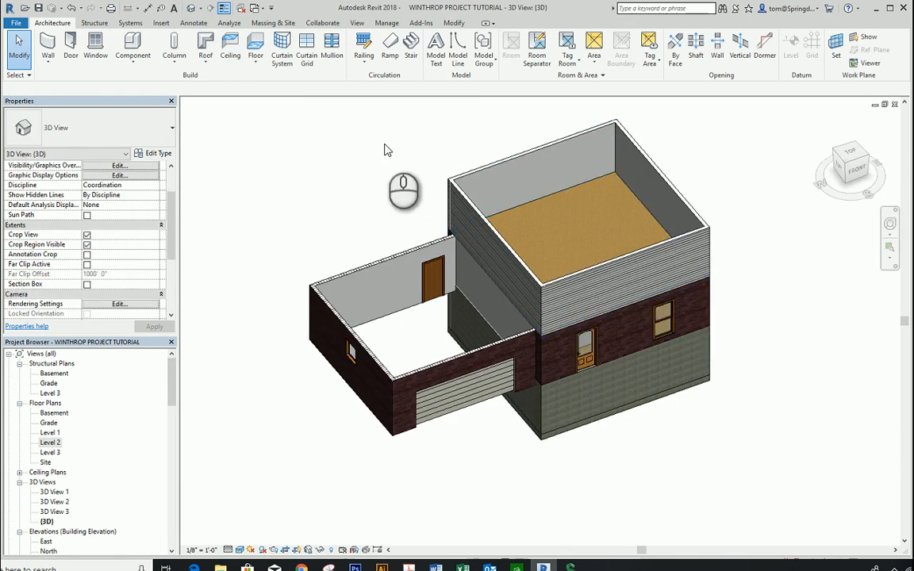
pyautogui.keyDown('shift'); pyautogui.moveTo(383, 149); pyautogui.dragTo(332, 136, button='middle'); pyautogui.keyUp('shift')
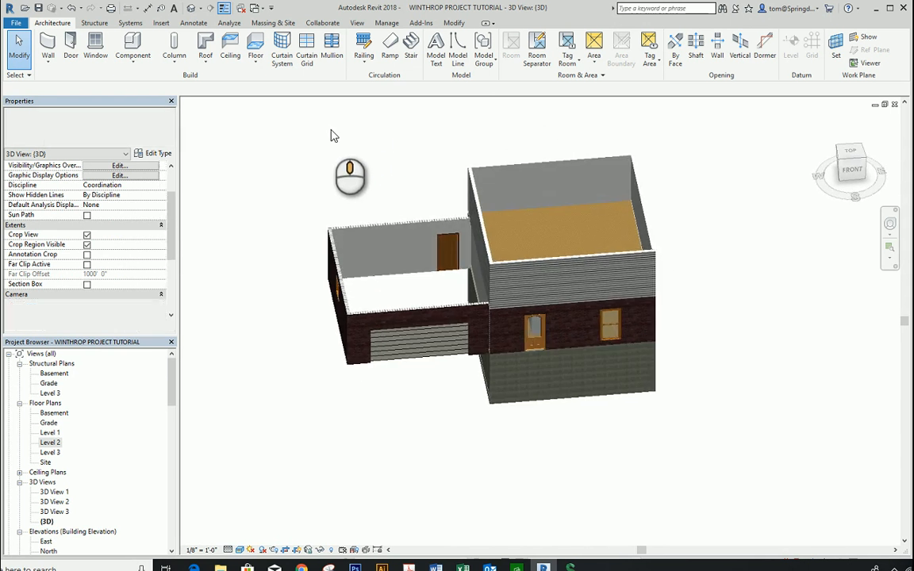
# Step: In the Level 2 floor plan, draw an Interior Wall - 4-1/2" up to Level 3 across the middle of the main block, side to side
pyautogui.doubleClick(51, 443)
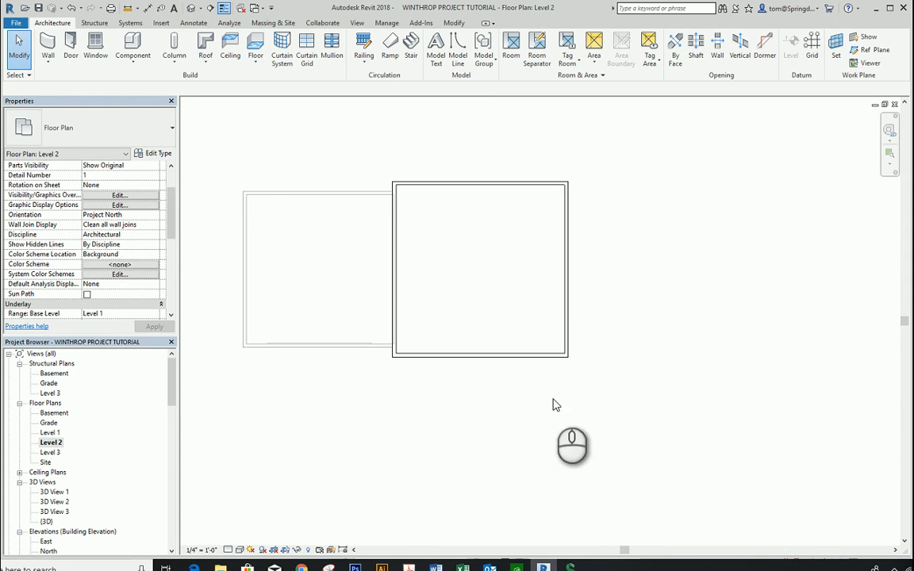
pyautogui.click(48, 70)
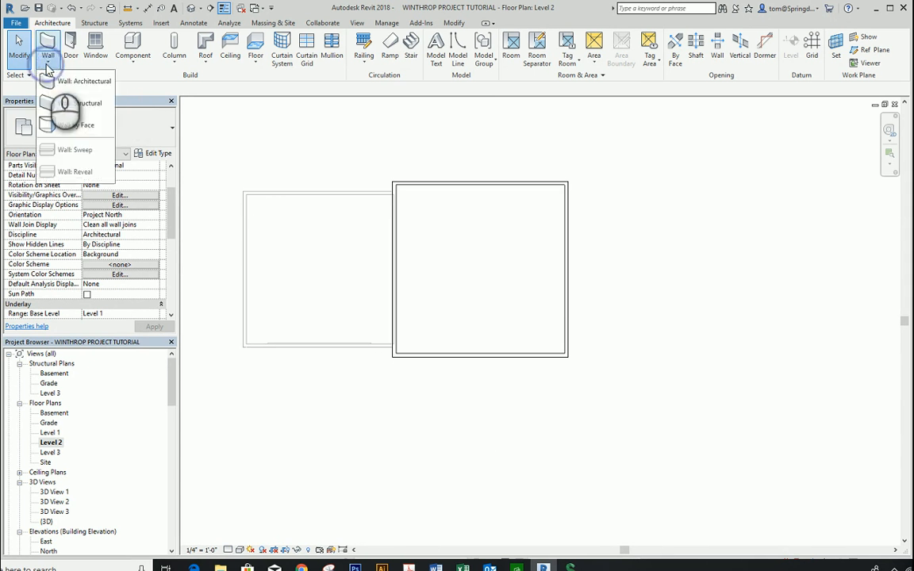
pyautogui.click(54, 81)
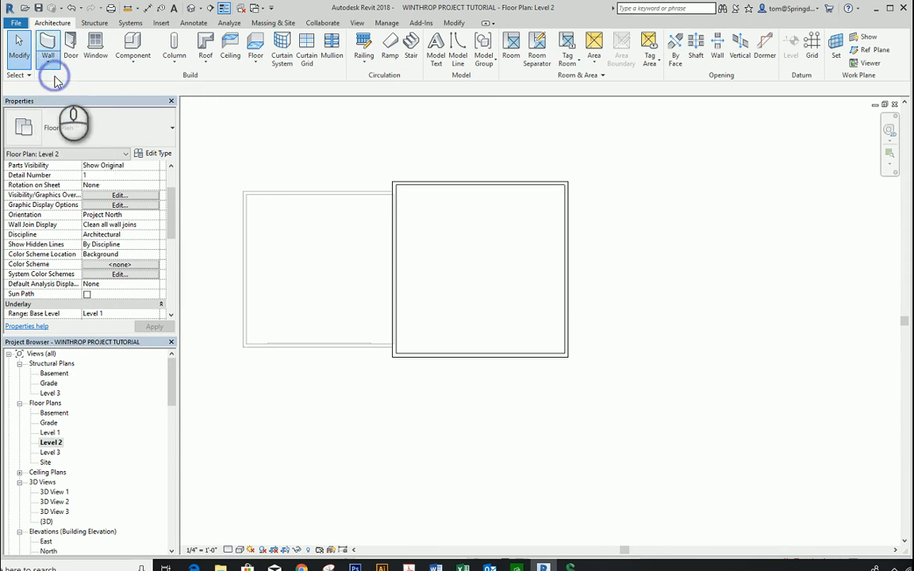
pyautogui.click(173, 132)
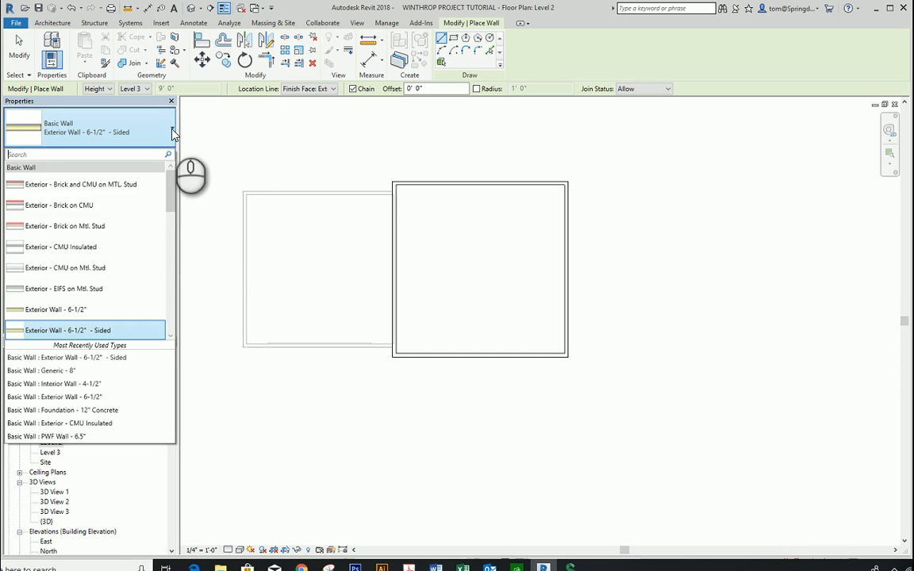
pyautogui.moveTo(172, 194); pyautogui.dragTo(168, 306)
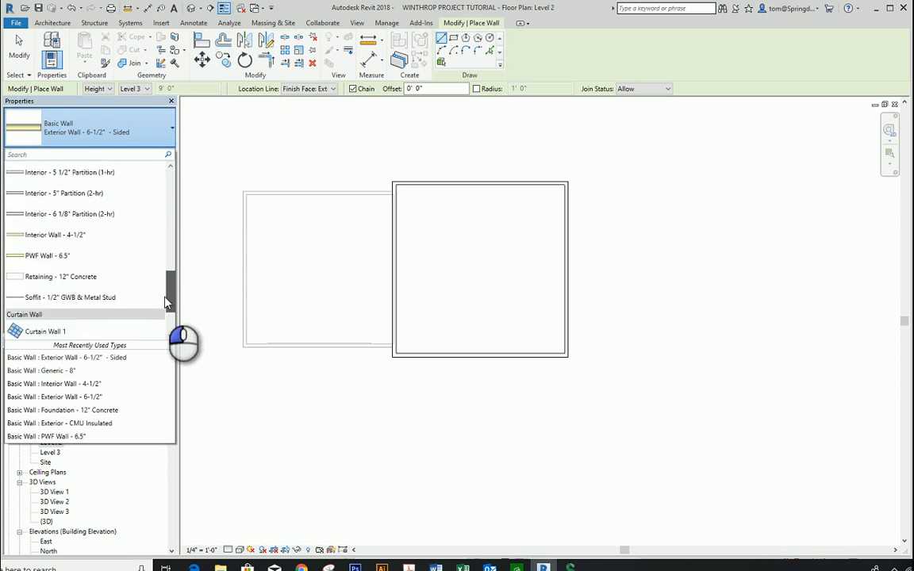
pyautogui.click(71, 236)
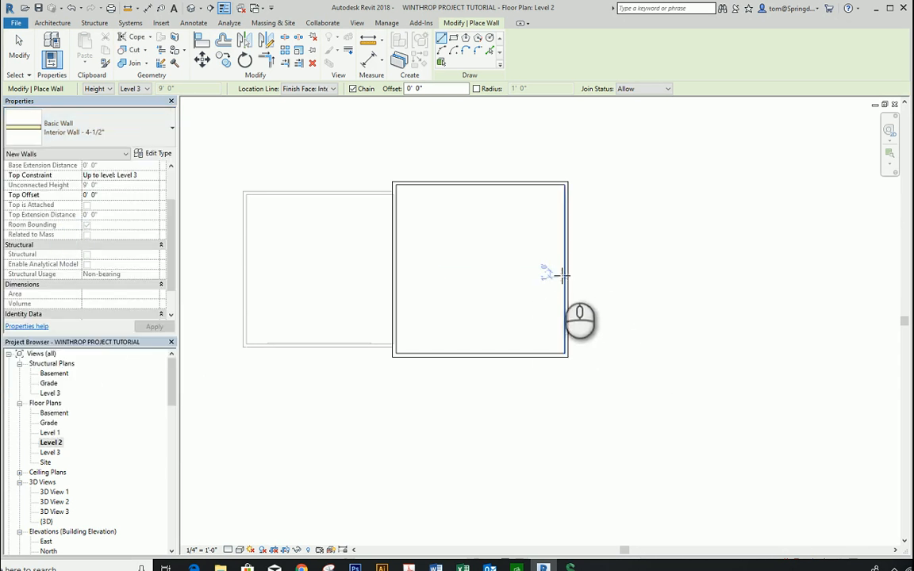
pyautogui.click(565, 269)
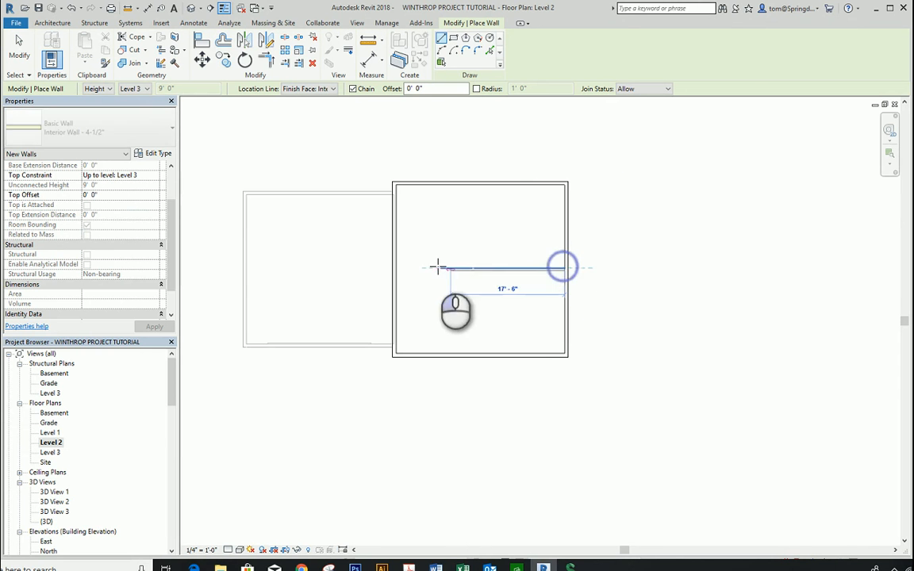
pyautogui.click(395, 268)
pyautogui.click(585, 283)
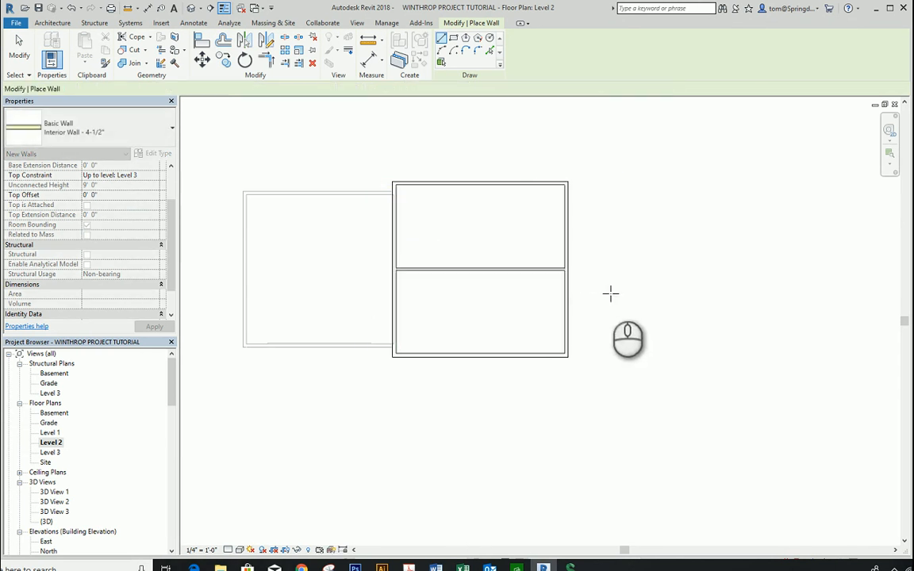
pyautogui.press('Escape')
pyautogui.press('Escape')
# Step: Set the distance between the new interior wall and the front exterior wall to 12'
pyautogui.scroll(2, 549, 282)
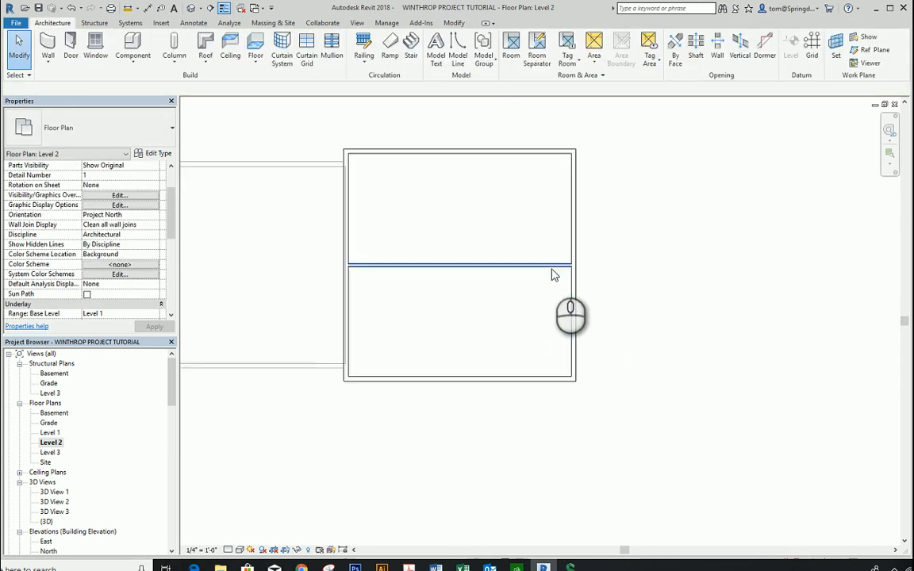
pyautogui.click(570, 265)
pyautogui.scroll(1, 359, 329)
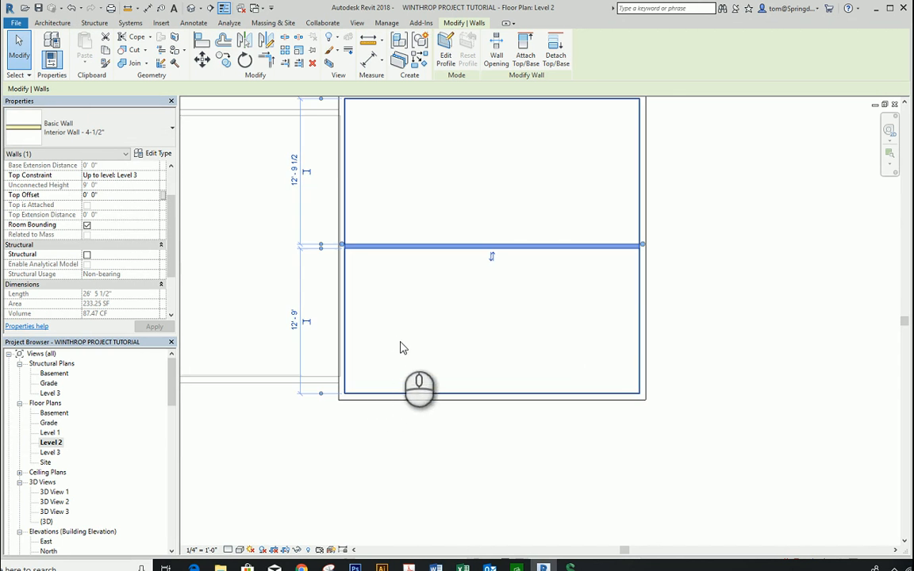
pyautogui.click(294, 321)
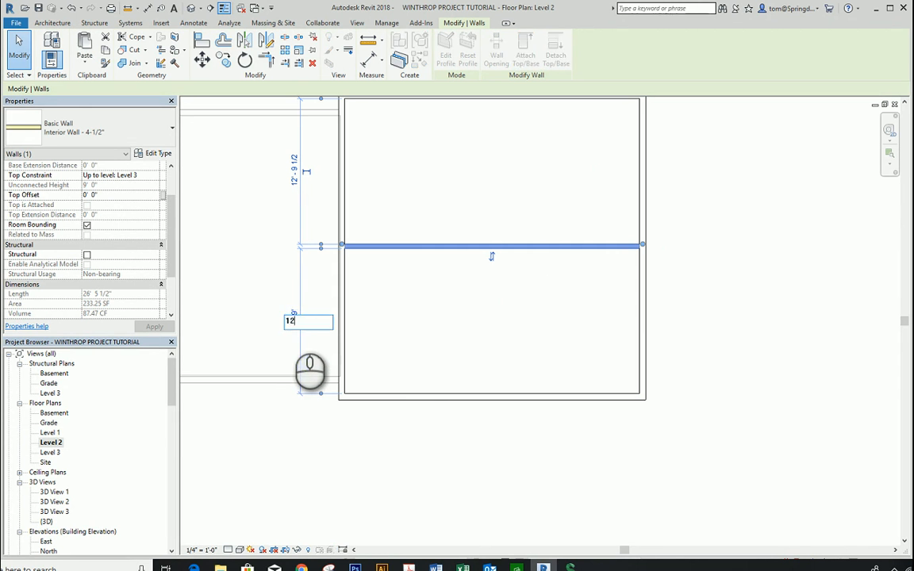
pyautogui.write('12')
pyautogui.press('Return')
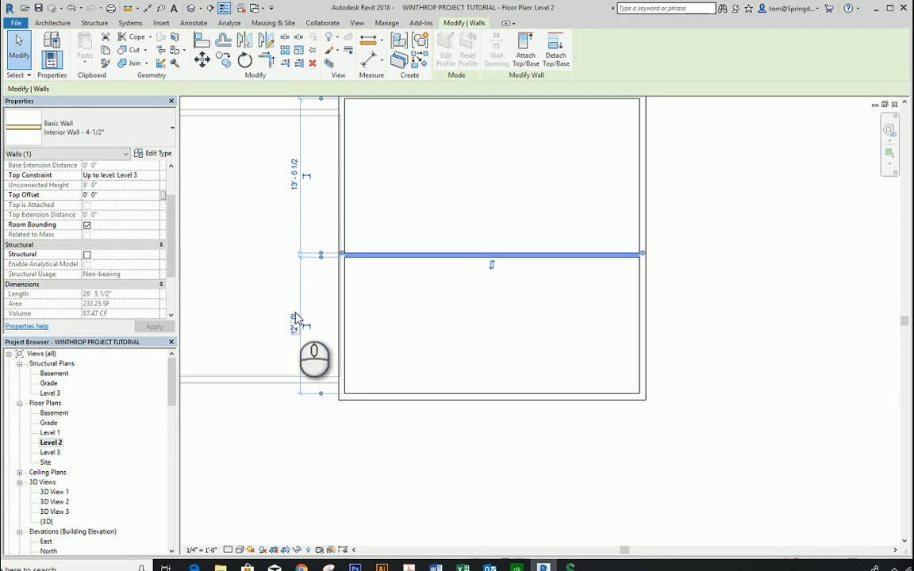
# Step: Make the 12' wall spacing dimension permanent and move it inside the front room, near the side wall opposite the garage
pyautogui.click(424, 328)
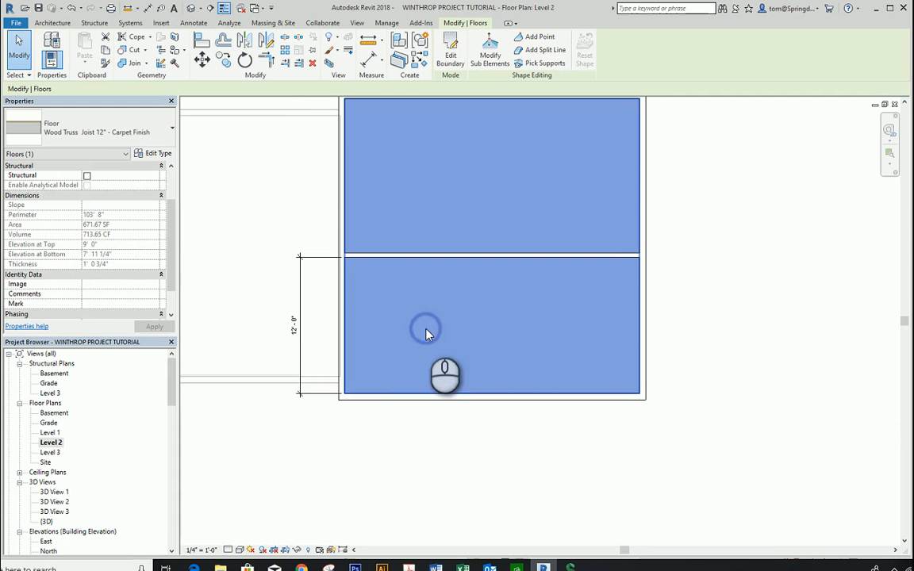
pyautogui.click(313, 334)
pyautogui.click(302, 327)
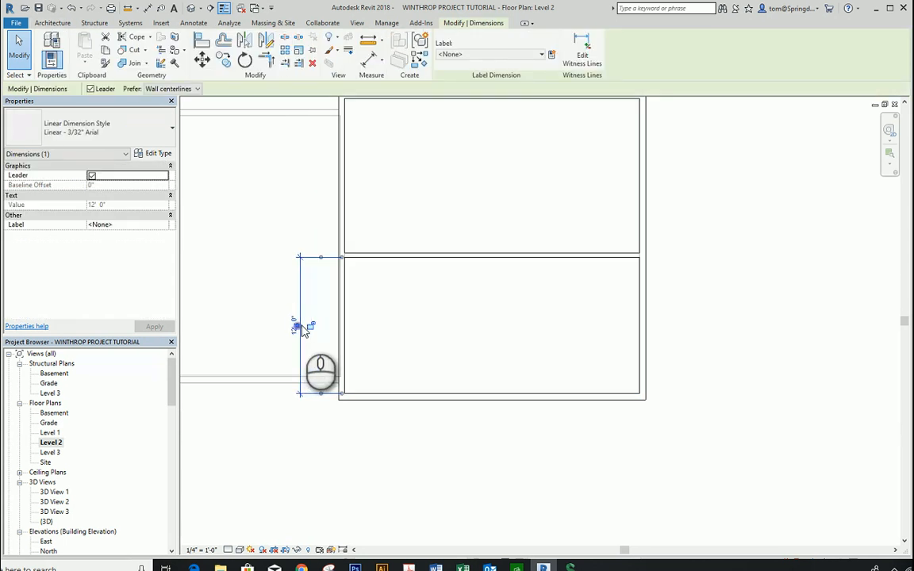
pyautogui.moveTo(301, 343); pyautogui.dragTo(596, 361)
pyautogui.click(748, 386)
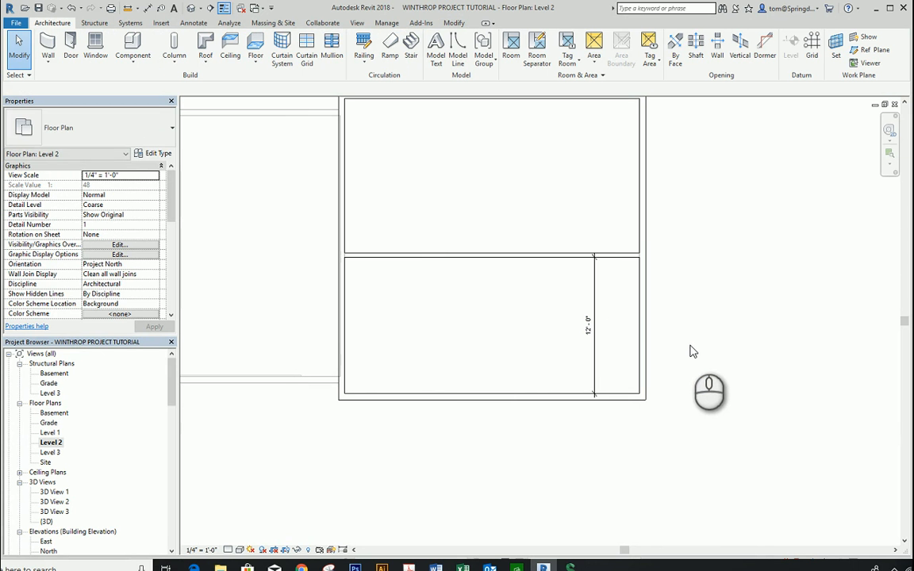
# Step: Draw a second Interior Wall - 4-1/2" up to Level 3 across the main block, parallel to the first, about 9' from the rear exterior wall
pyautogui.scroll(-2, 435, 162)
pyautogui.moveTo(435, 164); pyautogui.dragTo(426, 215, button='middle')
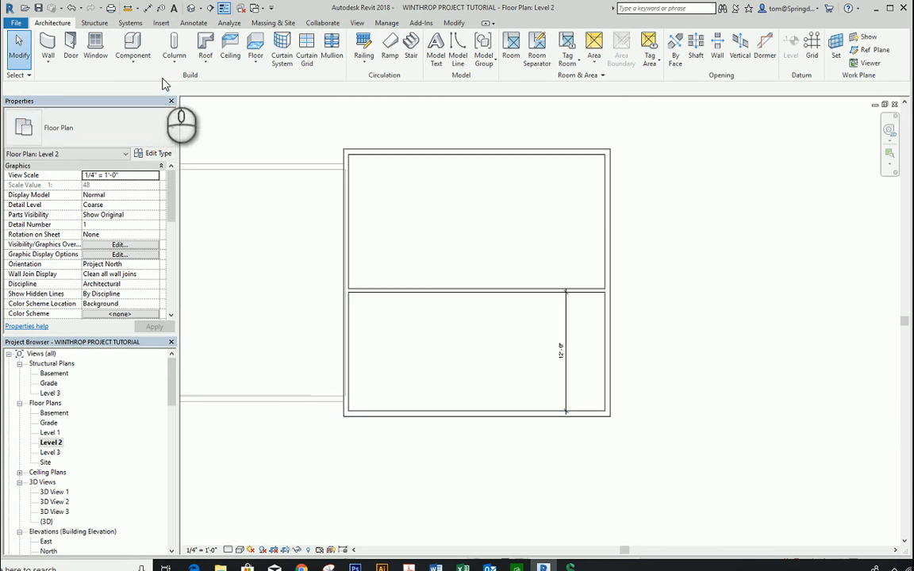
pyautogui.click(47, 60)
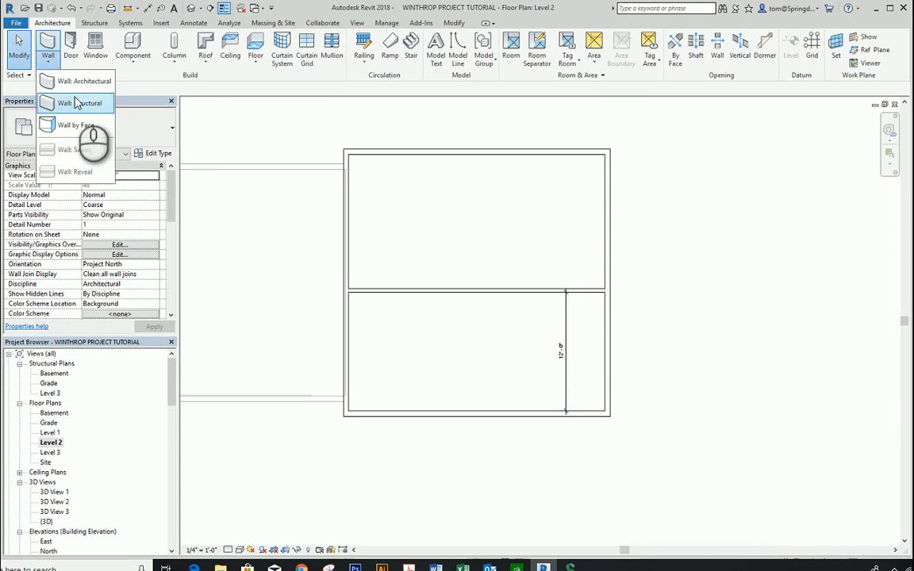
pyautogui.click(79, 81)
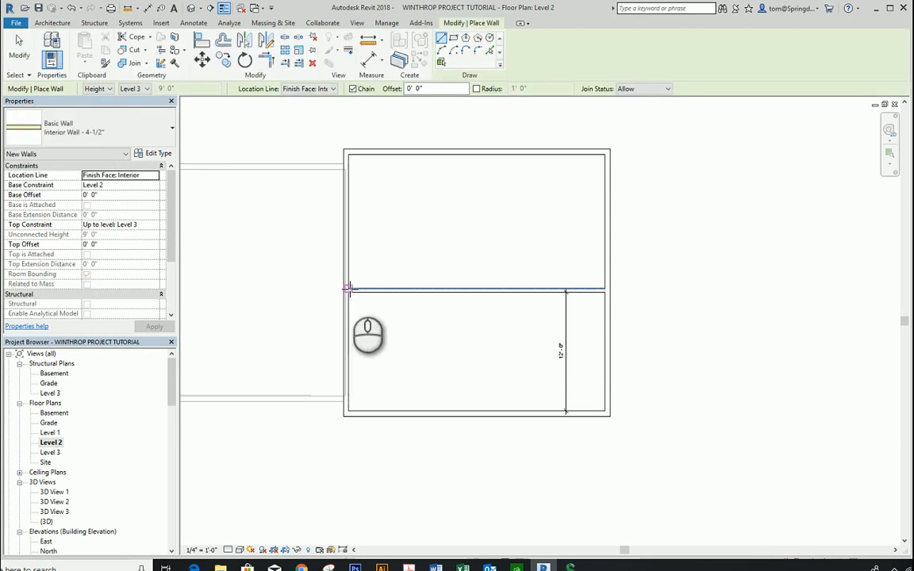
pyautogui.click(350, 247)
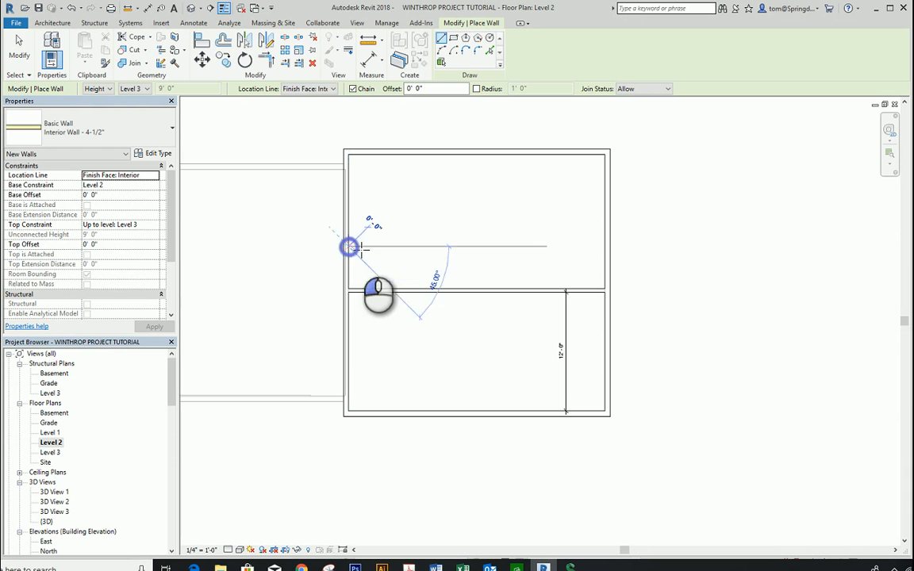
pyautogui.click(603, 247)
pyautogui.press('Escape')
pyautogui.press('Escape')
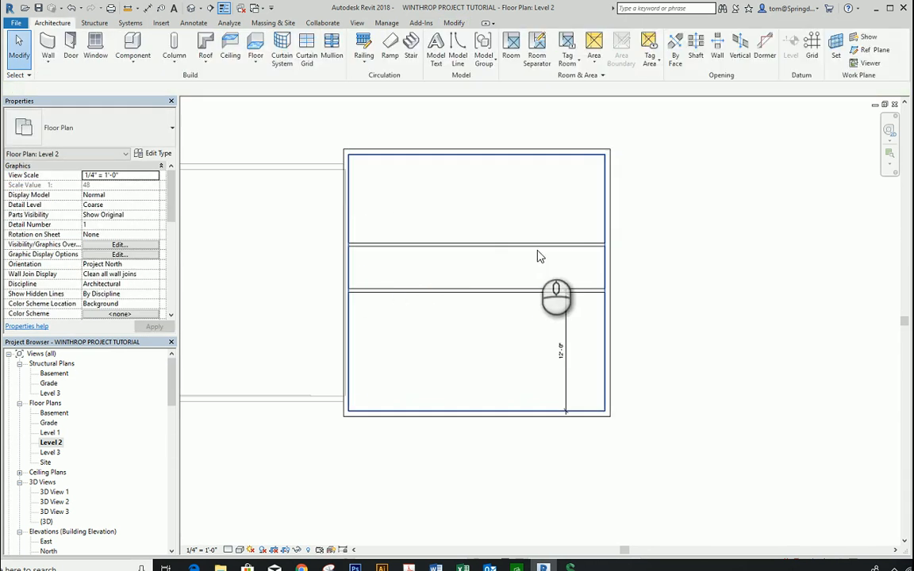
# Step: Set the second interior wall's distance from the rear exterior wall to 10' 2" and make both of its spacing dimensions permanent
pyautogui.click(500, 246)
pyautogui.scroll(1, 643, 216)
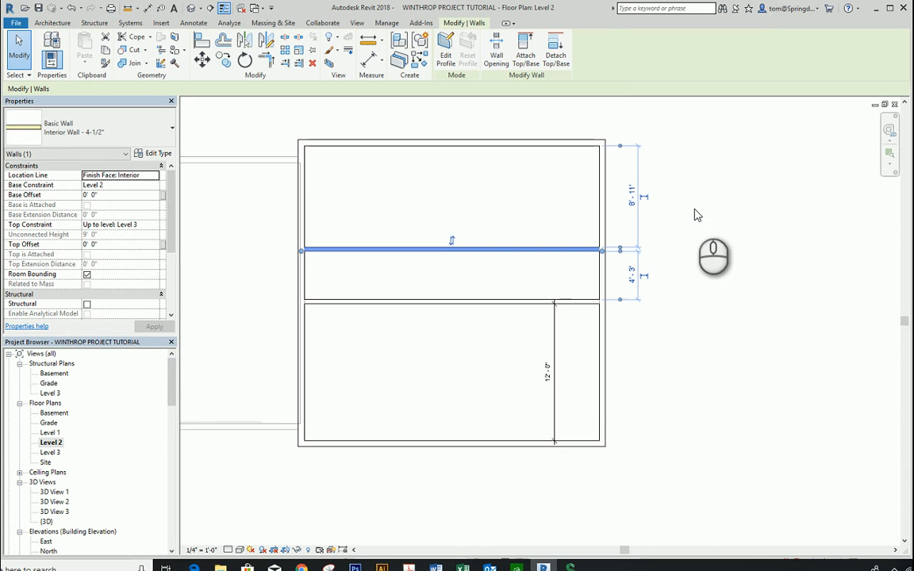
pyautogui.click(632, 198)
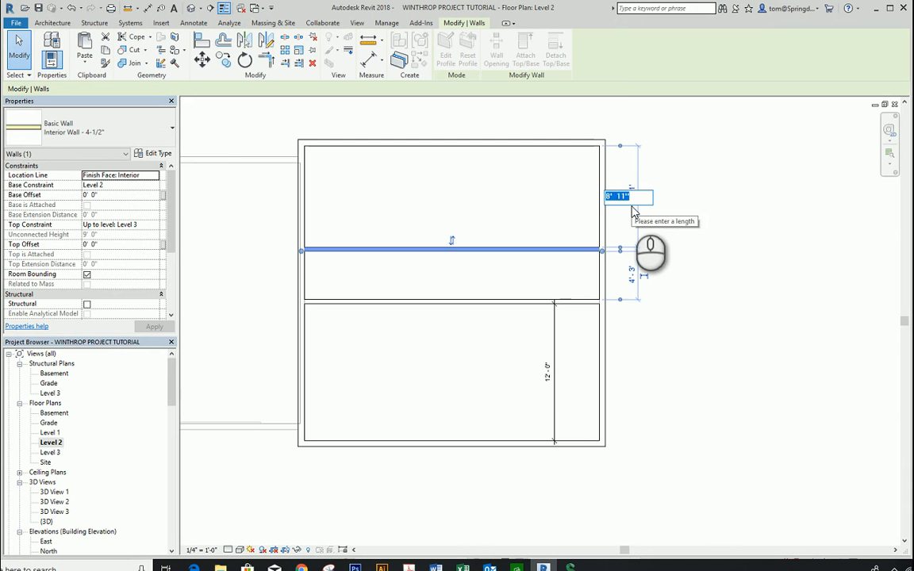
pyautogui.write('1')
pyautogui.write("0' - 2")
pyautogui.press('Return')
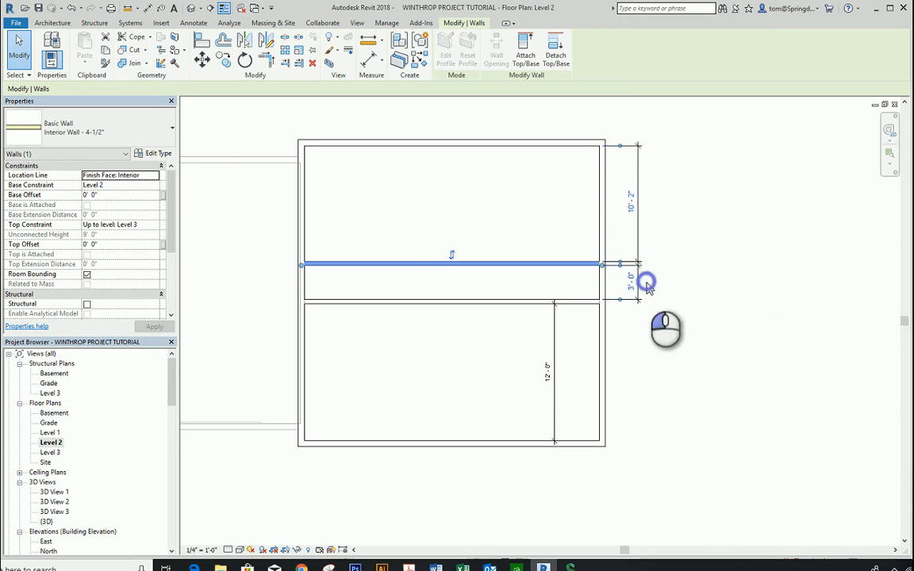
pyautogui.click(704, 292)
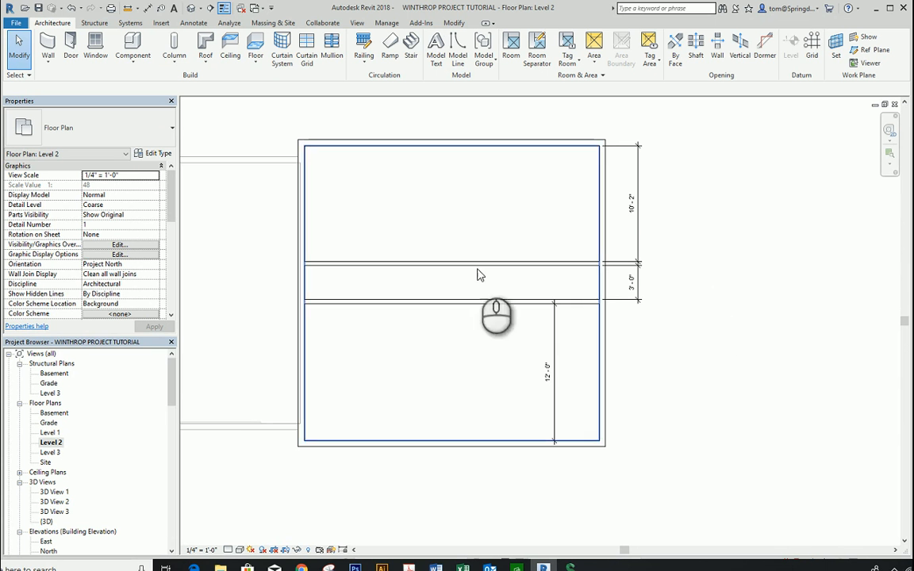
# Step: Divide the front room with an Interior Wall - 4-1/2" from the front exterior wall, about 13' 10" from the side wall opposite the garage
pyautogui.click(49, 63)
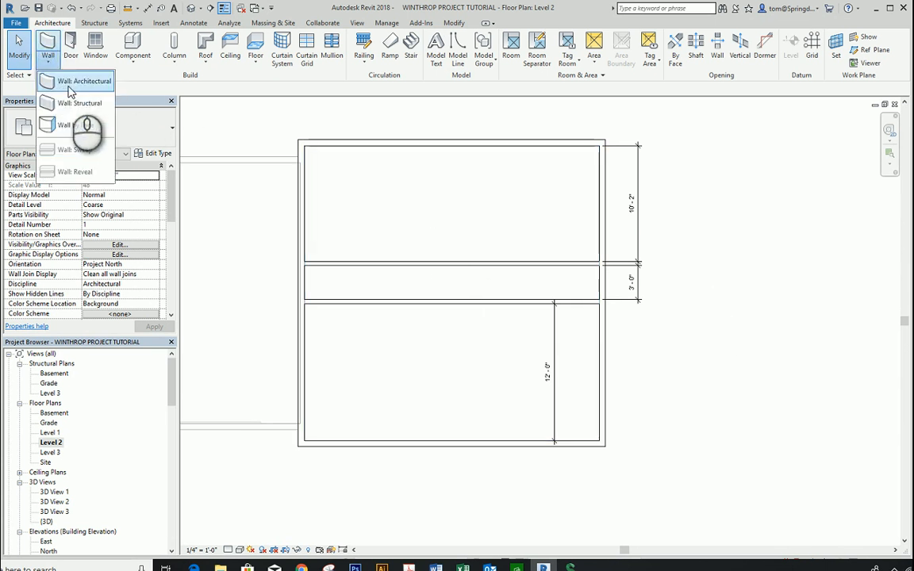
pyautogui.click(76, 82)
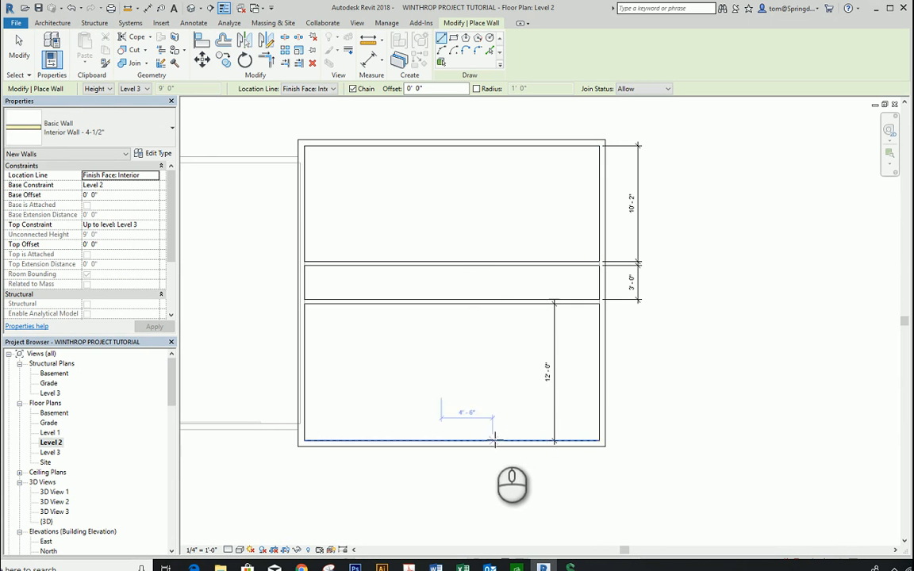
pyautogui.click(441, 440)
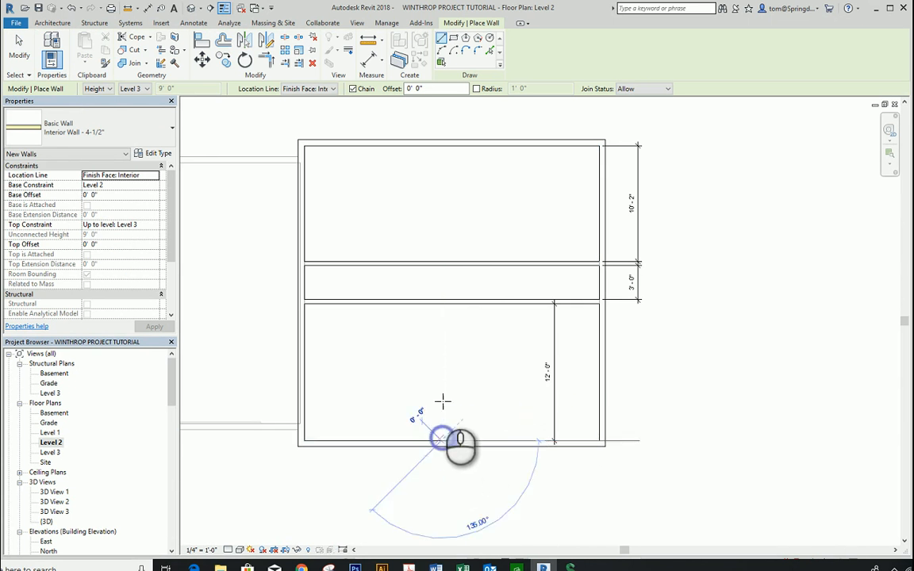
pyautogui.click(438, 304)
pyautogui.press('Escape')
pyautogui.press('Escape')
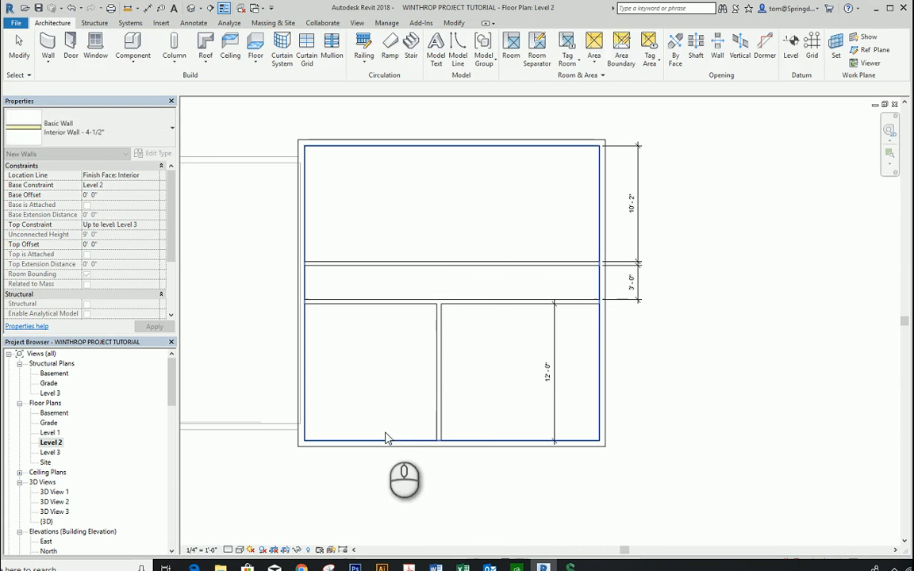
# Step: Shorten the front-room partition's distance to the side wall opposite the garage, shifting the partition slightly toward that wall
pyautogui.click(441, 413)
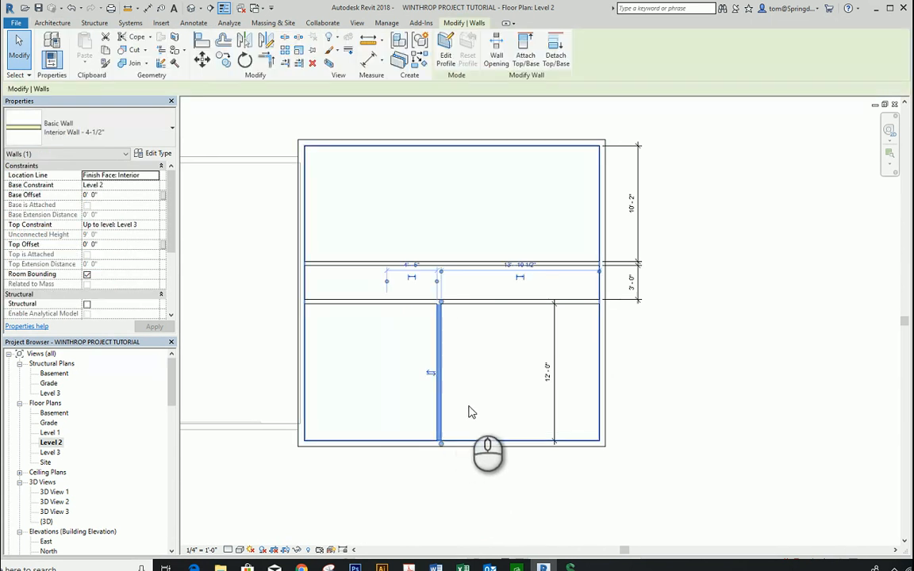
pyautogui.keyDown('ctrl'); pyautogui.click(522, 304); pyautogui.keyUp('ctrl')
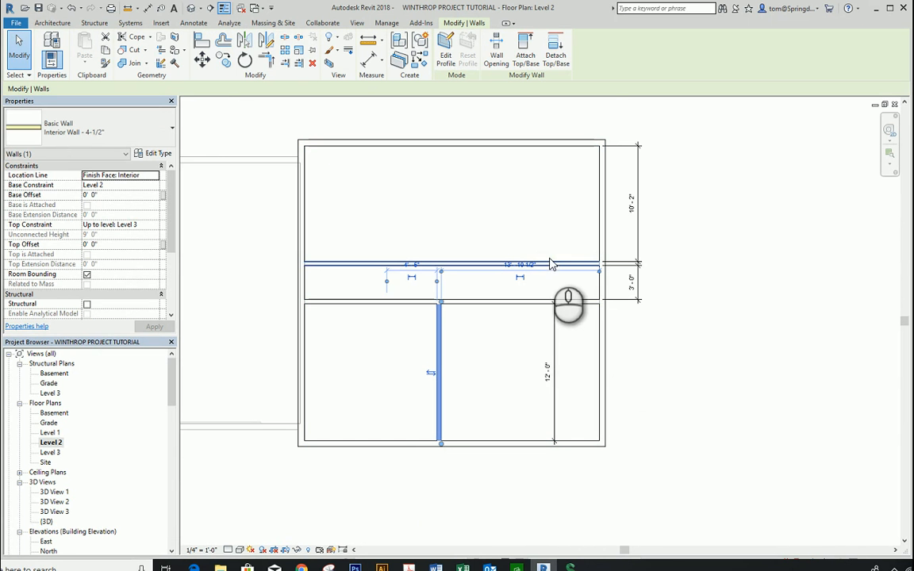
pyautogui.scroll(3, 543, 266)
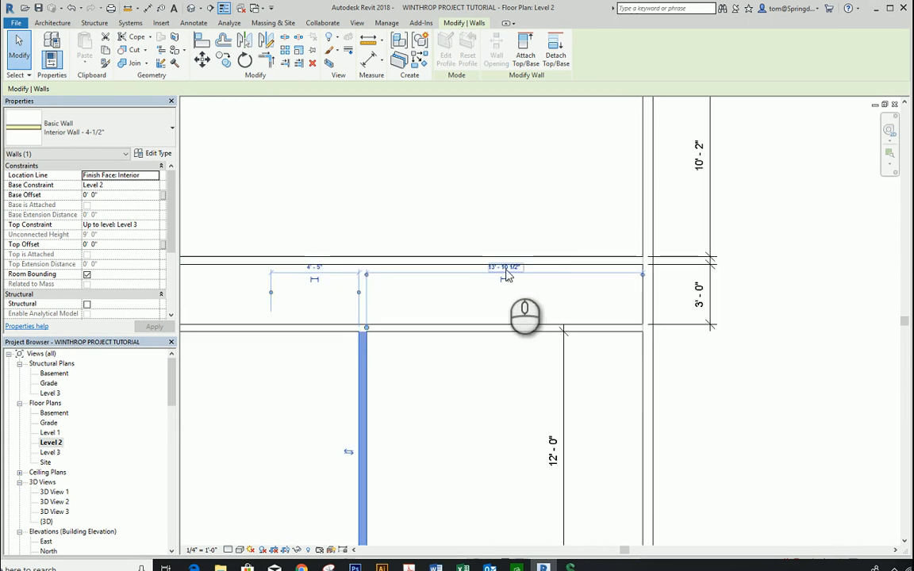
pyautogui.click(506, 268)
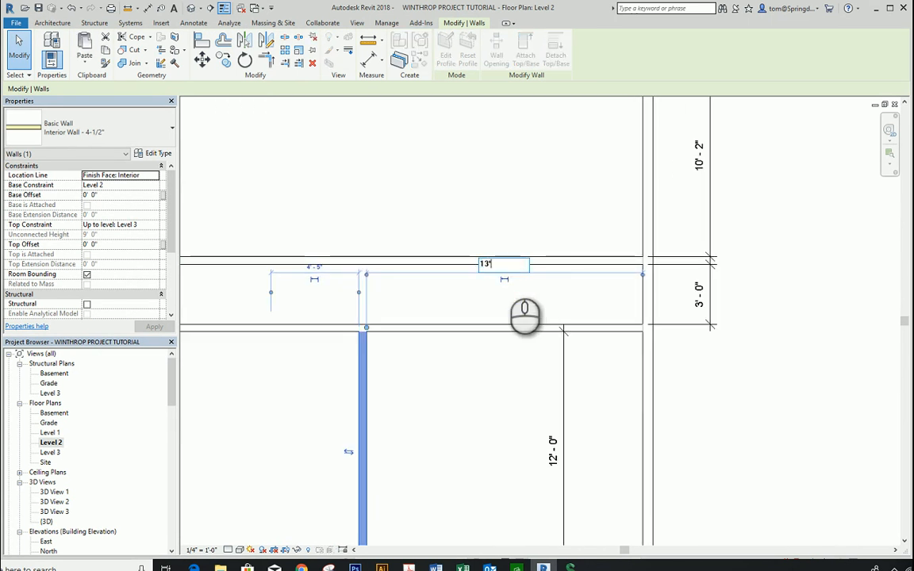
pyautogui.write("13'")
pyautogui.press('Return')
pyautogui.click(470, 364)
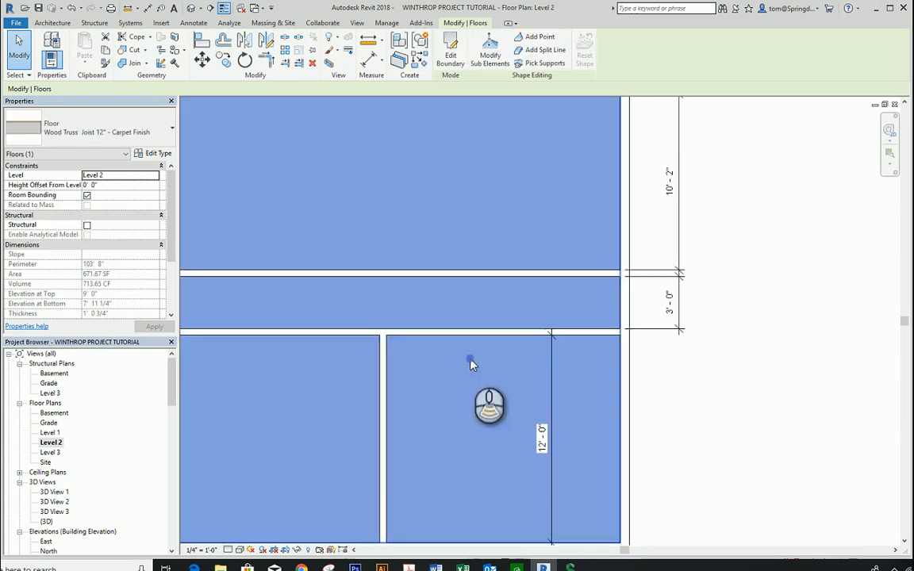
pyautogui.scroll(-2, 473, 365)
pyautogui.click(690, 419)
pyautogui.scroll(-1, 690, 421)
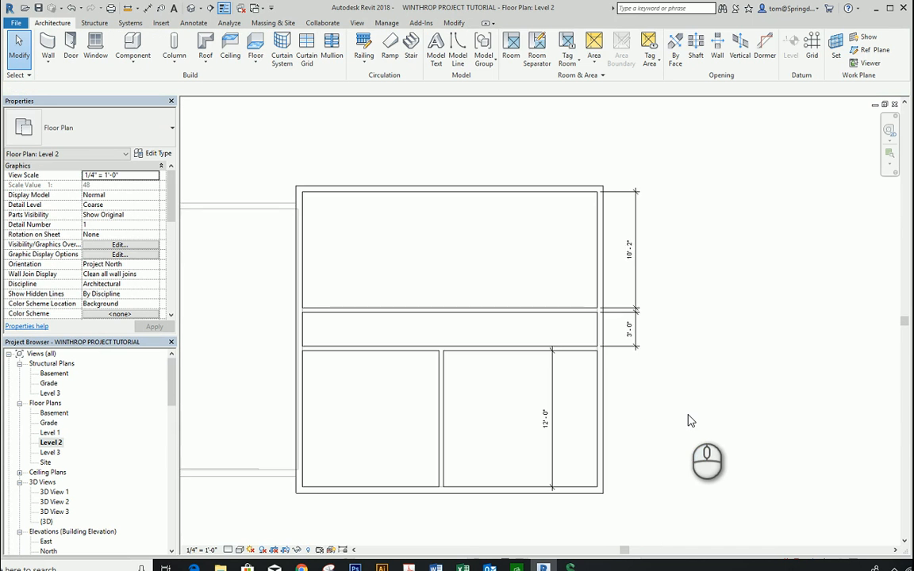
pyautogui.scroll(-1, 697, 326)
pyautogui.moveTo(698, 324); pyautogui.dragTo(712, 258, button='middle')
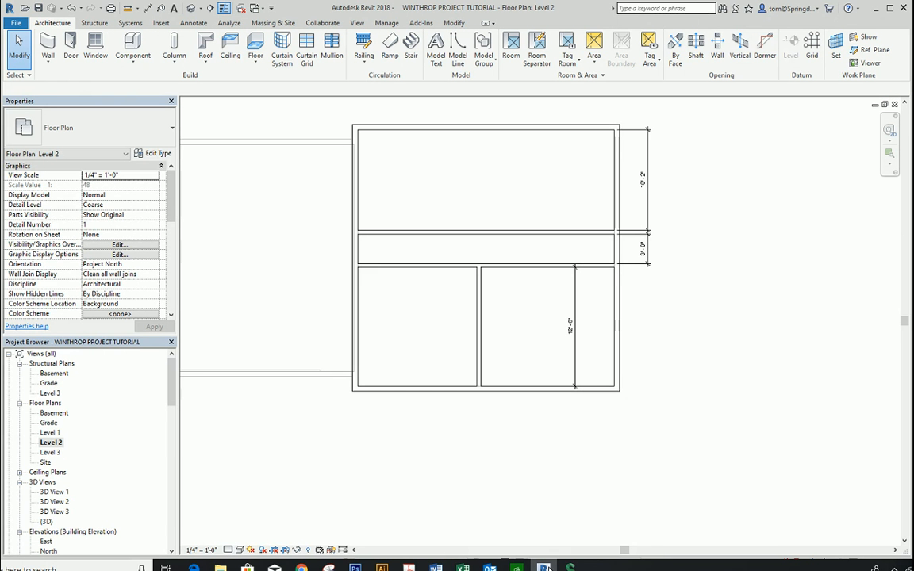
pyautogui.click(574, 566)
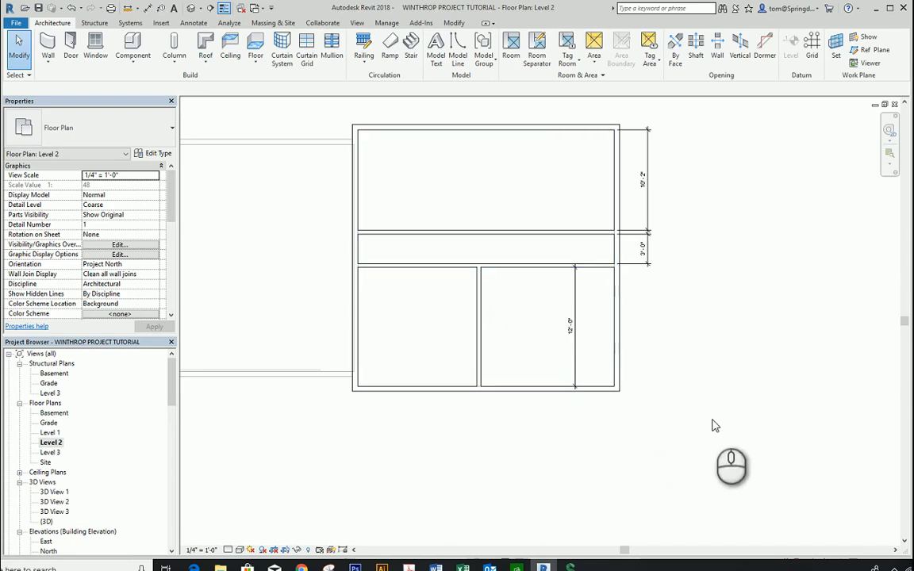
pyautogui.middleClick(712, 419)
pyautogui.middleClick(712, 420)
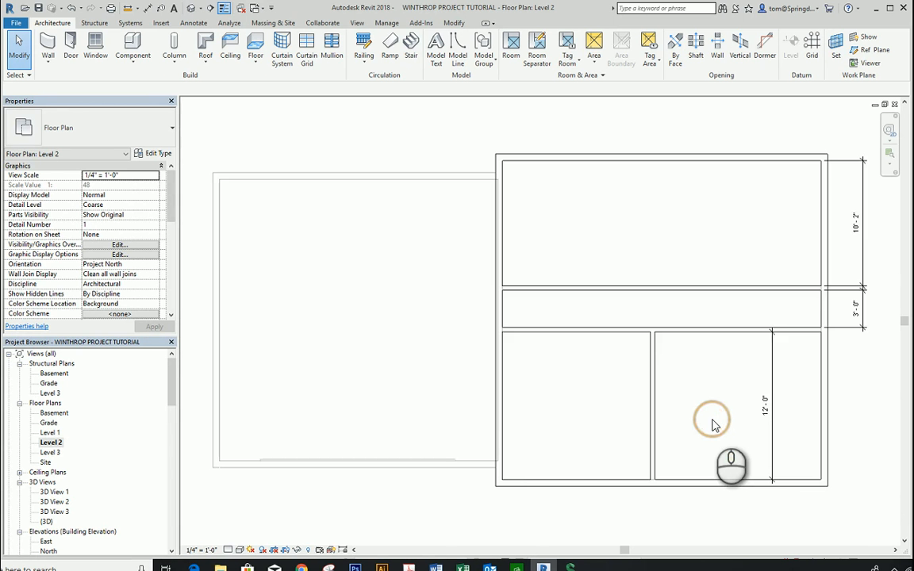
pyautogui.scroll(-1, 713, 420)
pyautogui.scroll(-2, 713, 426)
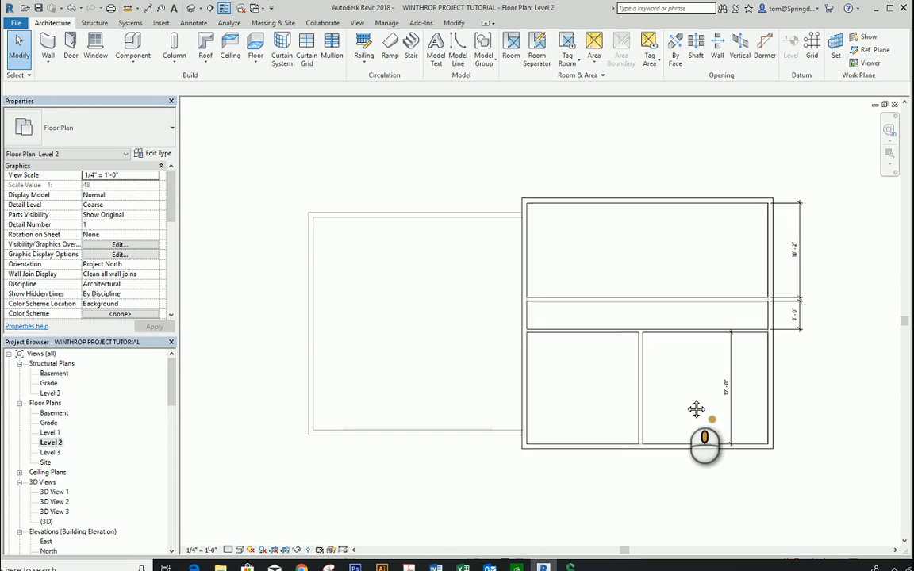